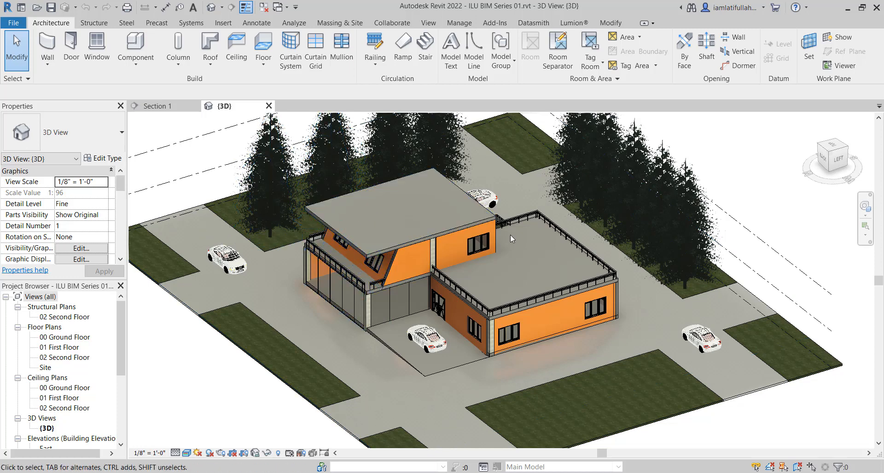
# Open the sheet A101 - Ground Floor from the project's sheets
pyautogui.moveTo(511, 238); pyautogui.dragTo(492, 253, button='middle')
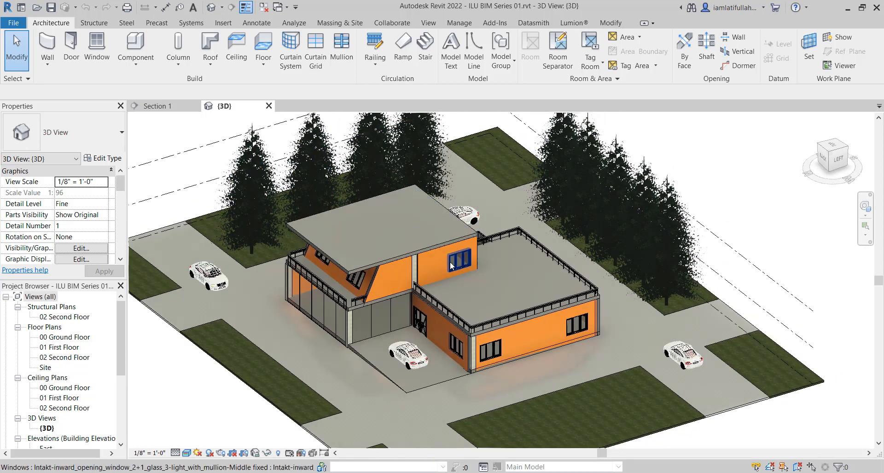
pyautogui.scroll(-1, 43, 340)
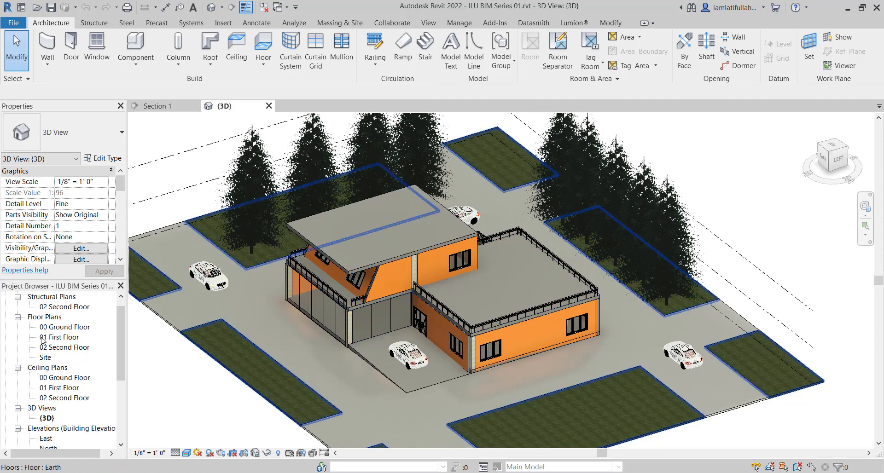
pyautogui.scroll(-5, 43, 340)
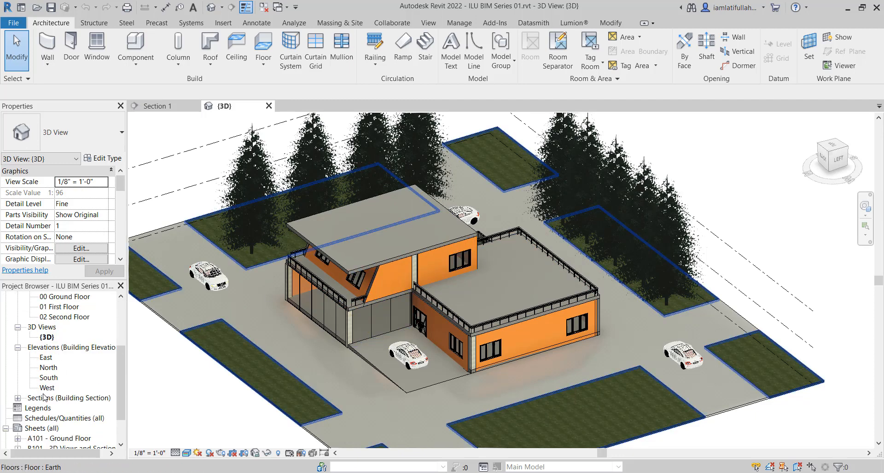
pyautogui.scroll(-2, 44, 397)
pyautogui.click(55, 408)
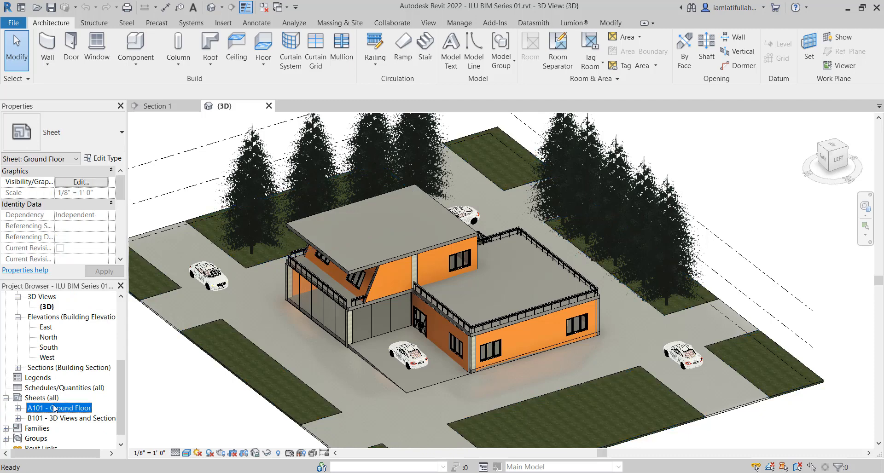
pyautogui.doubleClick(55, 408)
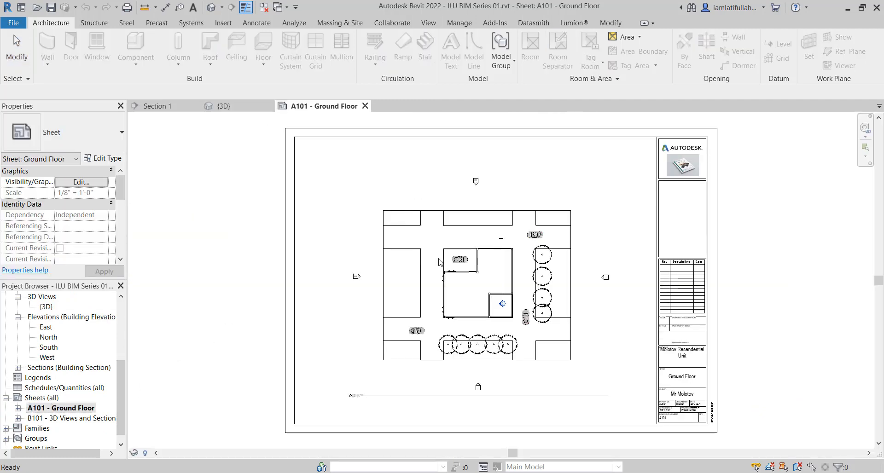
# Examine the ground floor plan viewport and the title block information on the A101 sheet
pyautogui.scroll(1, 561, 307)
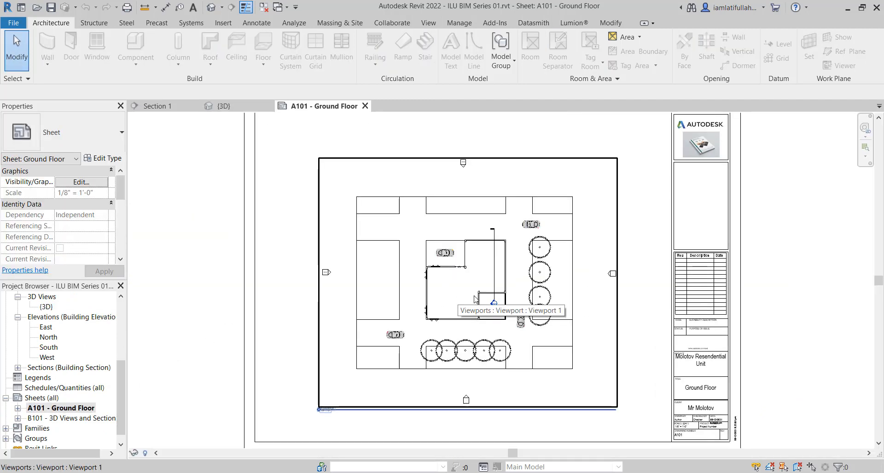
pyautogui.scroll(-2, 742, 223)
pyautogui.moveTo(746, 209); pyautogui.dragTo(651, 207, button='middle')
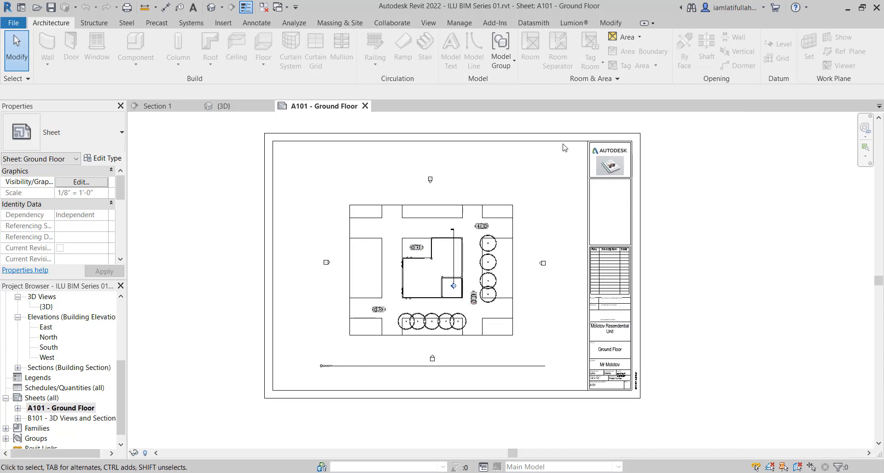
pyautogui.scroll(2, 661, 174)
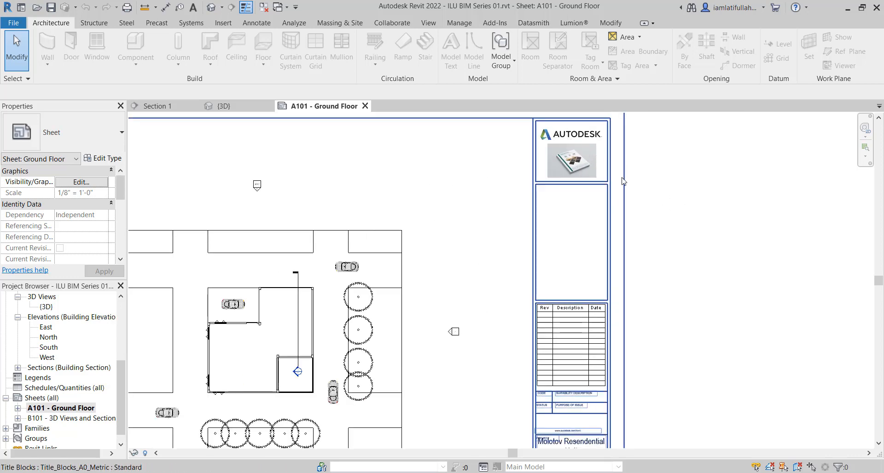
pyautogui.scroll(-2, 656, 196)
pyautogui.moveTo(656, 215); pyautogui.dragTo(677, 172, button='middle')
pyautogui.scroll(2, 536, 276)
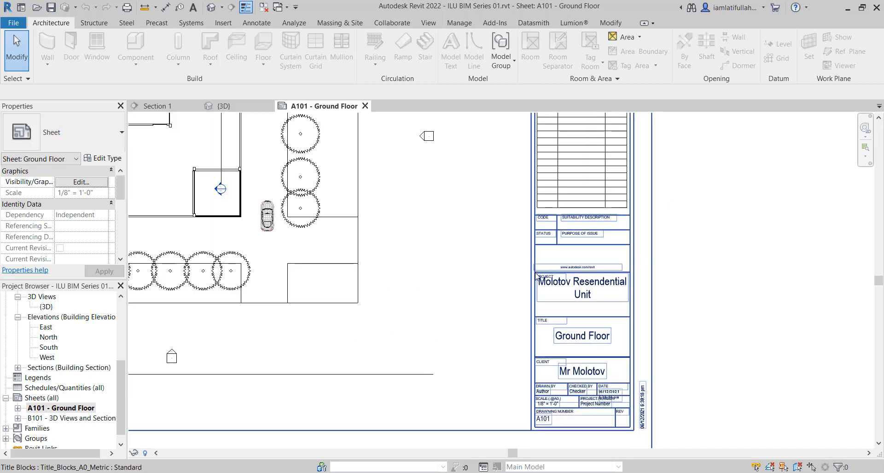
pyautogui.scroll(-2, 691, 336)
pyautogui.moveTo(710, 269); pyautogui.dragTo(726, 308, button='middle')
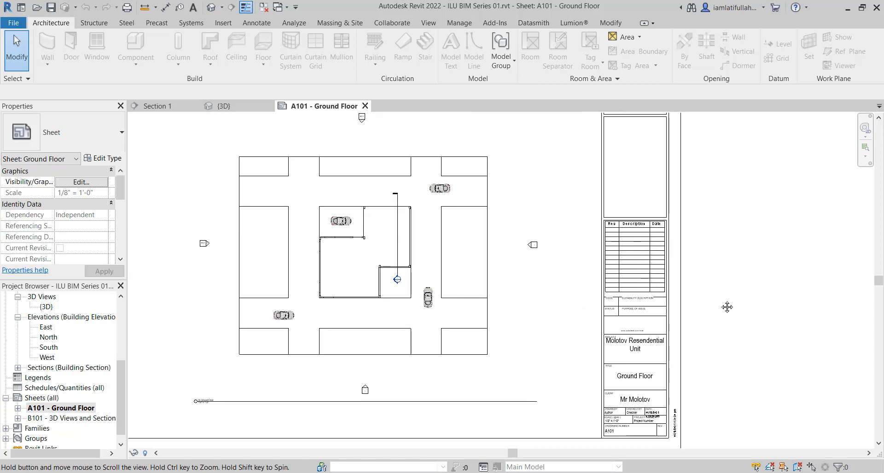
# Open the sheet B101 - 3D Views and Sections and examine its elevation and 3D viewports
pyautogui.doubleClick(113, 417)
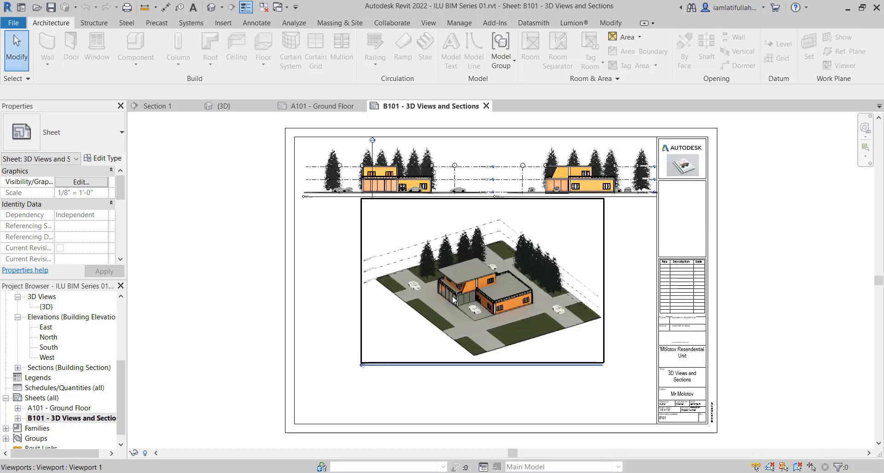
pyautogui.scroll(-1, 505, 287)
pyautogui.moveTo(505, 287); pyautogui.dragTo(479, 312, button='middle')
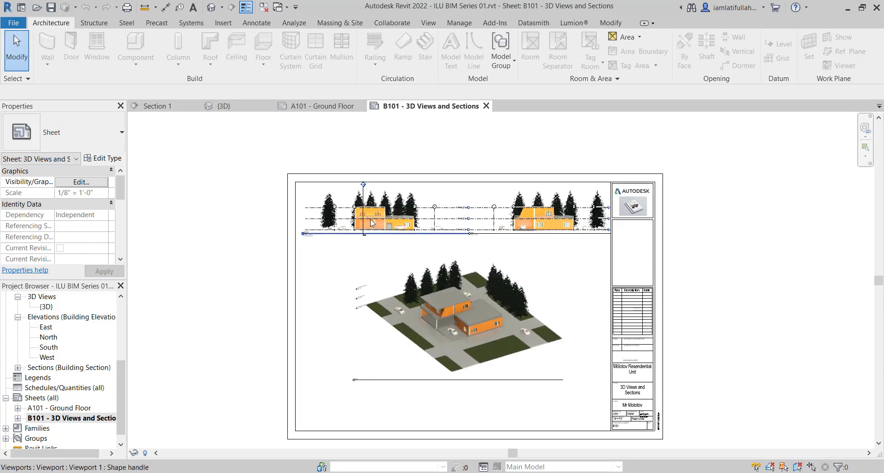
pyautogui.scroll(2, 491, 335)
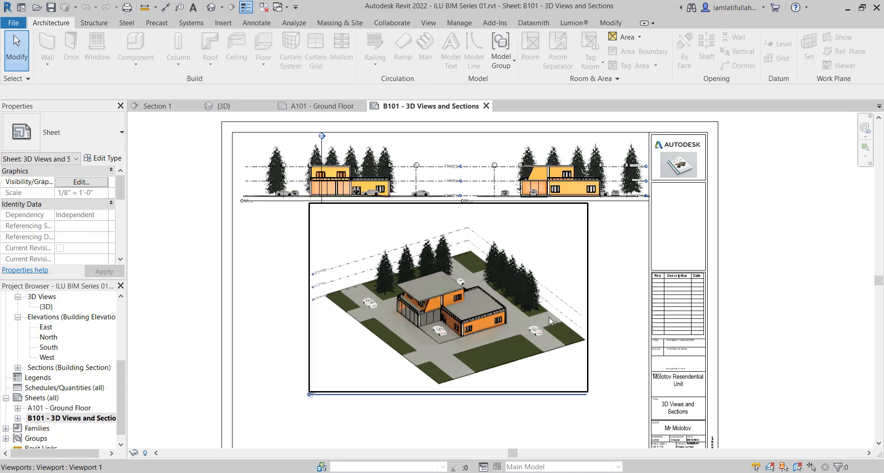
pyautogui.moveTo(719, 321); pyautogui.dragTo(691, 324, button='middle')
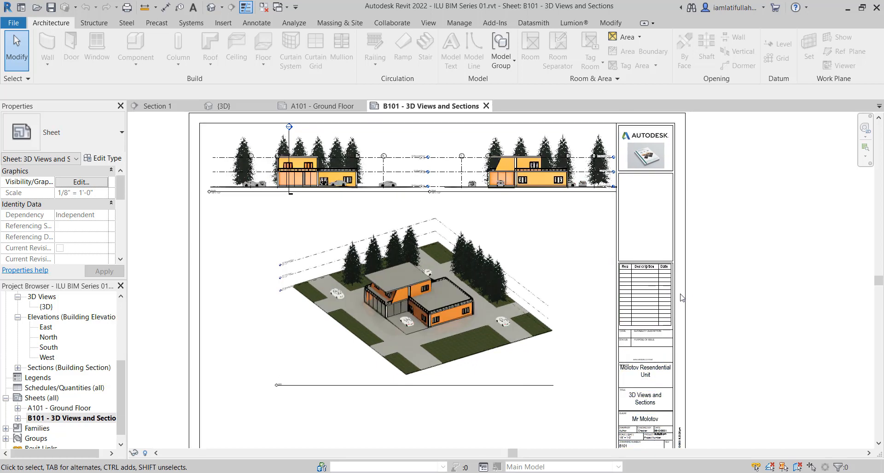
pyautogui.scroll(-1, 764, 292)
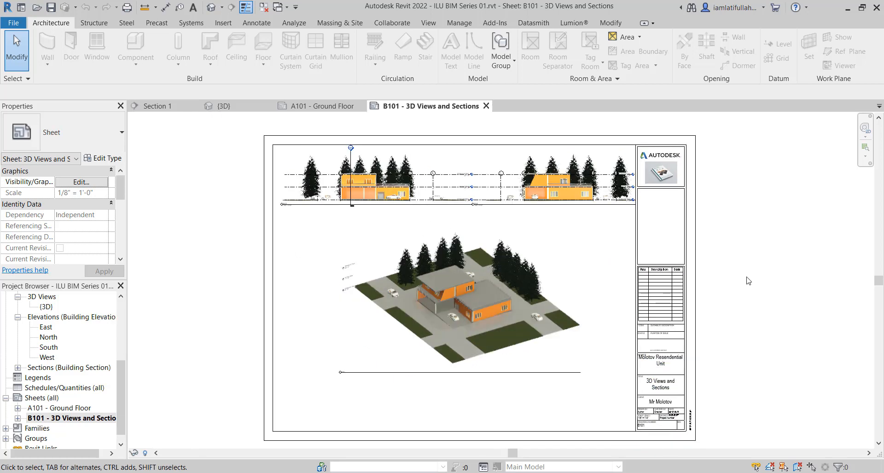
pyautogui.moveTo(736, 281); pyautogui.dragTo(725, 281, button='middle')
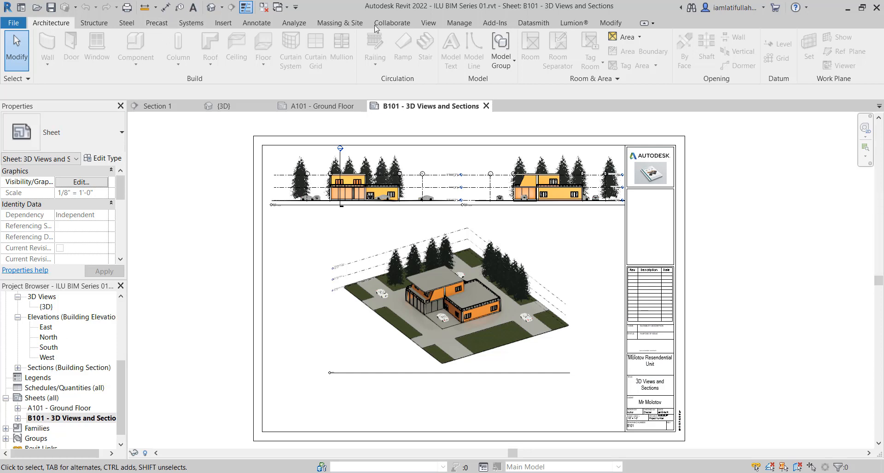
pyautogui.click(429, 22)
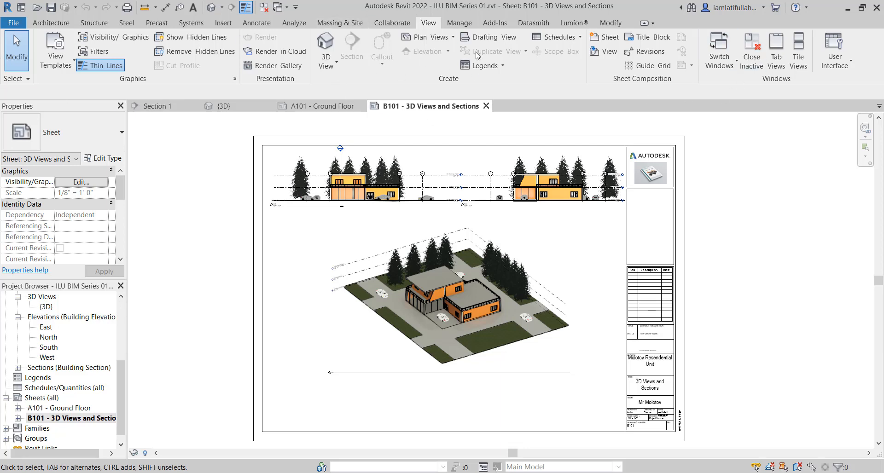
pyautogui.click(454, 37)
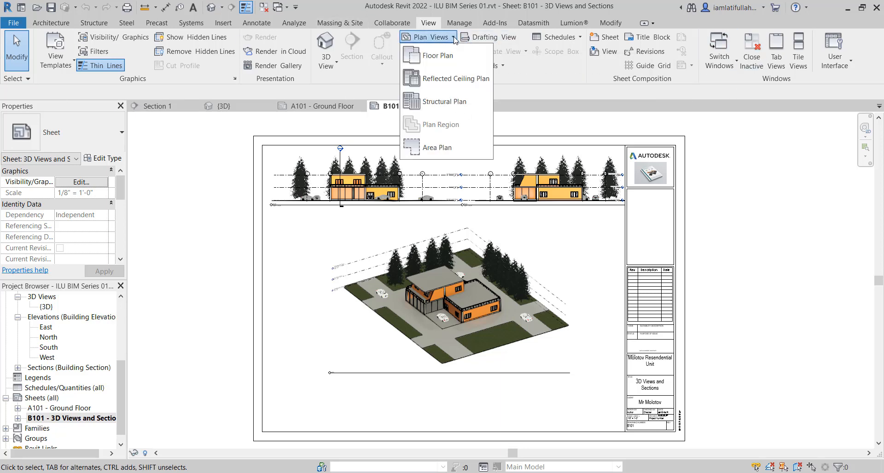
pyautogui.click(454, 38)
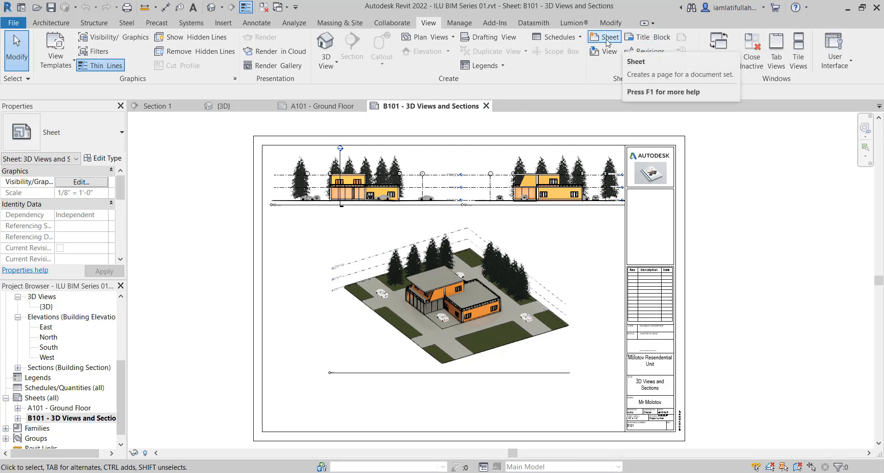
pyautogui.click(560, 37)
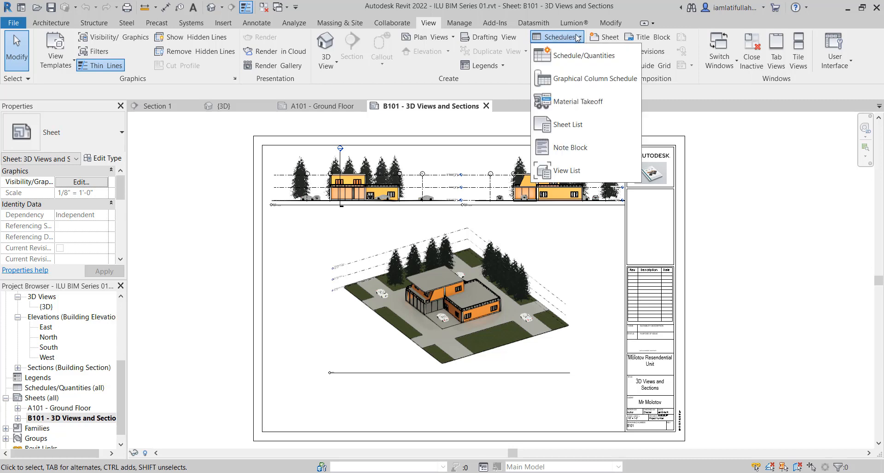
pyautogui.click(577, 38)
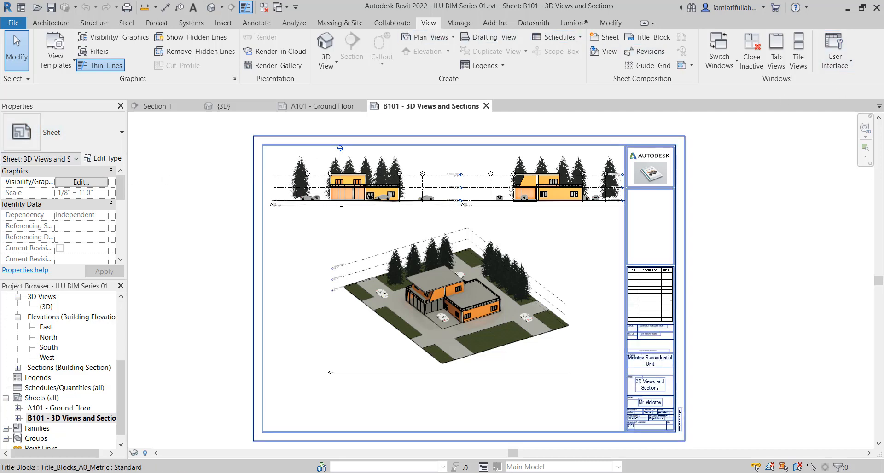
# Hide the Project Browser and the Properties palette from the user interface
pyautogui.click(850, 66)
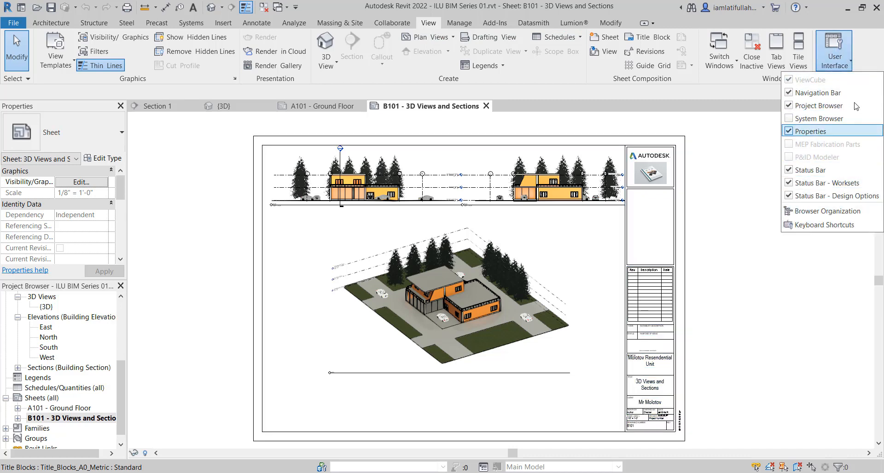
pyautogui.click(789, 106)
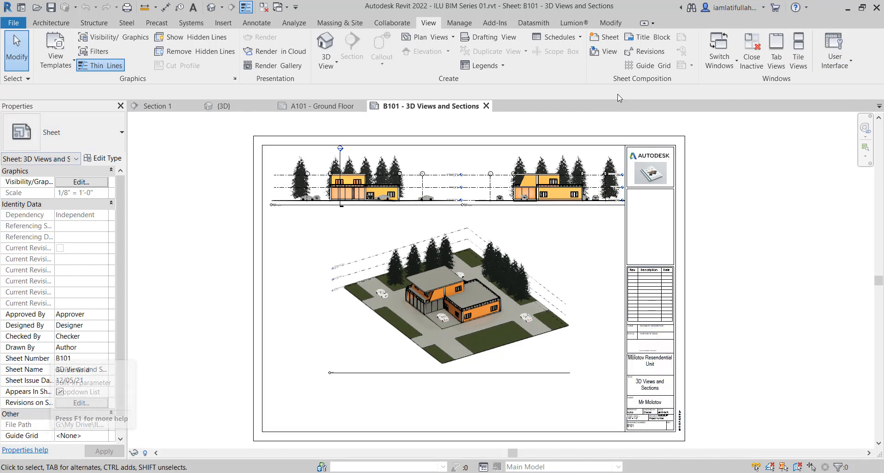
pyautogui.click(840, 67)
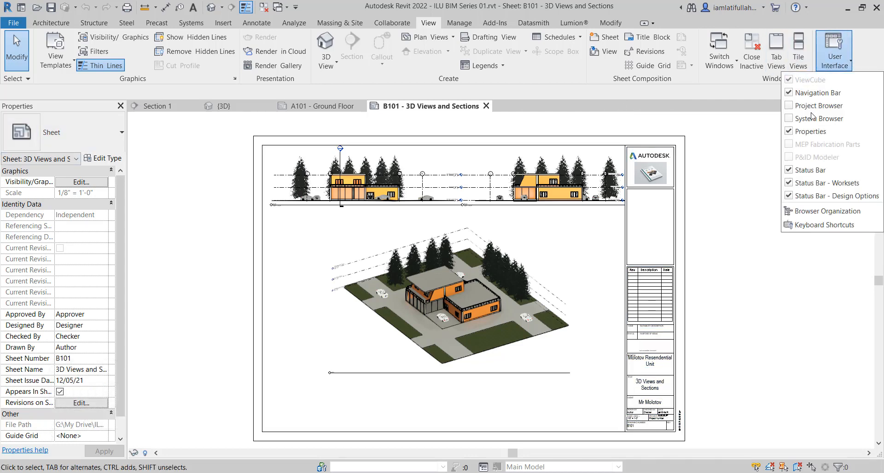
pyautogui.click(792, 132)
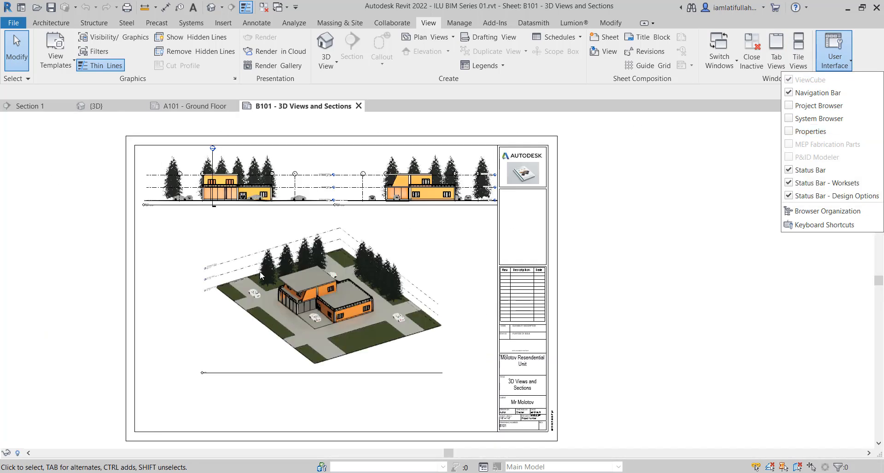
pyautogui.click(681, 222)
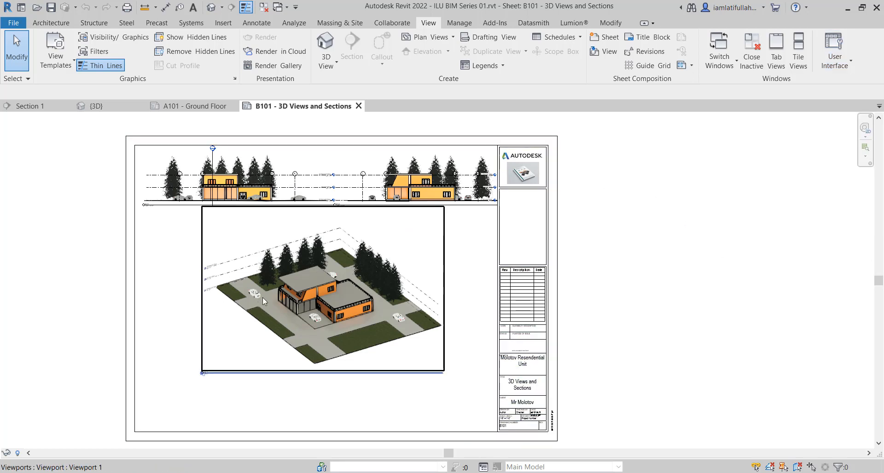
pyautogui.scroll(-1, 739, 273)
pyautogui.moveTo(741, 274); pyautogui.dragTo(787, 273, button='middle')
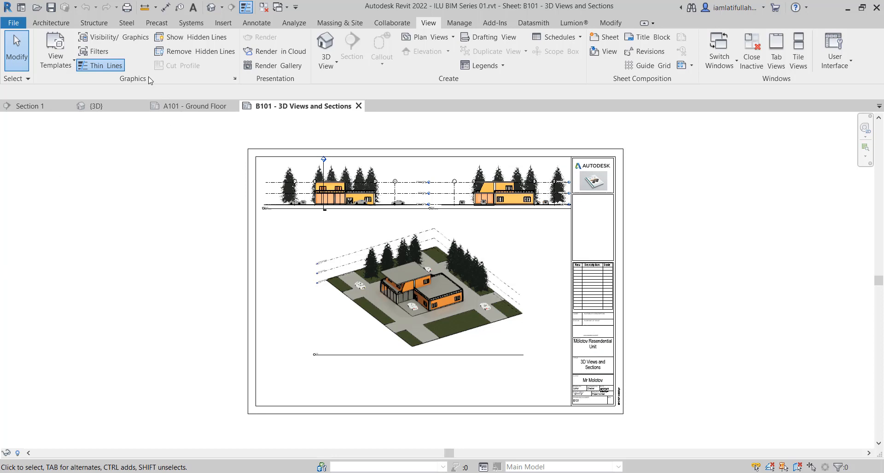
pyautogui.click(44, 40)
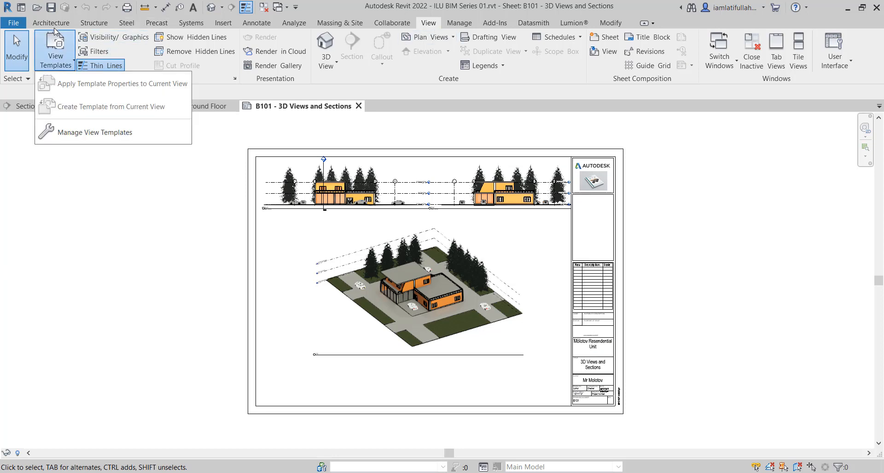
pyautogui.click(60, 25)
pyautogui.click(429, 24)
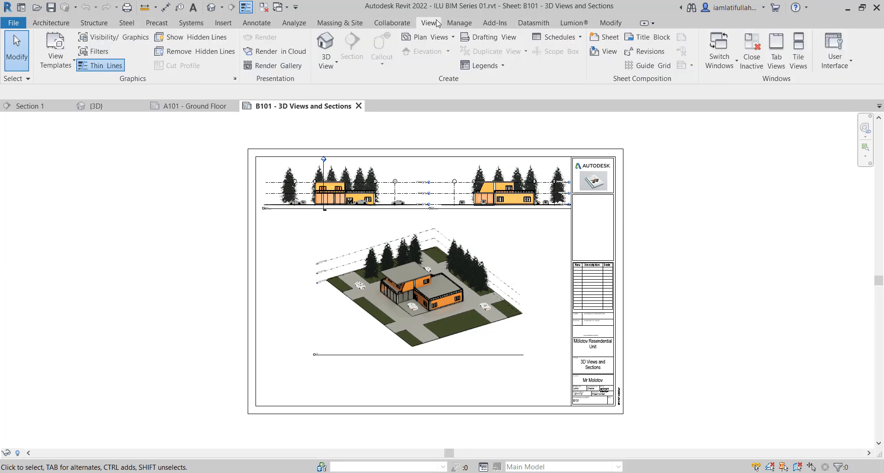
# Show the Project Browser and the Properties palette in the user interface again
pyautogui.click(835, 67)
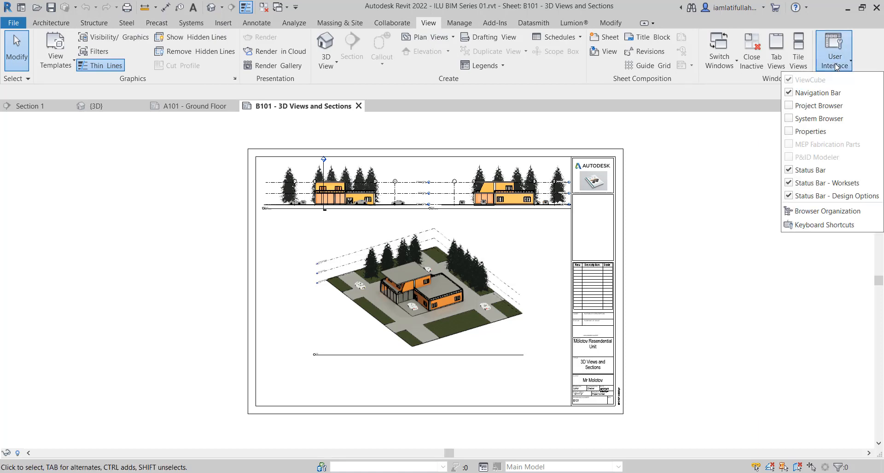
pyautogui.click(803, 106)
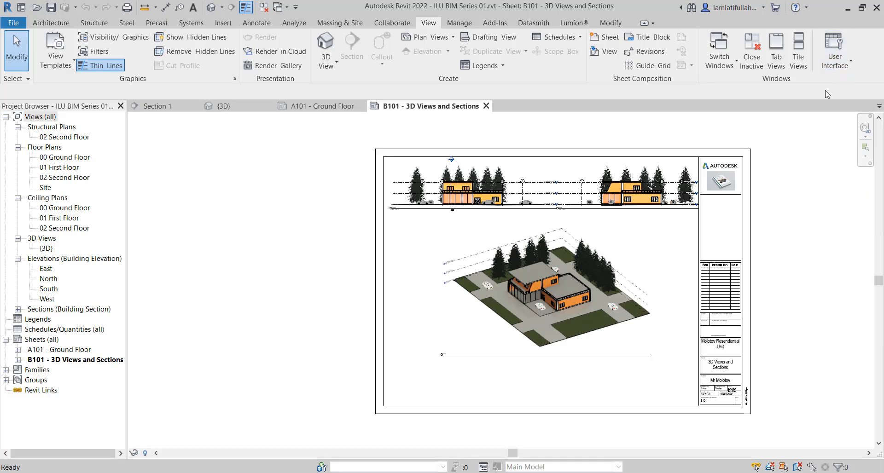
pyautogui.click(835, 59)
pyautogui.click(792, 132)
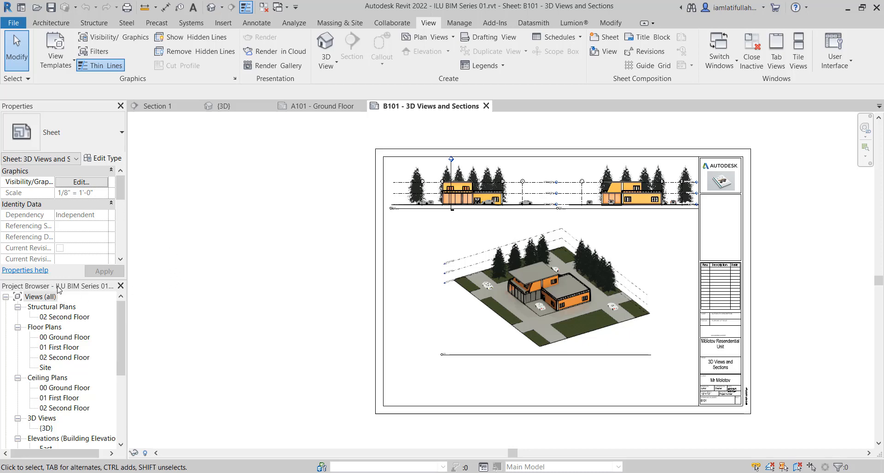
# Dock the Project Browser on the opposite side of the drawing area from the Properties palette
pyautogui.moveTo(92, 289); pyautogui.dragTo(879, 161)
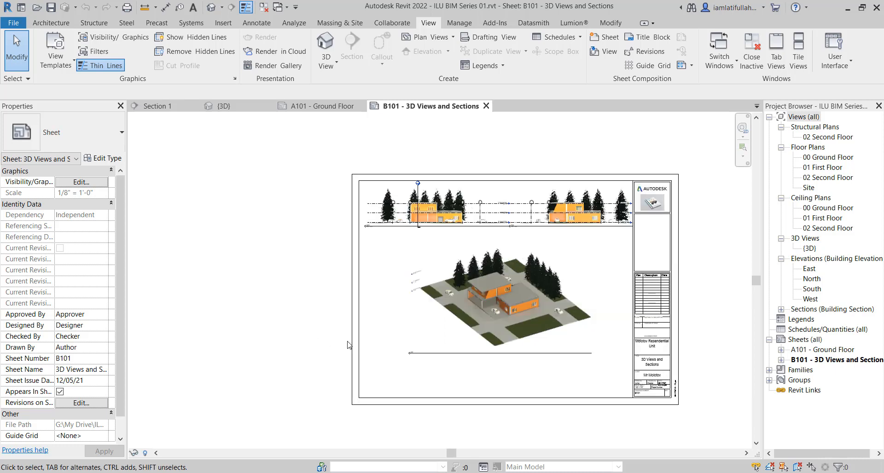
pyautogui.scroll(-6, 570, 291)
pyautogui.scroll(7, 600, 286)
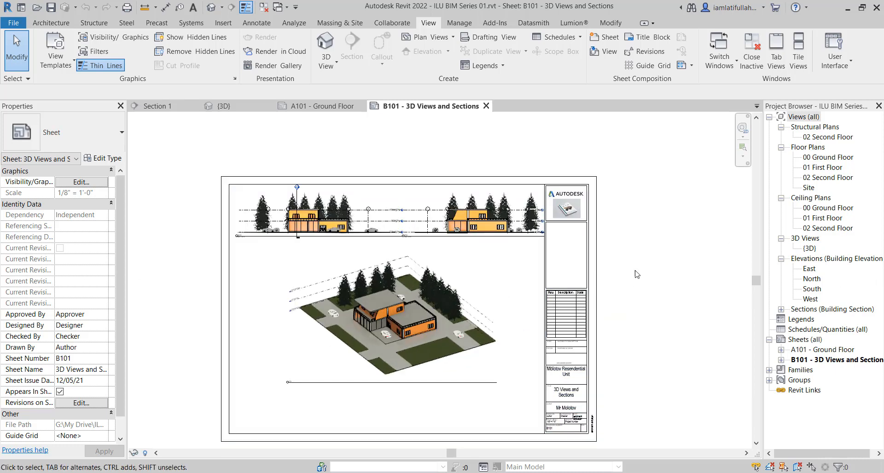
pyautogui.scroll(-1, 594, 296)
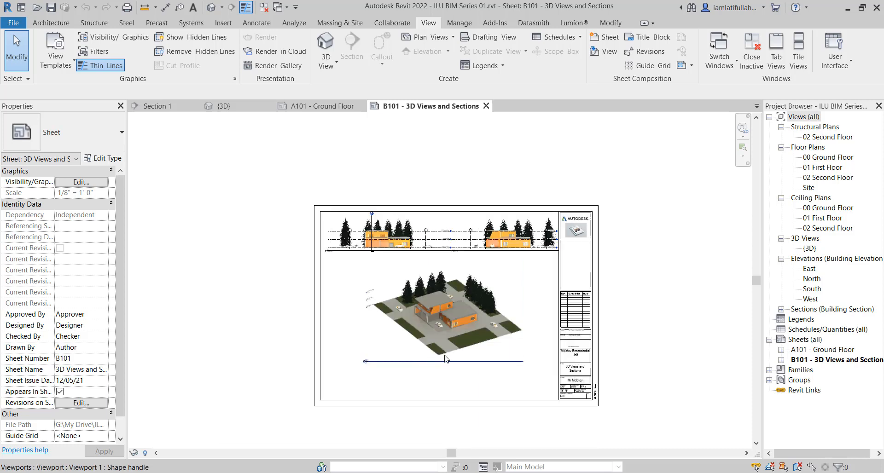
# Dock the Project Browser beneath the Properties palette and narrow both palettes to enlarge the drawing area
pyautogui.scroll(2, 449, 350)
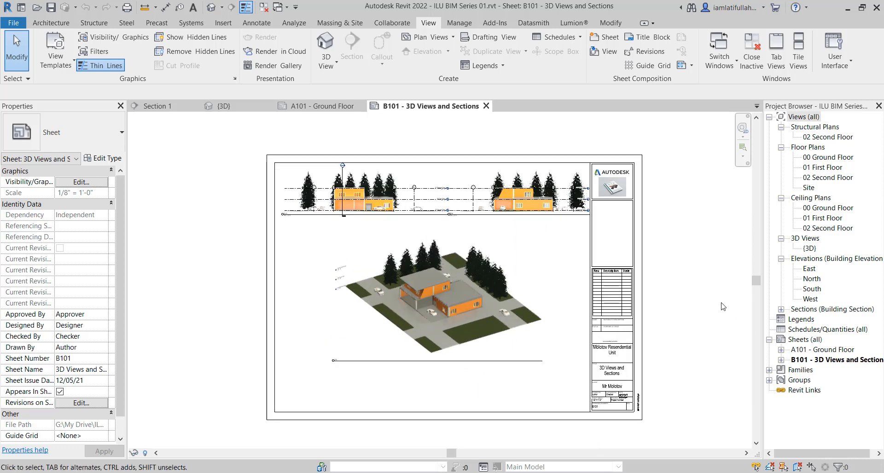
pyautogui.click(814, 116)
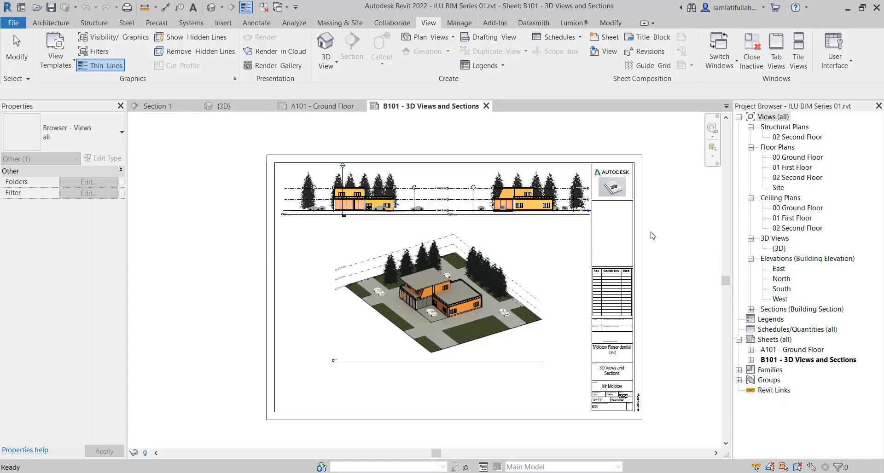
pyautogui.click(661, 236)
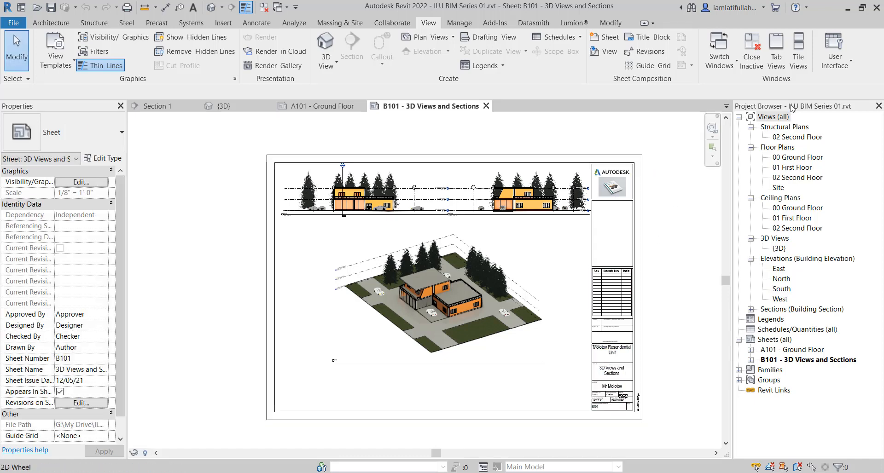
pyautogui.moveTo(791, 107); pyautogui.dragTo(19, 456)
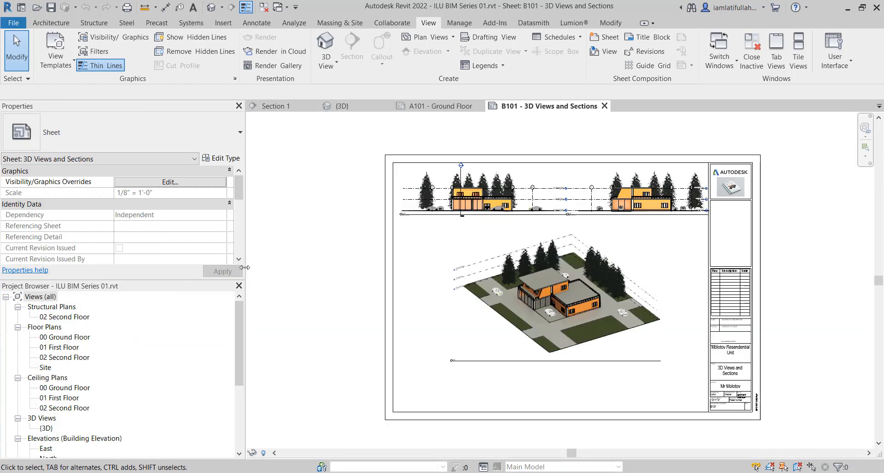
pyautogui.moveTo(245, 267); pyautogui.dragTo(126, 271)
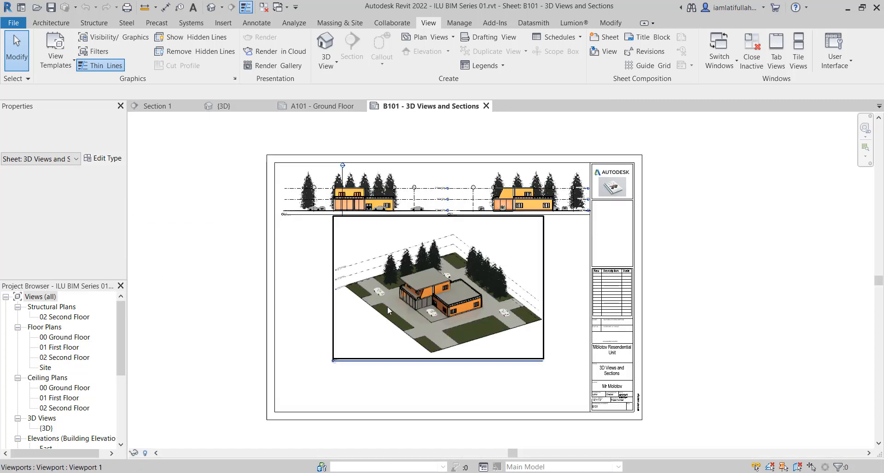
pyautogui.scroll(1, 504, 342)
pyautogui.moveTo(551, 262); pyautogui.dragTo(531, 293, button='middle')
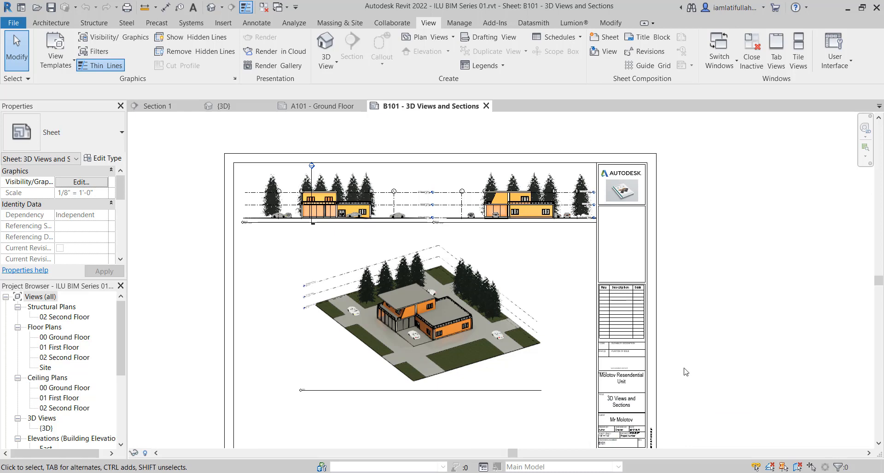
pyautogui.moveTo(693, 360); pyautogui.dragTo(700, 347, button='middle')
pyautogui.moveTo(701, 338); pyautogui.dragTo(700, 327, button='middle')
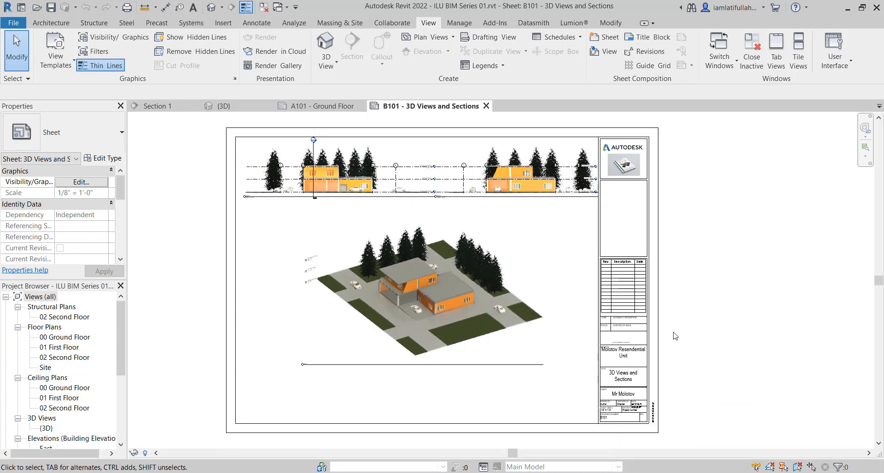
# Examine the types of schedule that can be created, from Schedule/Quantities and Material Takeoff to View List
pyautogui.moveTo(120, 319); pyautogui.dragTo(117, 375)
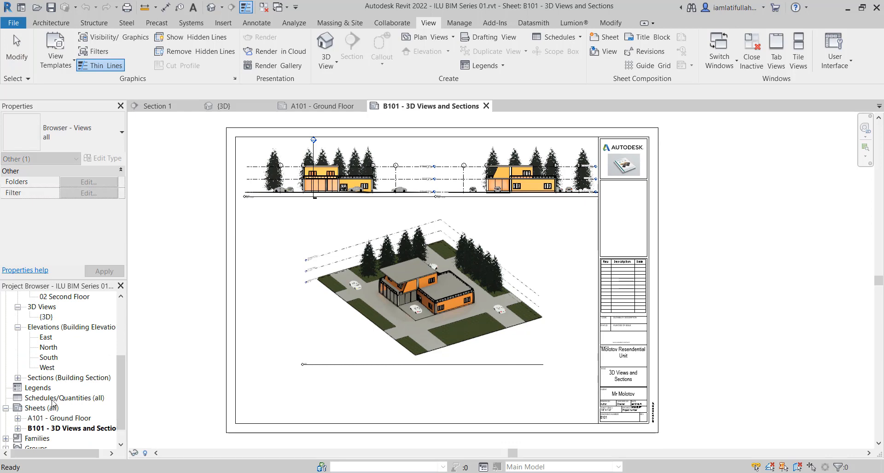
pyautogui.rightClick(47, 402)
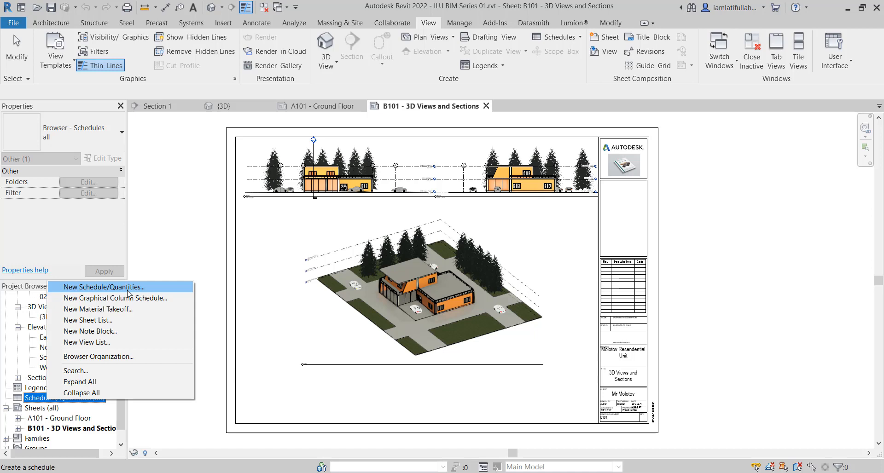
pyautogui.click(175, 240)
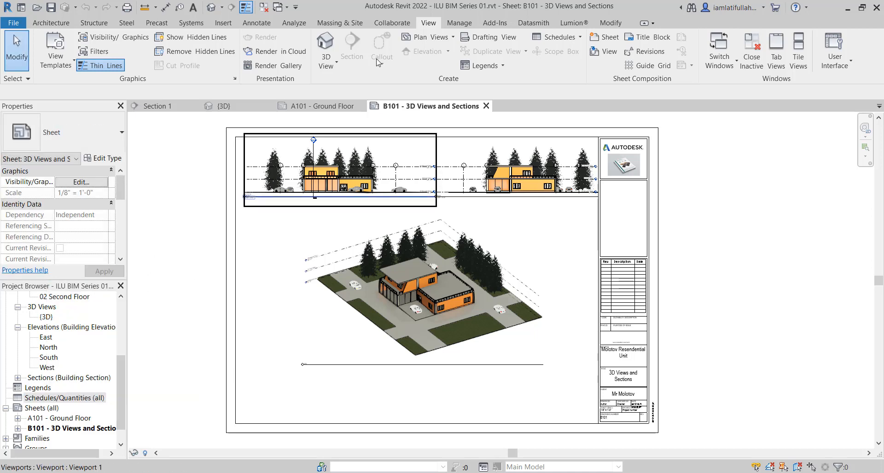
pyautogui.click(574, 39)
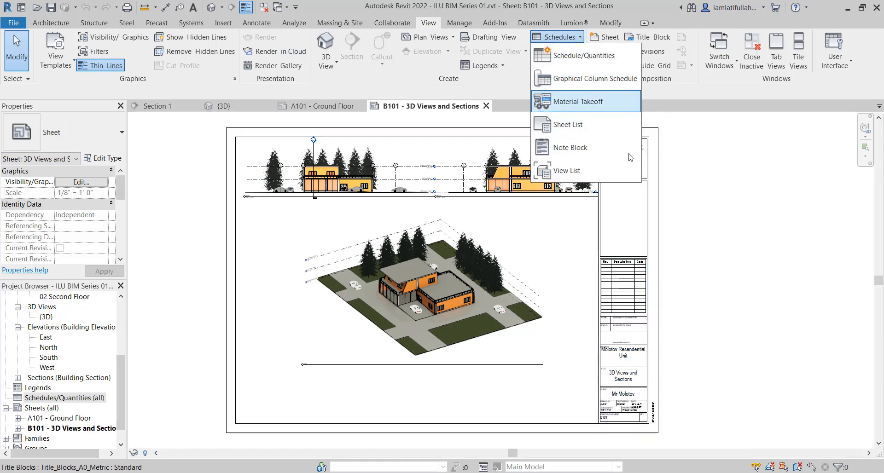
pyautogui.click(800, 189)
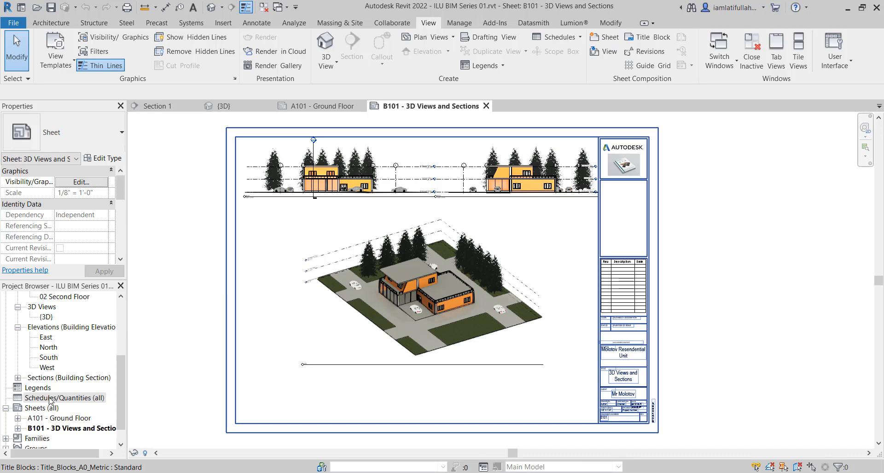
pyautogui.rightClick(40, 400)
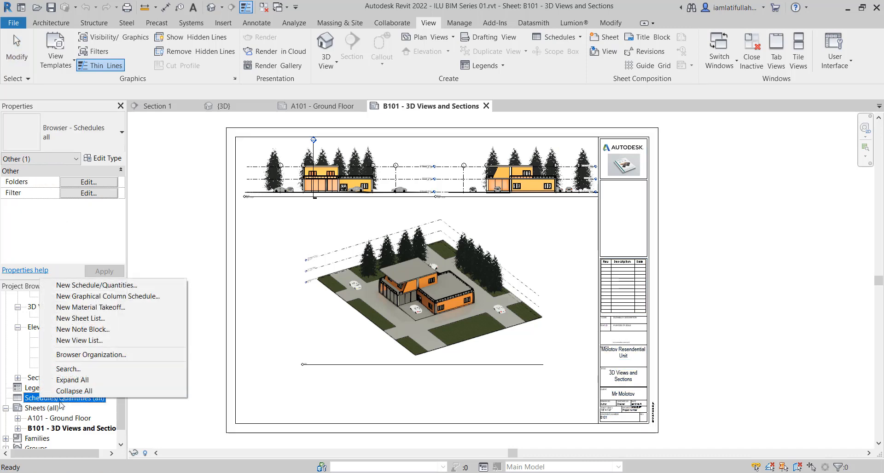
pyautogui.press('Escape')
# Start a new Schedule/Quantities definition and enlarge its dialog to show more of the category list
pyautogui.rightClick(85, 400)
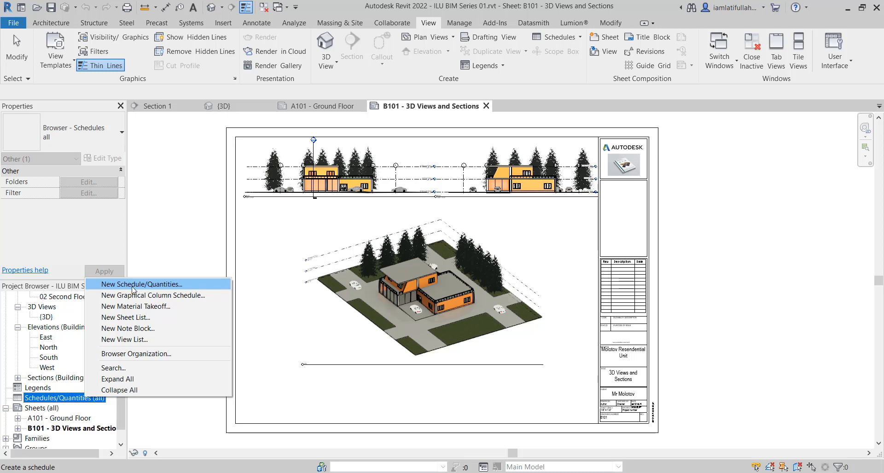
pyautogui.click(118, 289)
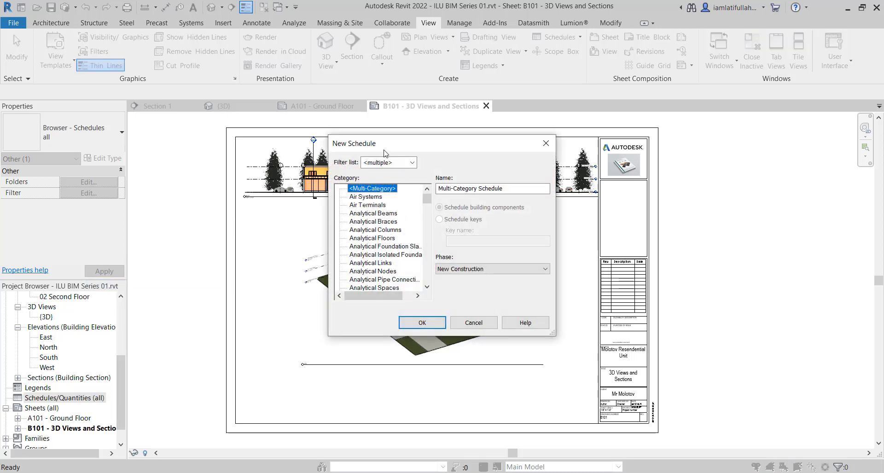
pyautogui.moveTo(377, 143); pyautogui.dragTo(344, 135)
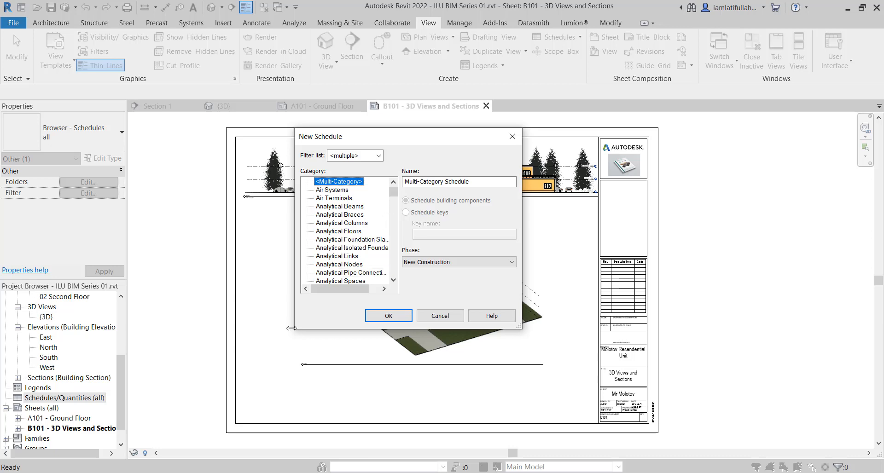
pyautogui.moveTo(292, 328); pyautogui.dragTo(229, 328)
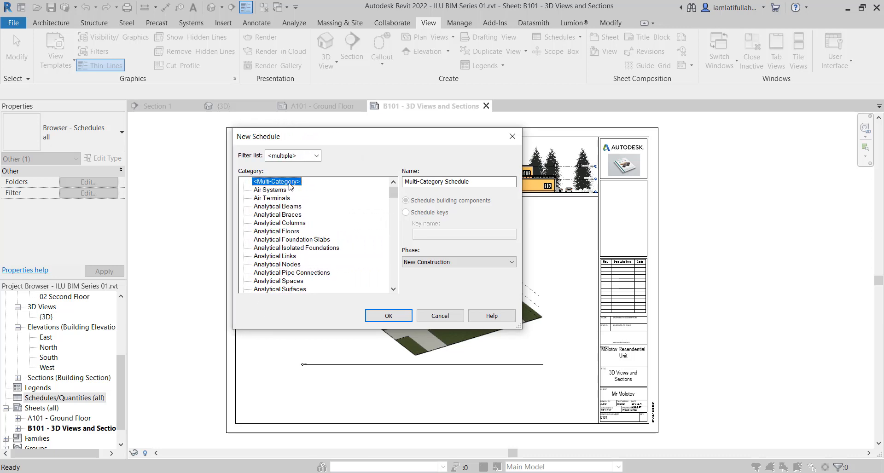
pyautogui.moveTo(520, 328); pyautogui.dragTo(572, 416)
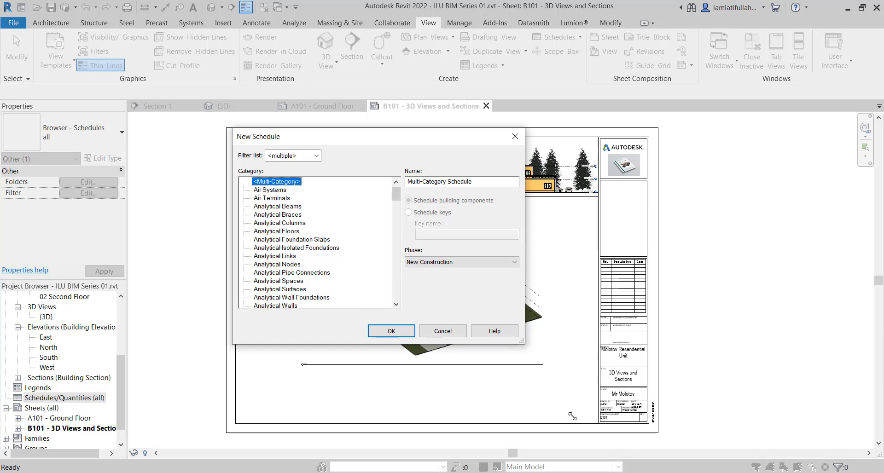
# Choose Doors as the category for the new schedule
pyautogui.scroll(-1, 272, 276)
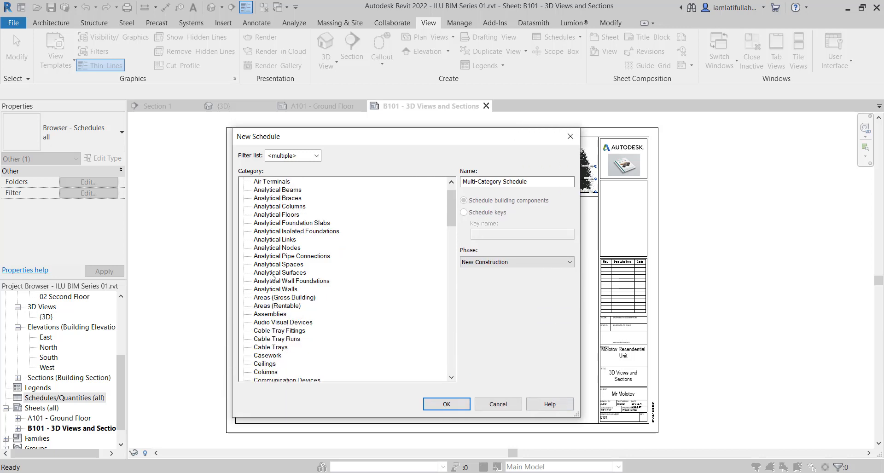
pyautogui.scroll(-1, 272, 276)
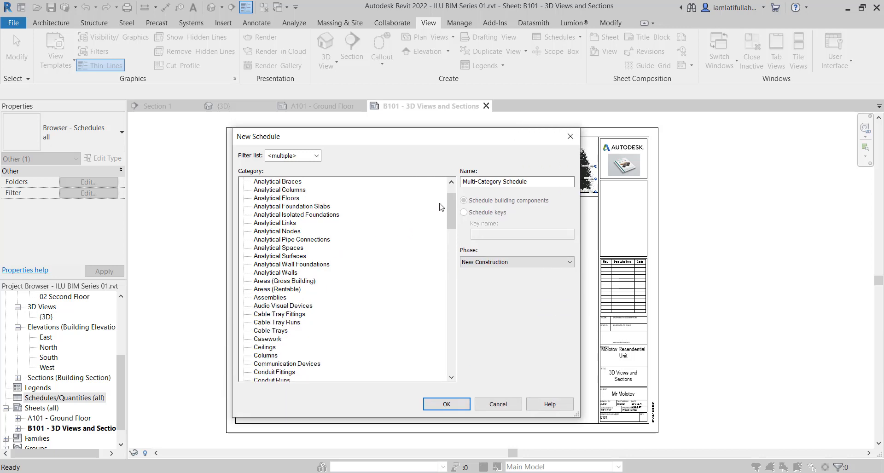
pyautogui.moveTo(451, 202); pyautogui.dragTo(454, 225)
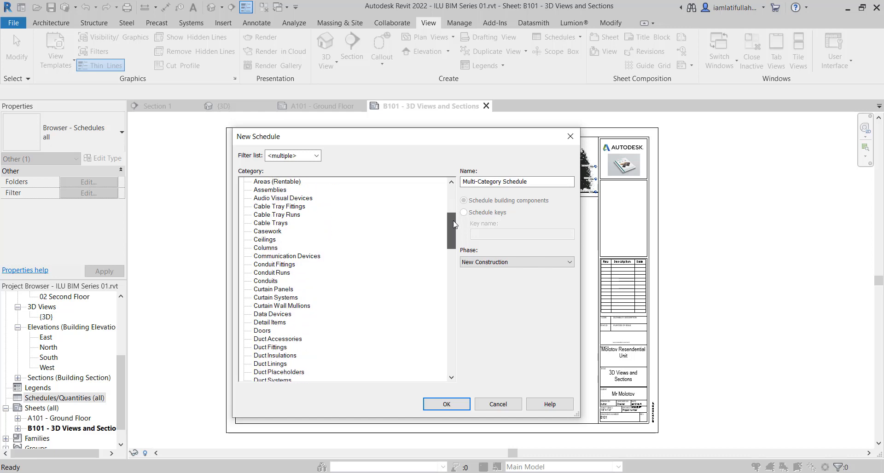
pyautogui.click(269, 330)
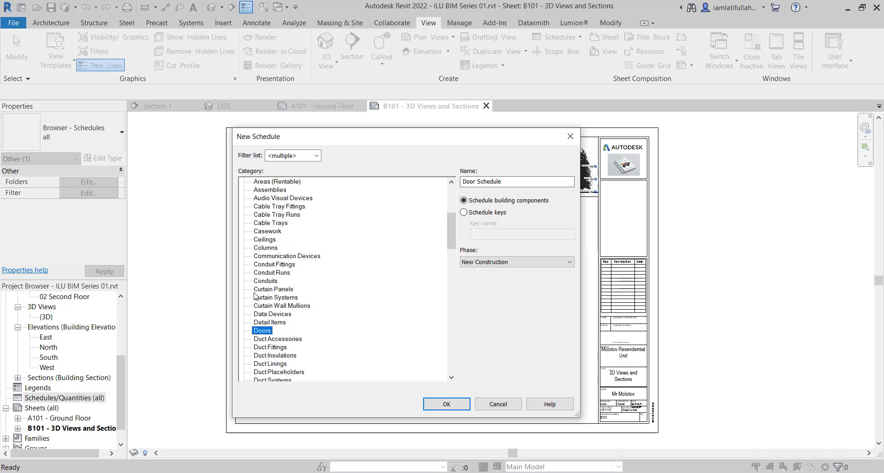
pyautogui.click(271, 283)
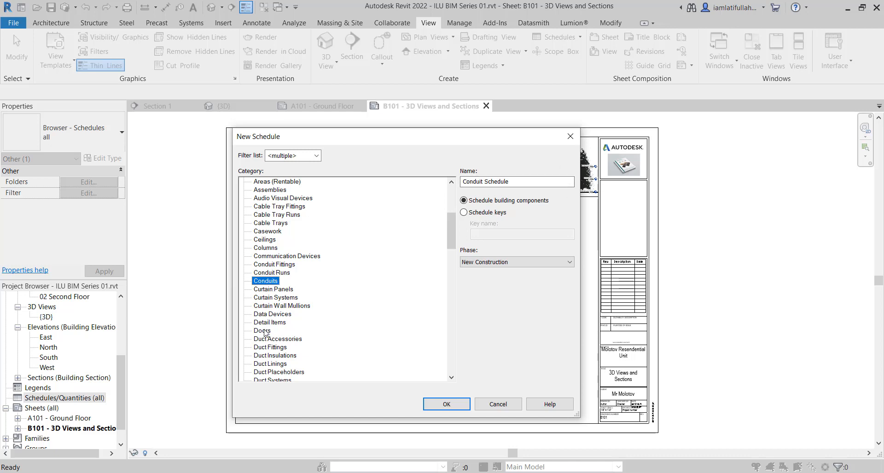
pyautogui.click(266, 330)
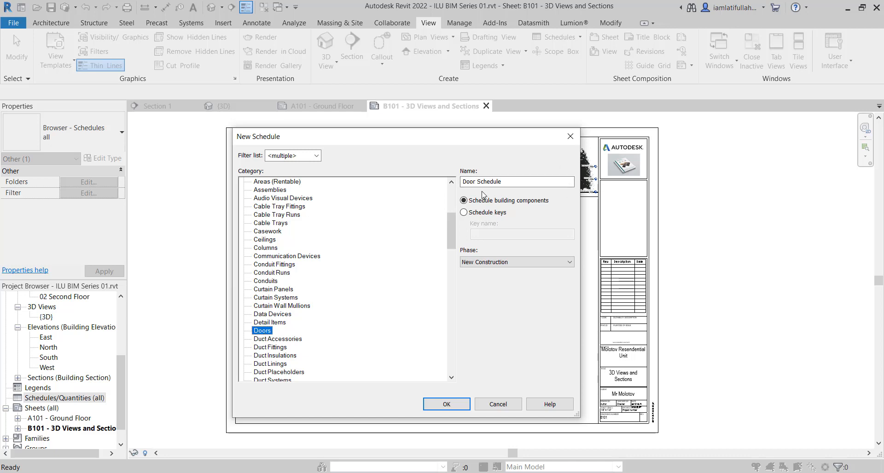
# Create the schedule of building components with the name Door Schedule and the phase New Construction
pyautogui.click(493, 182)
pyautogui.moveTo(493, 182); pyautogui.dragTo(512, 190)
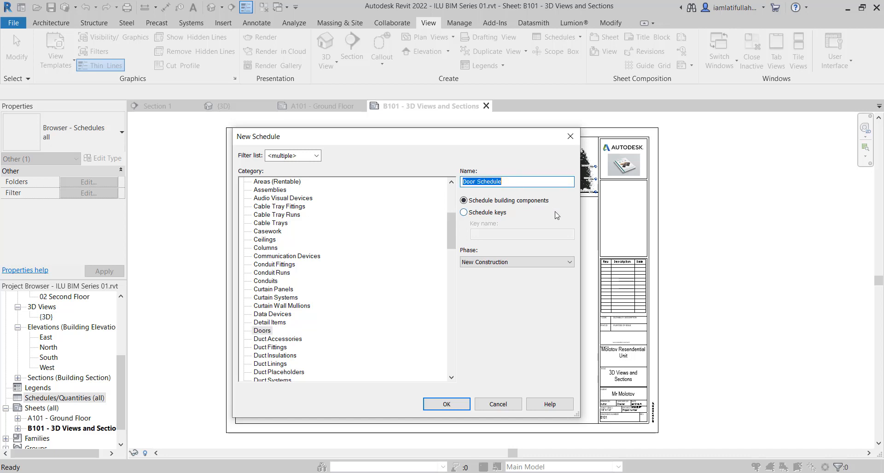
pyautogui.click(489, 262)
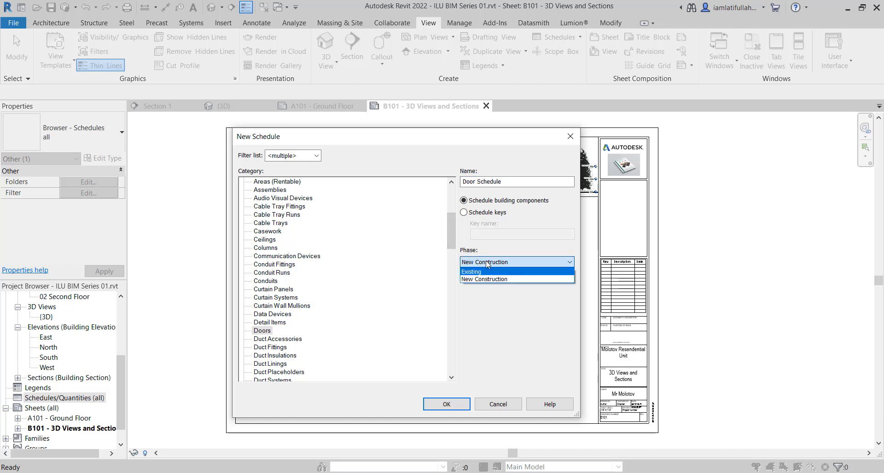
pyautogui.click(486, 263)
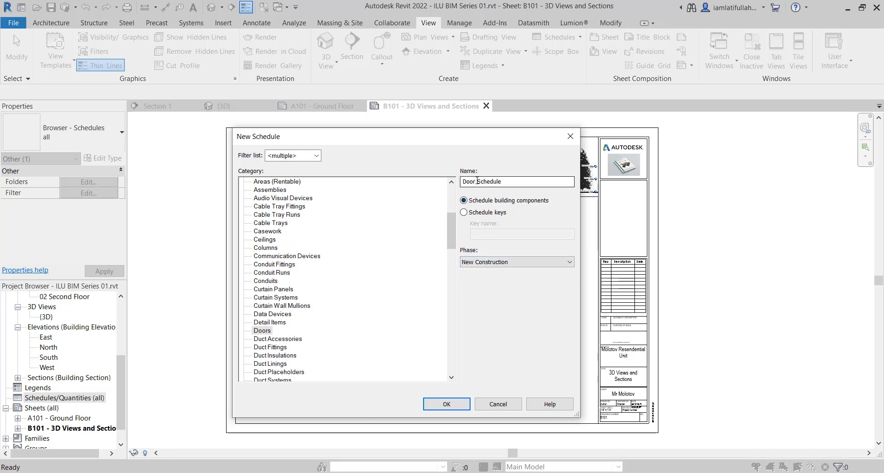
pyautogui.moveTo(476, 182); pyautogui.dragTo(506, 182)
pyautogui.click(446, 404)
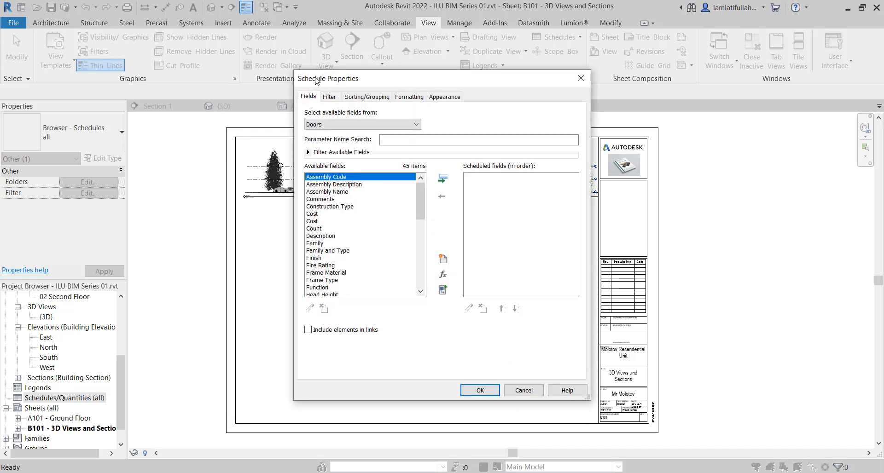
# Add the Assembly Name and Family and Type fields to the door schedule and remove Assembly Name again
pyautogui.moveTo(316, 81); pyautogui.dragTo(298, 103)
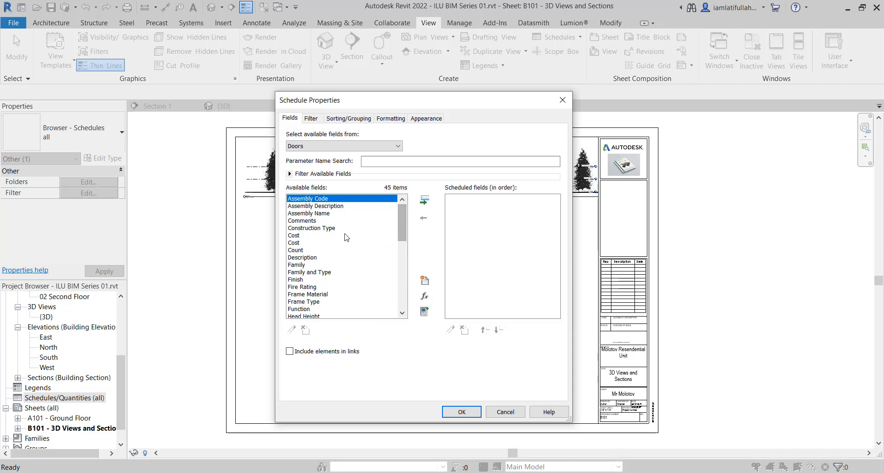
pyautogui.click(339, 214)
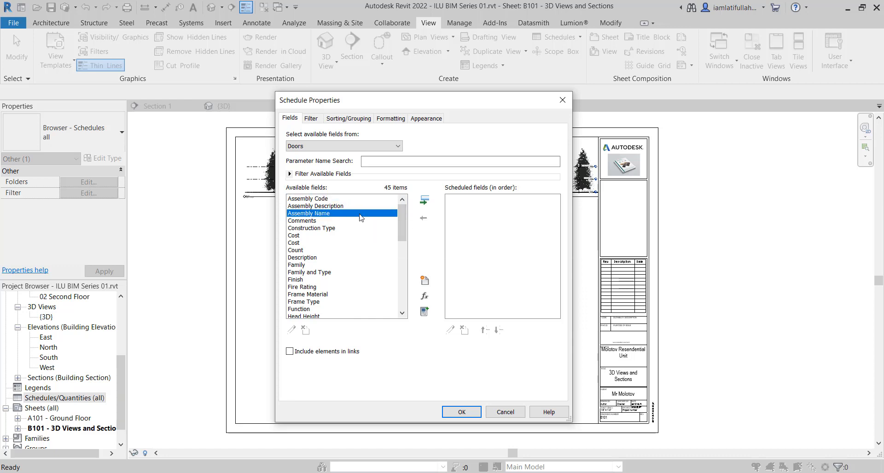
pyautogui.click(429, 204)
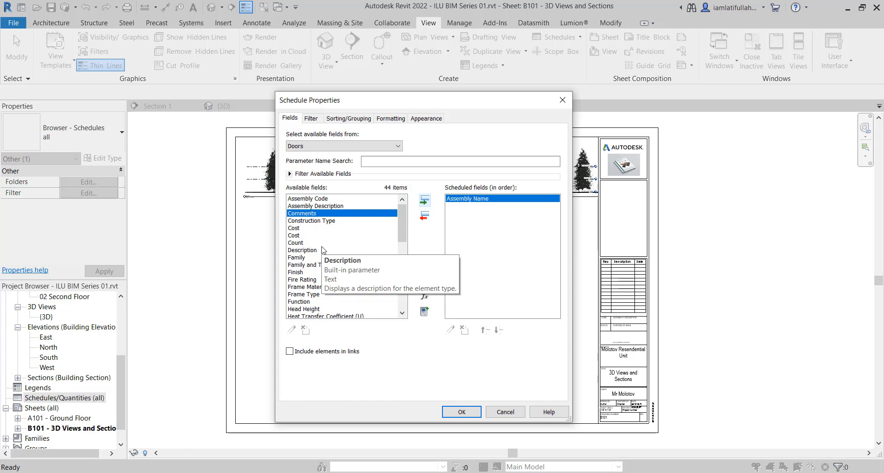
pyautogui.scroll(-1, 322, 250)
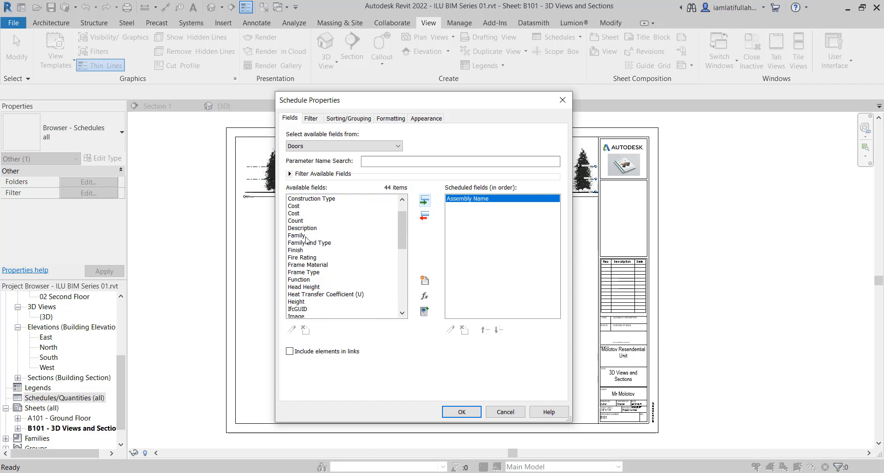
pyautogui.click(315, 243)
pyautogui.click(424, 201)
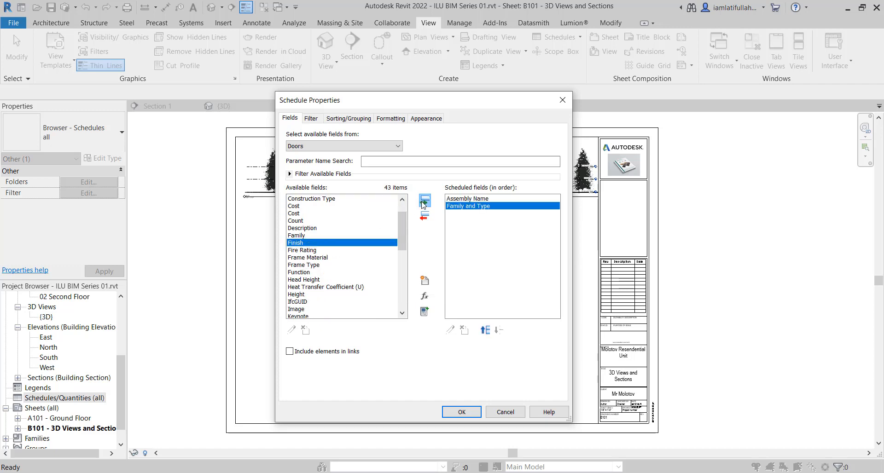
pyautogui.click(483, 199)
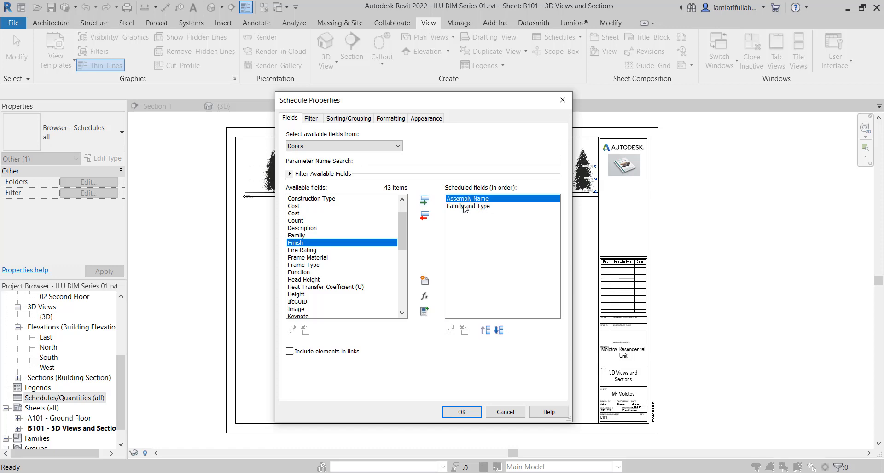
pyautogui.click(424, 217)
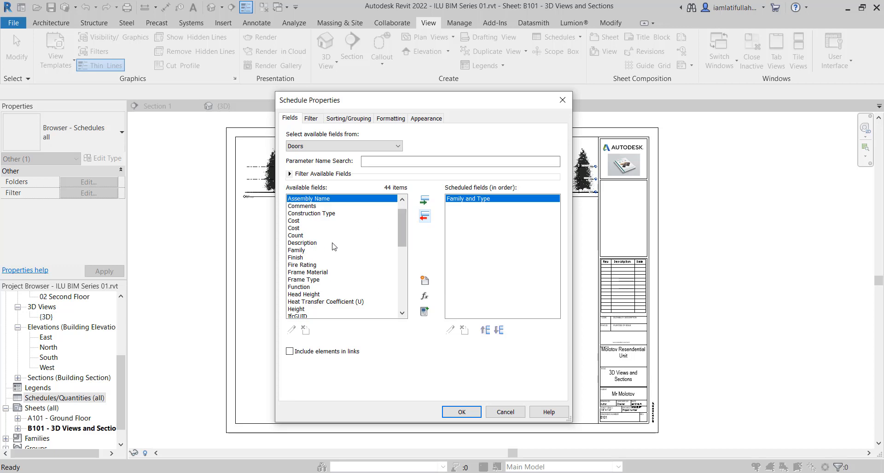
# Add the Count, Level and Height fields to the door schedule, in that order
pyautogui.click(299, 236)
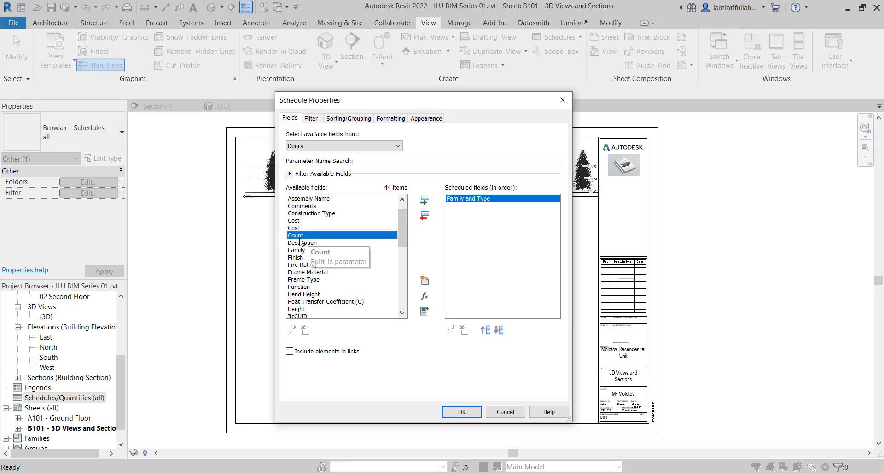
pyautogui.click(424, 200)
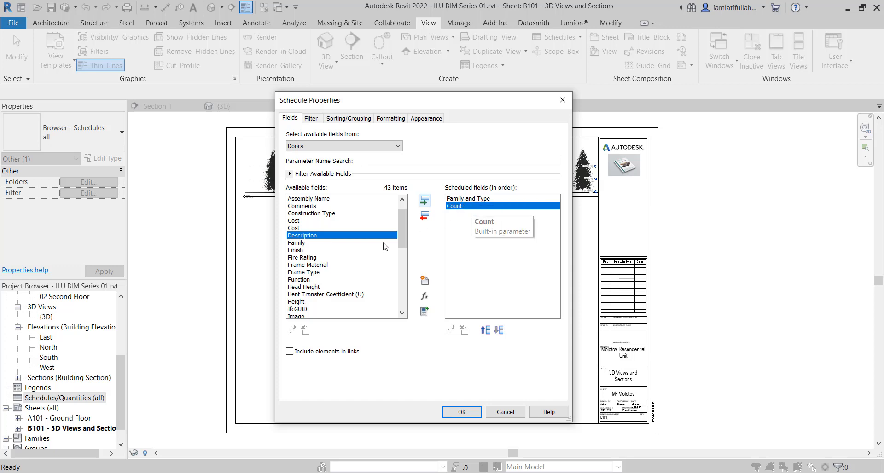
pyautogui.scroll(-1, 337, 259)
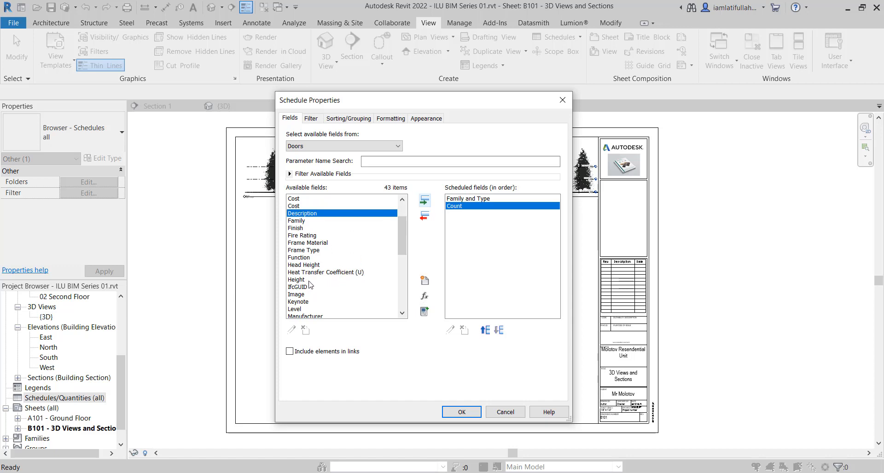
pyautogui.click(299, 308)
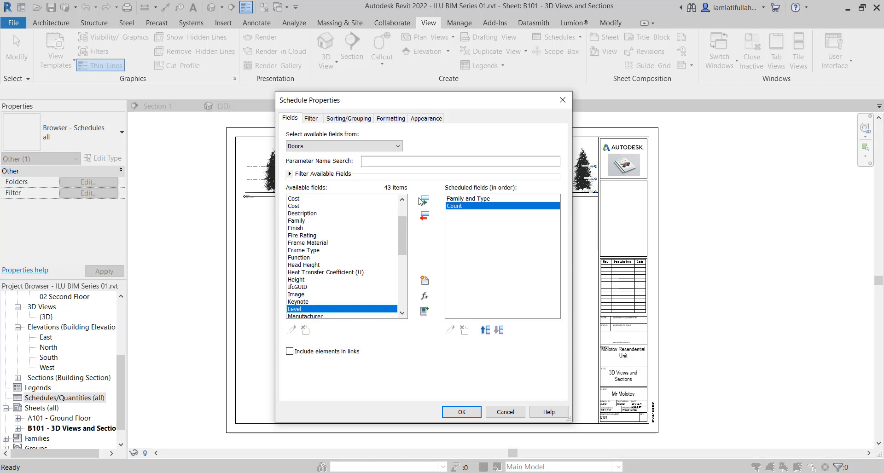
pyautogui.click(425, 201)
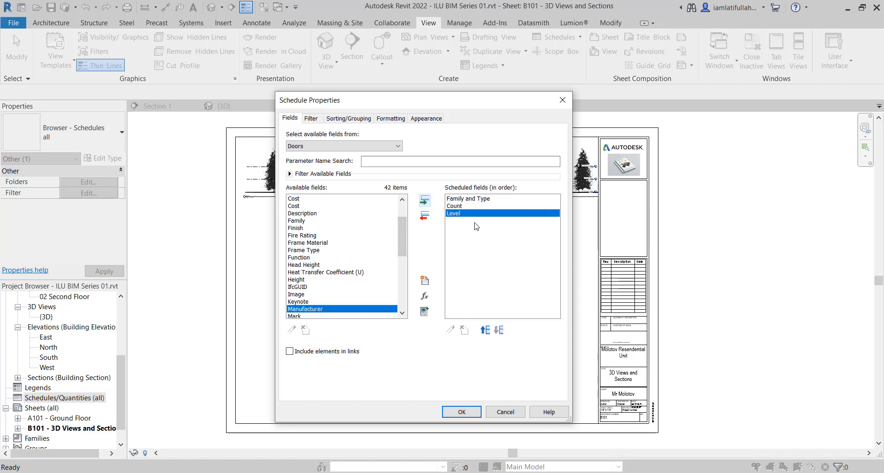
pyautogui.click(304, 279)
pyautogui.click(424, 202)
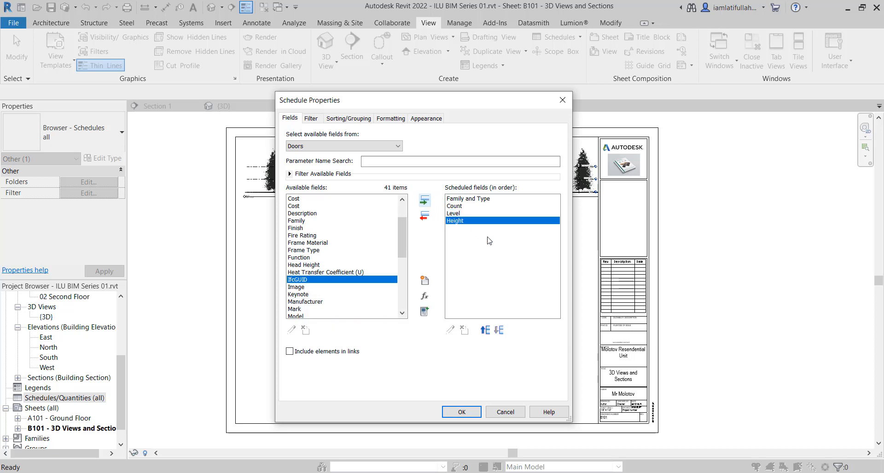
# Add the Thickness and Width fields to the end of the door schedule's field list
pyautogui.scroll(-1, 363, 262)
pyautogui.scroll(-3, 355, 290)
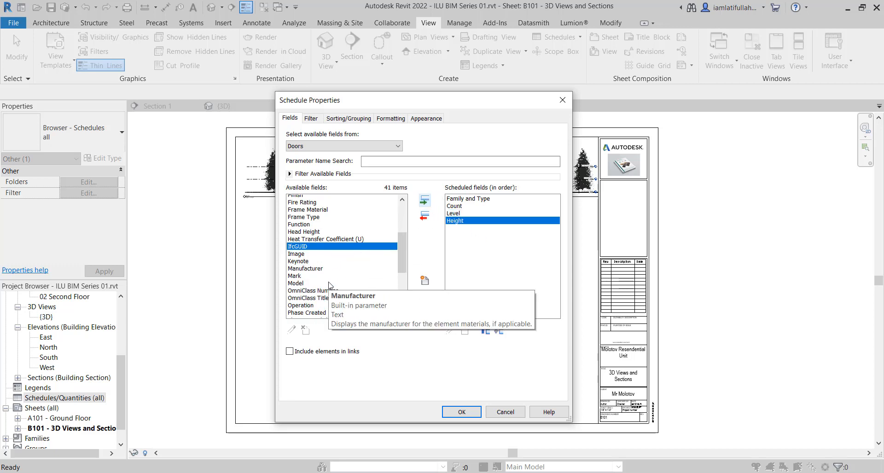
pyautogui.scroll(-2, 322, 296)
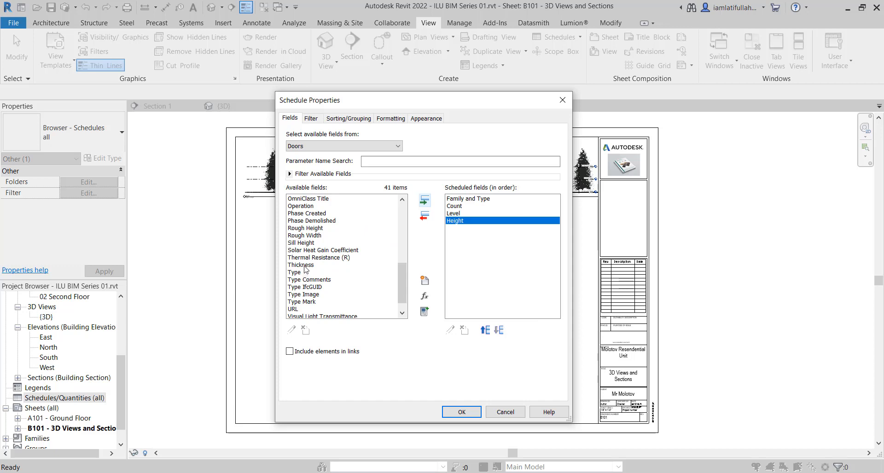
pyautogui.click(306, 266)
pyautogui.click(424, 201)
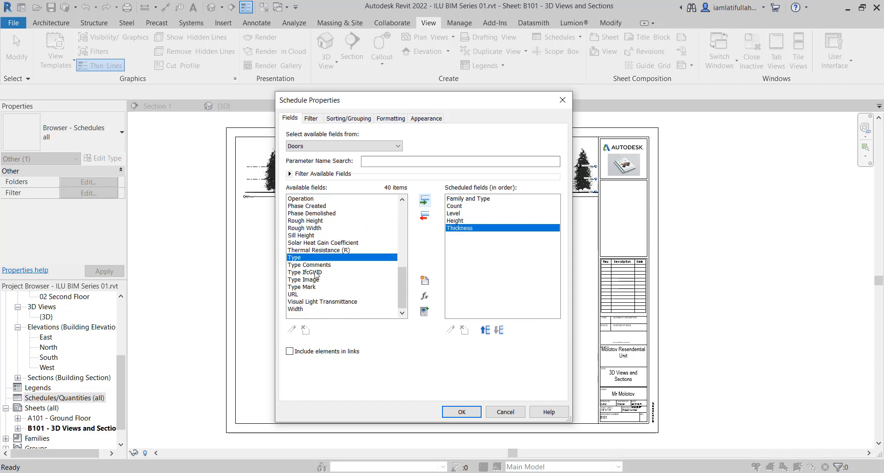
pyautogui.click(300, 309)
pyautogui.click(424, 201)
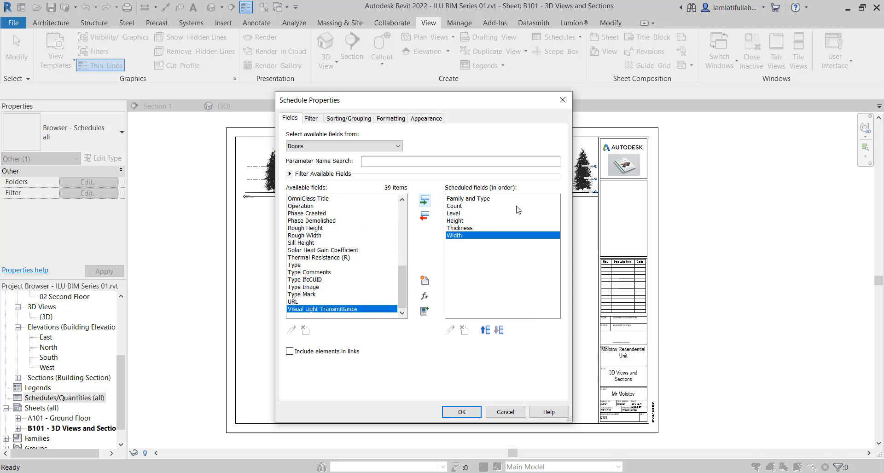
# Examine the remaining available fields and the discipline, type and grouping options for a new project parameter, without creating one
pyautogui.scroll(5, 326, 234)
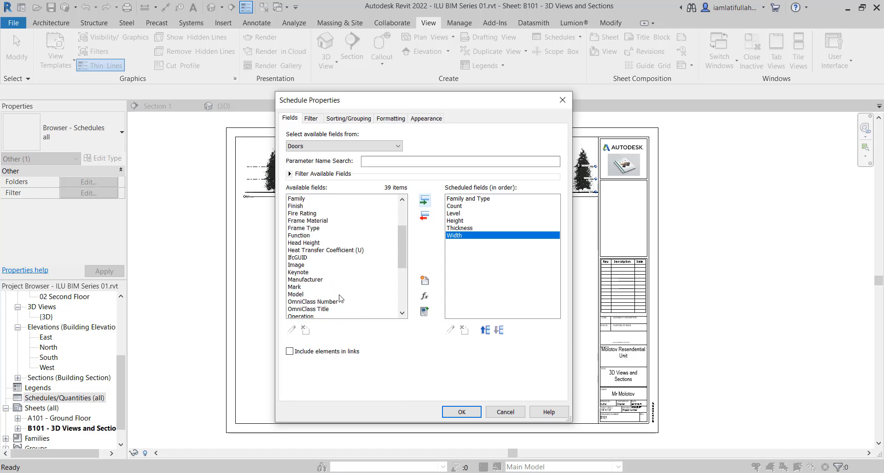
pyautogui.scroll(-4, 325, 249)
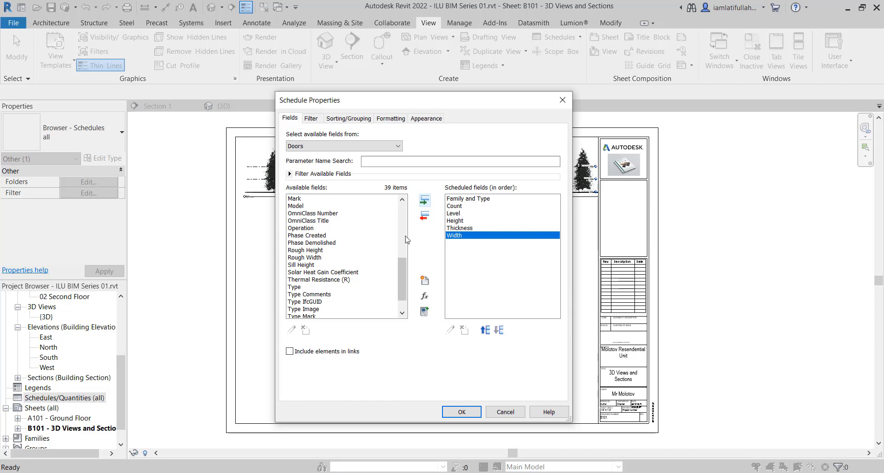
pyautogui.moveTo(406, 104)
pyautogui.mouseDown()
pyautogui.moveTo(392, 105)
pyautogui.moveTo(399, 108)
pyautogui.mouseUp()
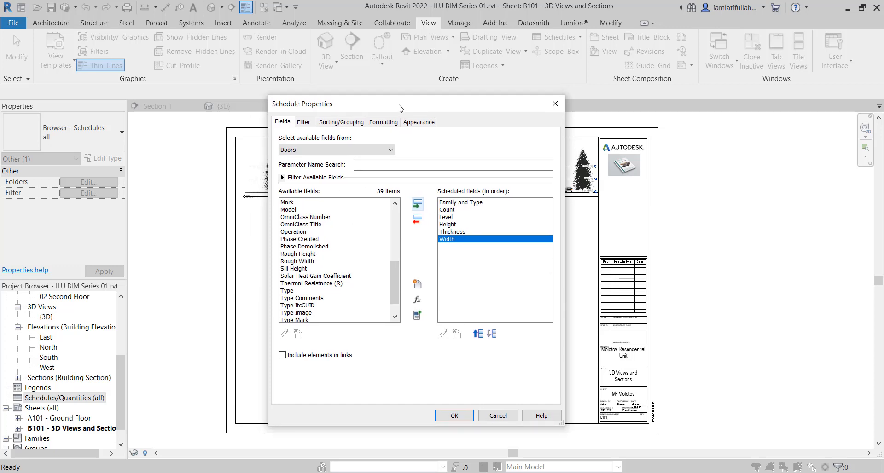
pyautogui.click(417, 285)
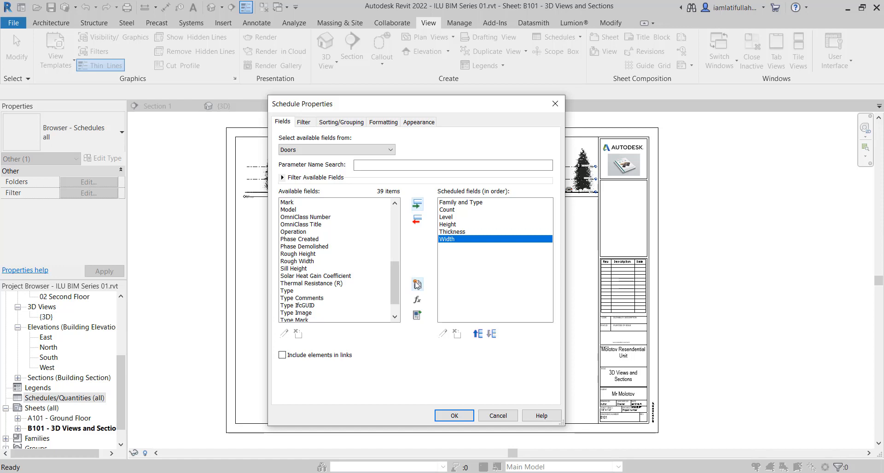
pyautogui.click(417, 285)
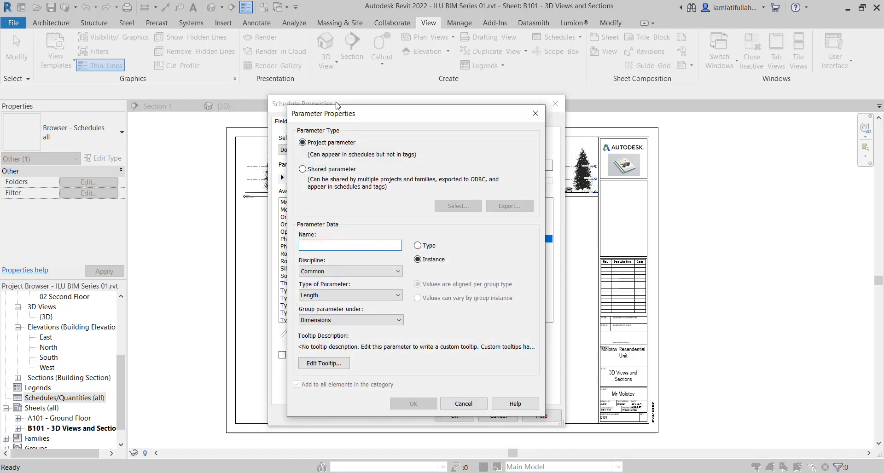
pyautogui.moveTo(332, 114); pyautogui.dragTo(351, 99)
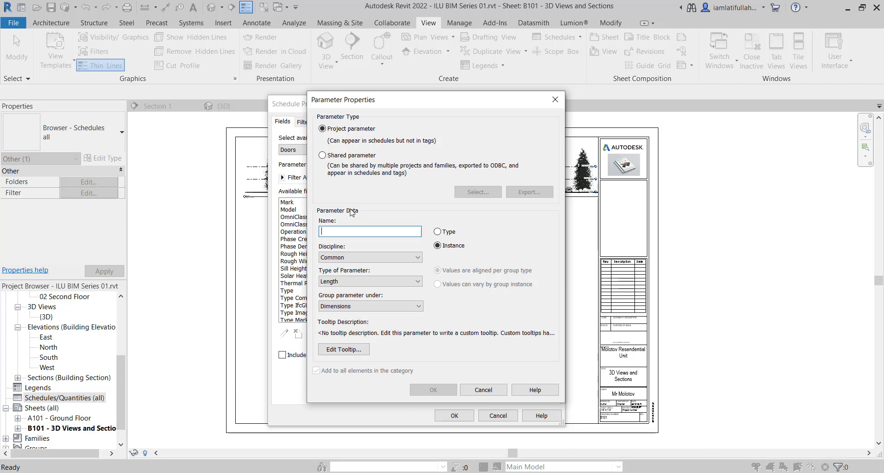
pyautogui.click(355, 255)
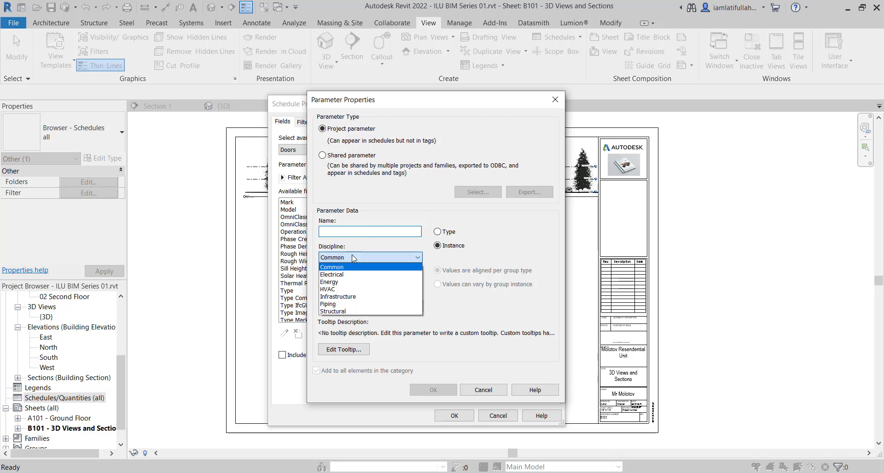
pyautogui.click(354, 268)
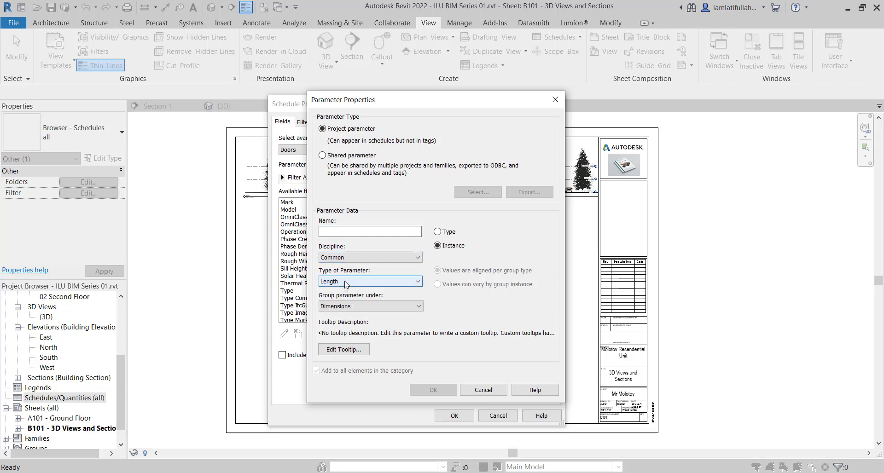
pyautogui.click(345, 281)
pyautogui.click(346, 282)
pyautogui.click(364, 307)
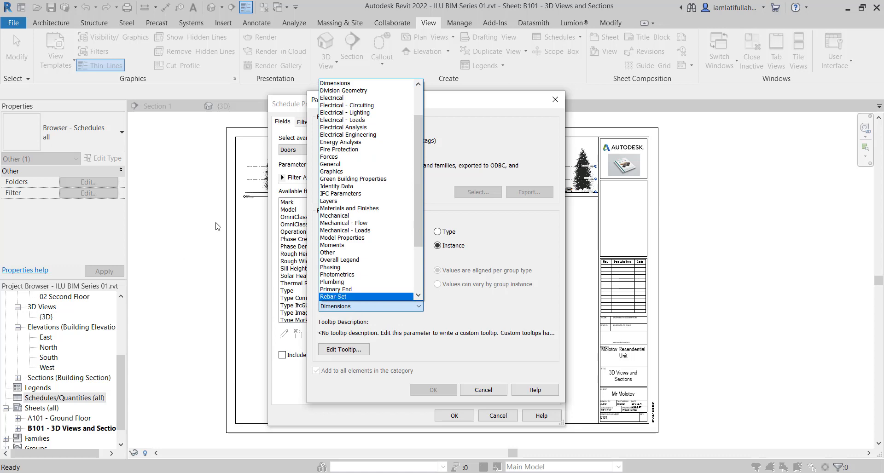
pyautogui.click(458, 219)
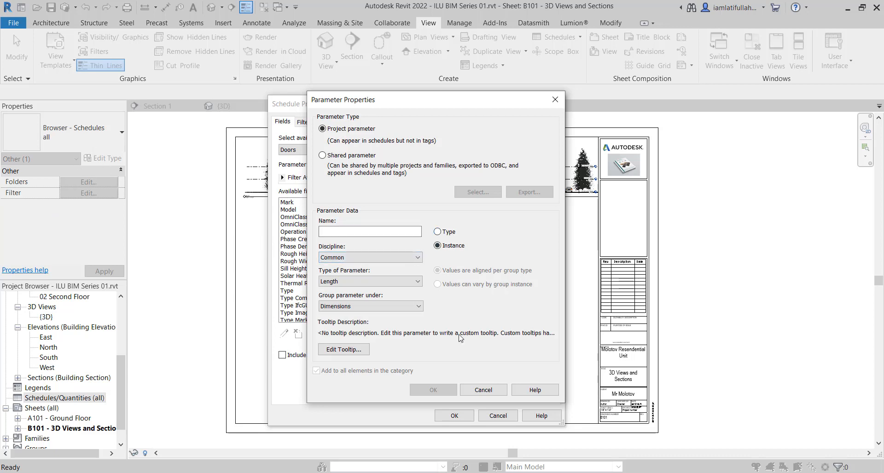
pyautogui.click(491, 391)
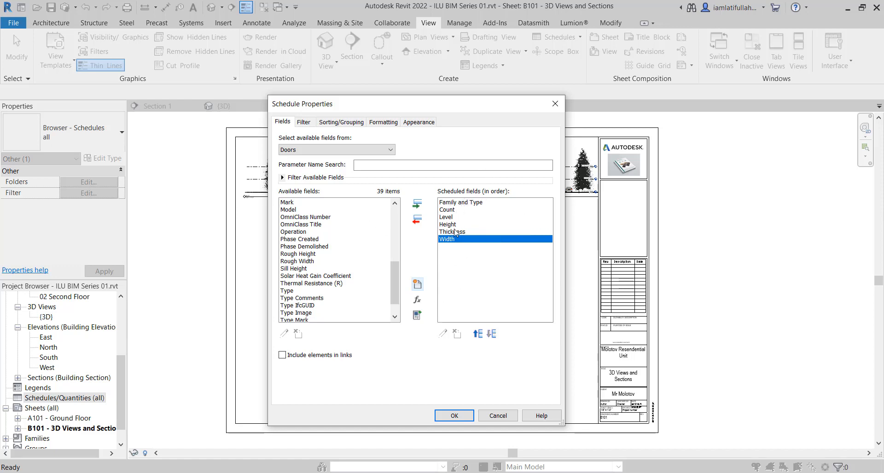
# Generate the door schedule with the chosen fields and widen its Family and Type column to show more of the door name
pyautogui.click(454, 415)
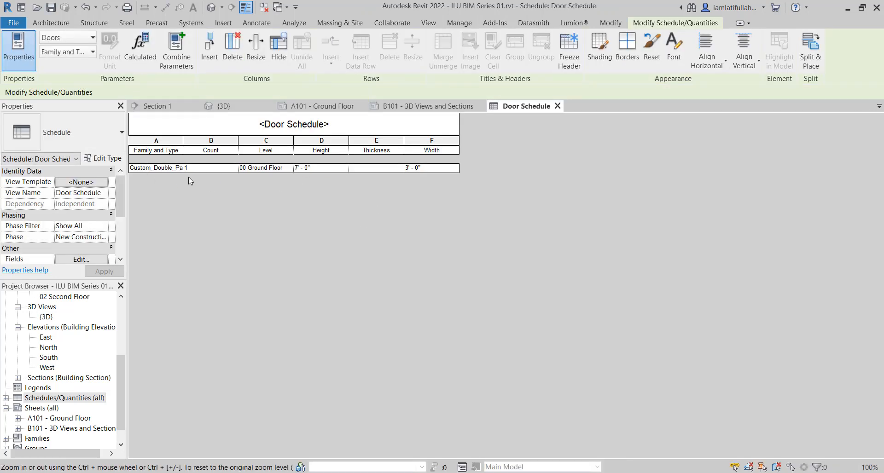
pyautogui.moveTo(183, 140); pyautogui.dragTo(258, 139)
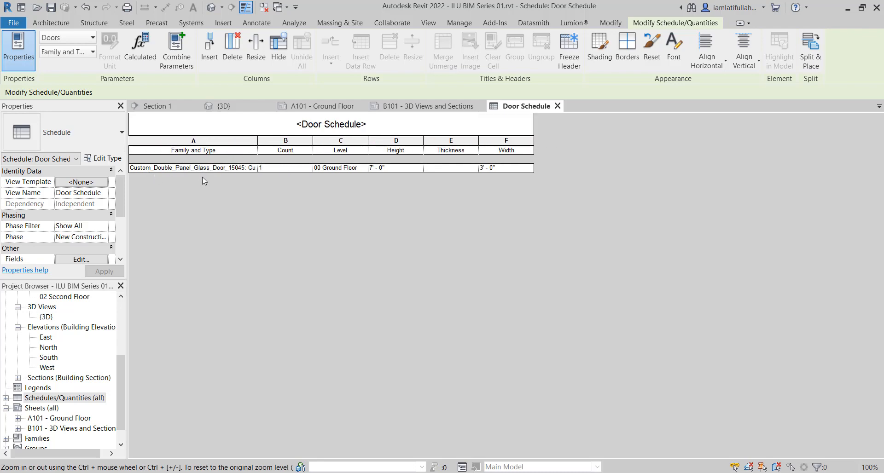
# Inspect the door's Count and Level entries in the schedule and compare them with the entrance door in the 3D view
pyautogui.click(271, 169)
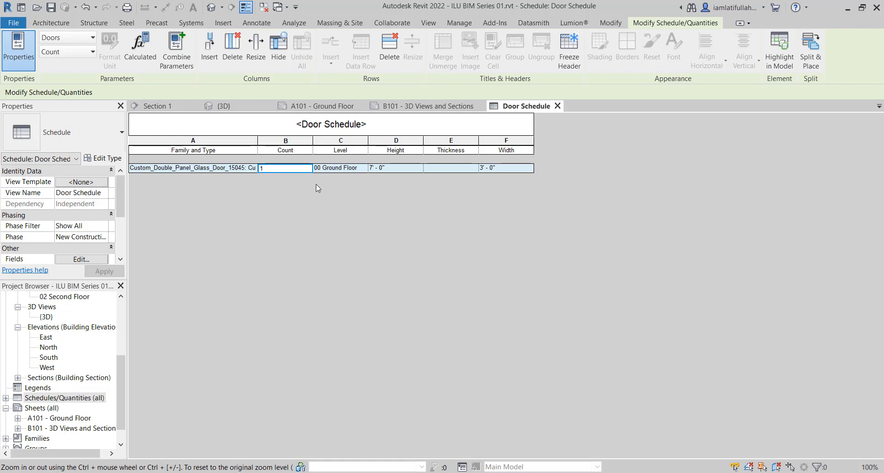
pyautogui.click(346, 173)
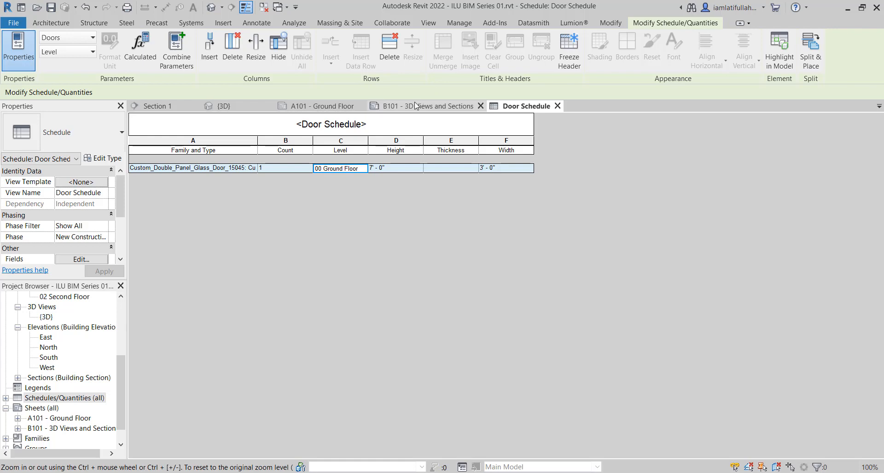
pyautogui.click(226, 106)
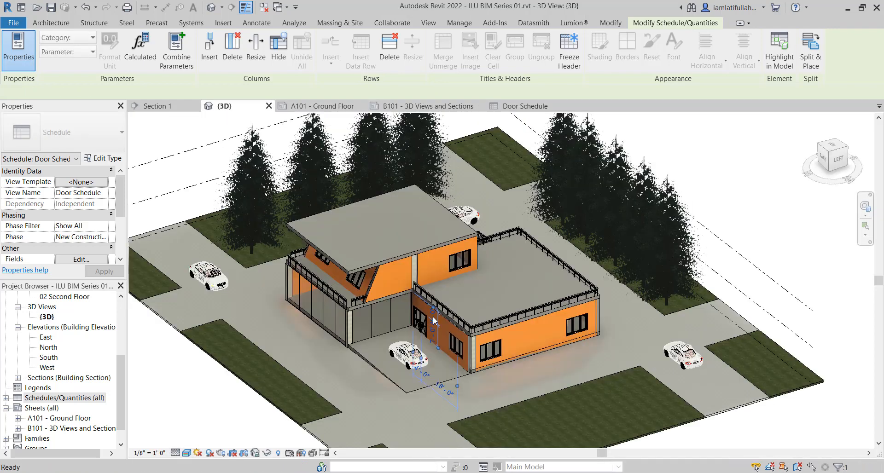
pyautogui.scroll(5, 506, 358)
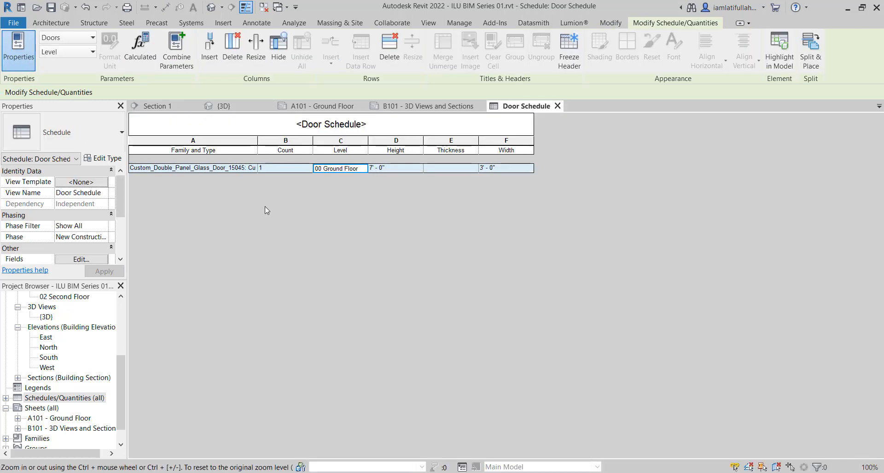
# Close the B101 - 3D Views and Sections, A101 - Ground Floor and Section 1 views, keeping the 3D view and Door Schedule open
pyautogui.click(479, 106)
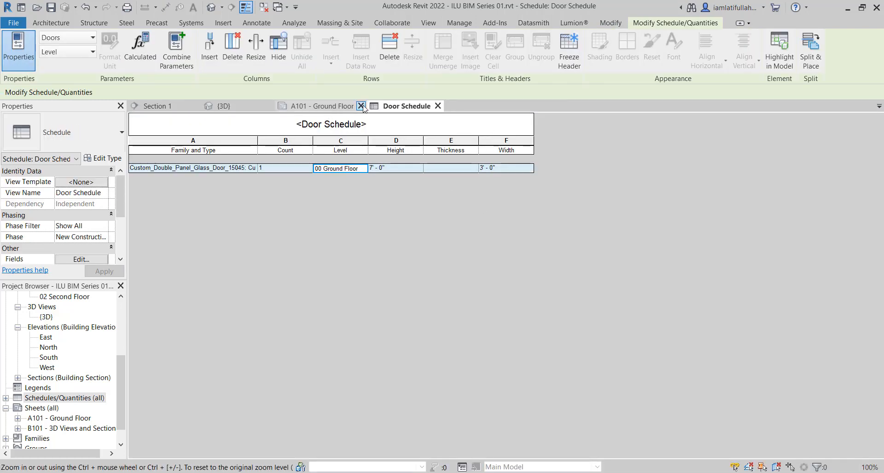
pyautogui.click(360, 106)
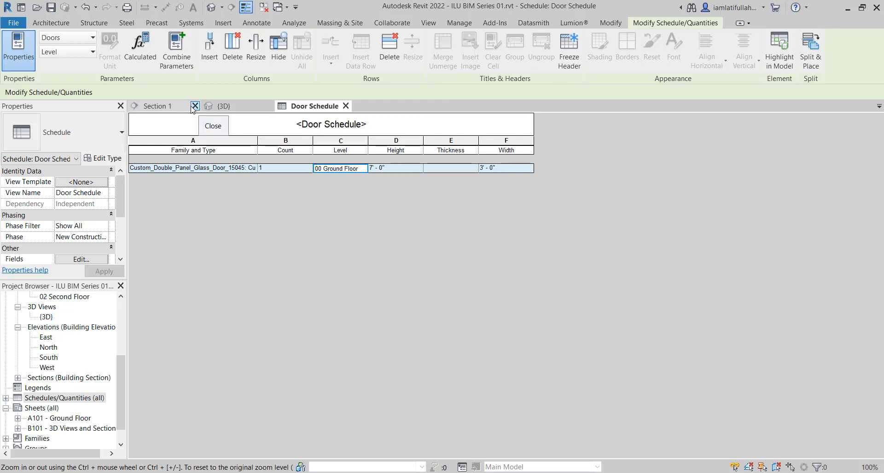
pyautogui.click(195, 107)
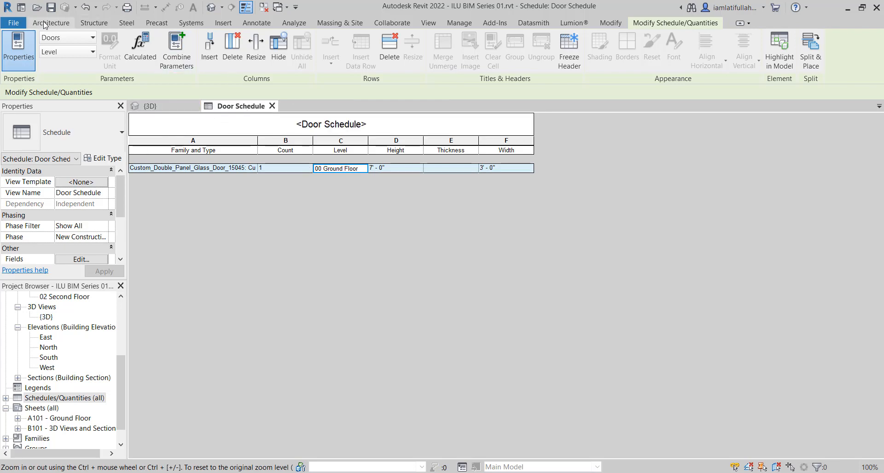
# Tile the 3D view and Door Schedule side by side, with the 3D view first and the whole building in sight
pyautogui.click(428, 23)
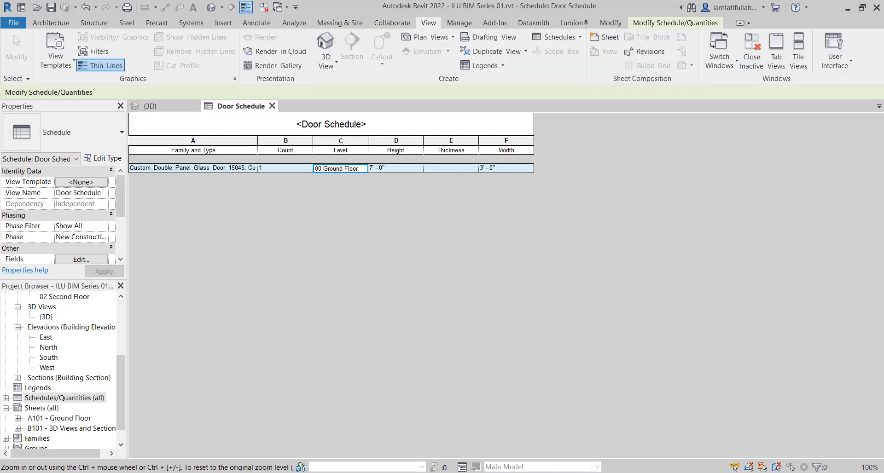
pyautogui.click(798, 67)
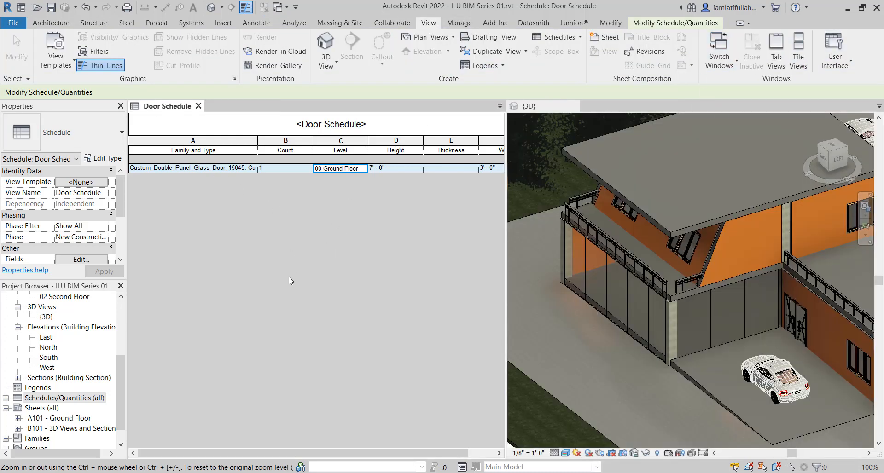
pyautogui.click(546, 220)
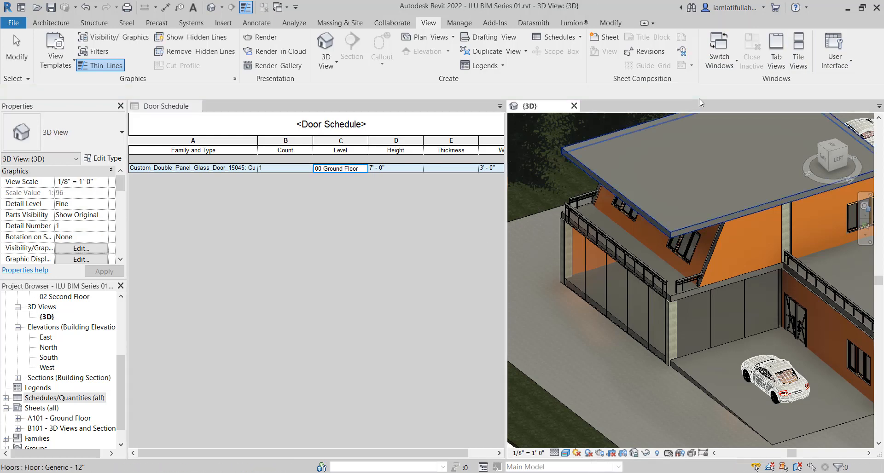
pyautogui.click(798, 60)
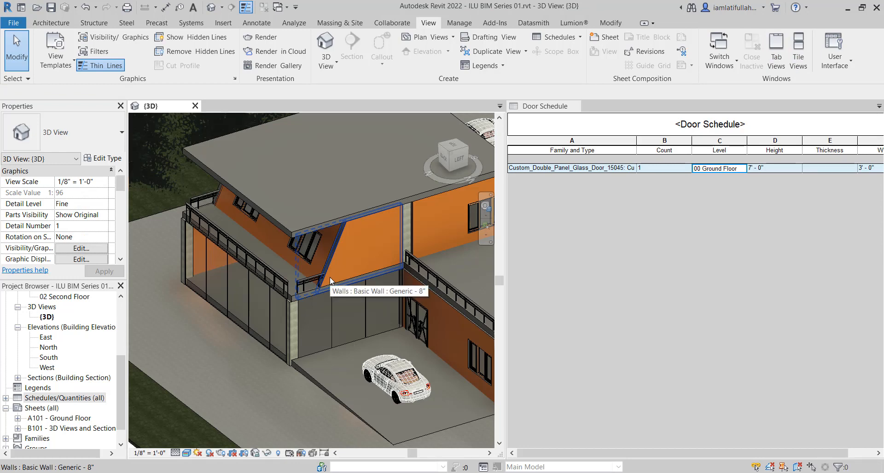
pyautogui.scroll(-5, 289, 307)
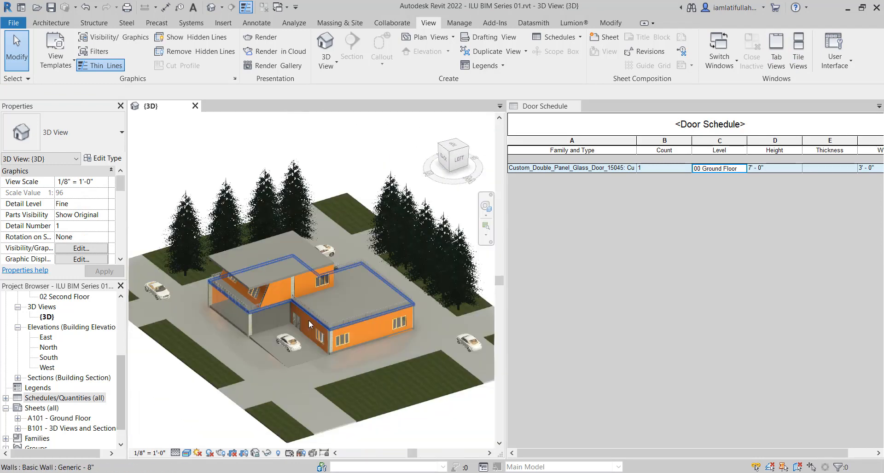
# Examine the building and its ground-floor glass entrance door in the 3D view against the door schedule's single row
pyautogui.keyDown('shift'); pyautogui.moveTo(308, 320); pyautogui.dragTo(388, 304, button='middle'); pyautogui.keyUp('shift')
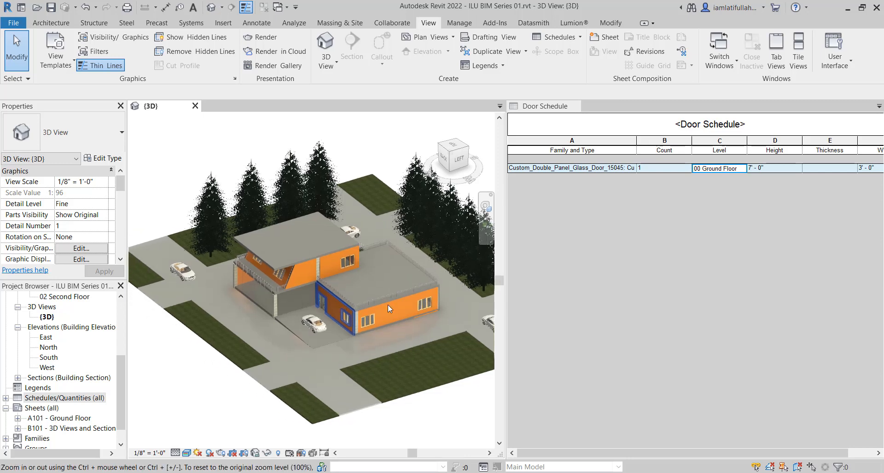
pyautogui.click(581, 283)
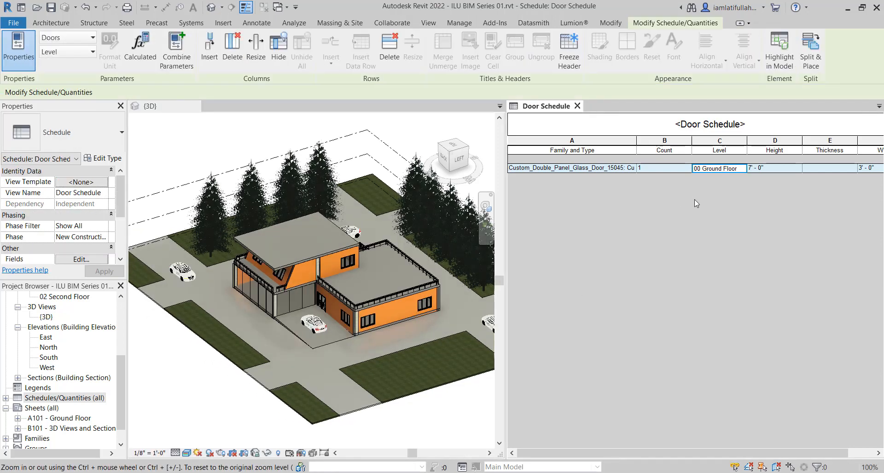
pyautogui.scroll(5, 339, 303)
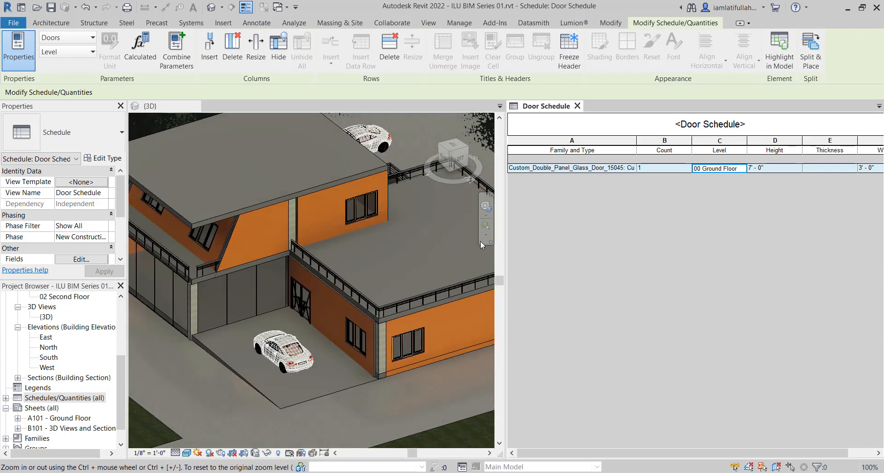
pyautogui.click(450, 250)
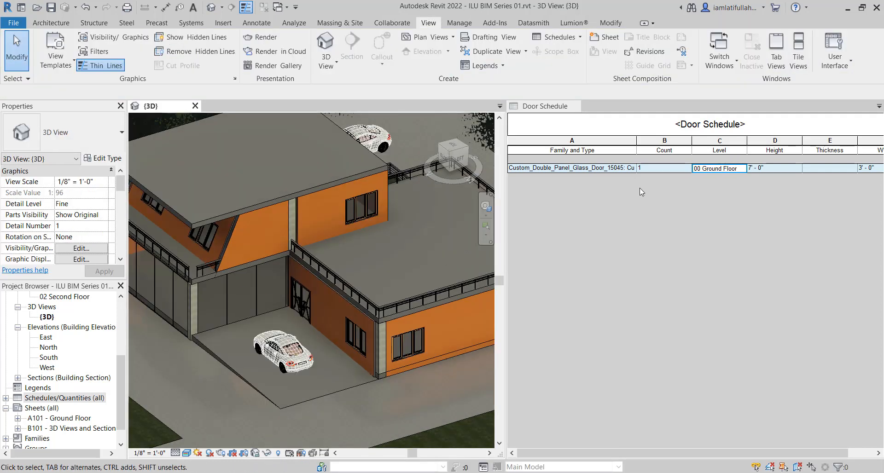
pyautogui.scroll(-2, 377, 255)
pyautogui.moveTo(331, 290); pyautogui.dragTo(295, 319, button='middle')
pyautogui.scroll(1, 306, 349)
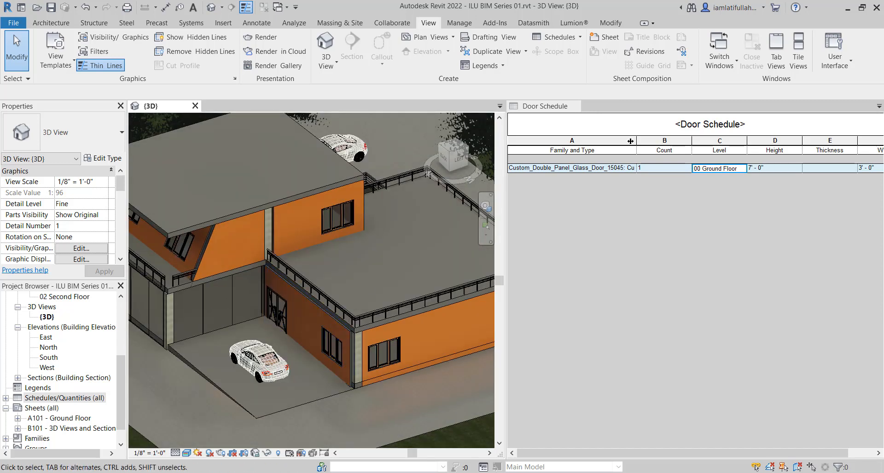
pyautogui.click(579, 166)
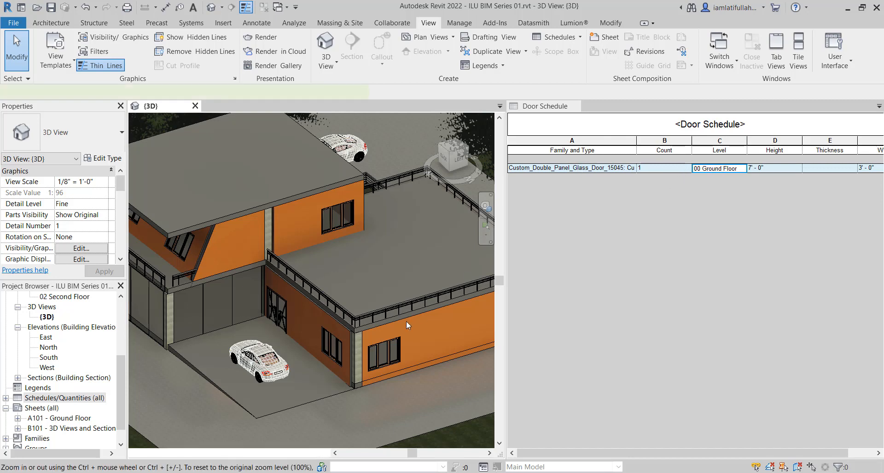
pyautogui.scroll(-3, 385, 319)
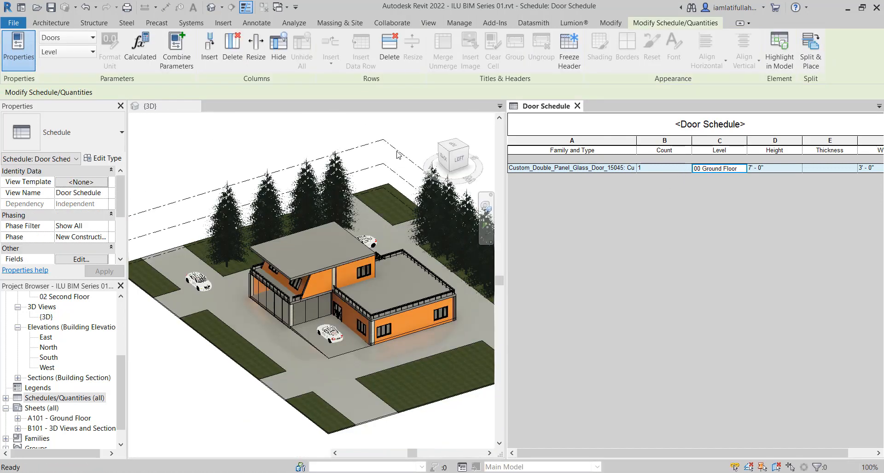
# Place a Single-Flush 36" x 84" door on the first-floor wall facing the roof terrace, about 5' 6" from the corner near the window
pyautogui.click(371, 273)
pyautogui.keyDown('shift'); pyautogui.moveTo(370, 273); pyautogui.dragTo(277, 297, button='middle'); pyautogui.keyUp('shift')
pyautogui.scroll(6, 419, 290)
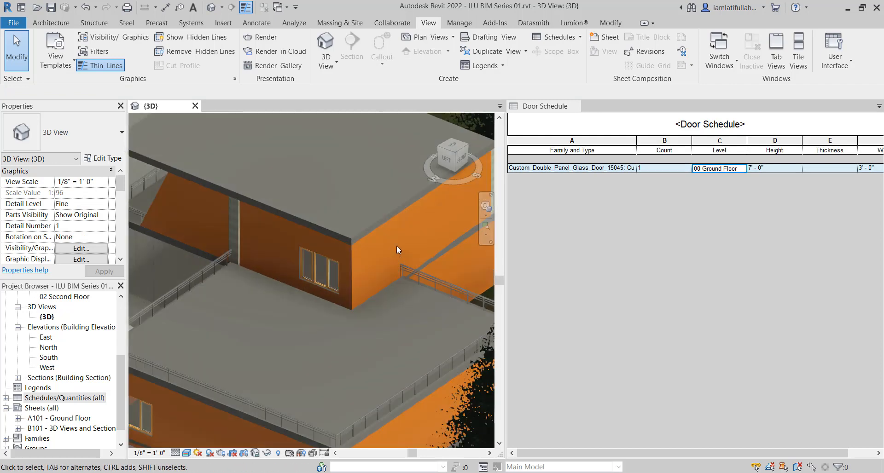
pyautogui.scroll(2, 396, 245)
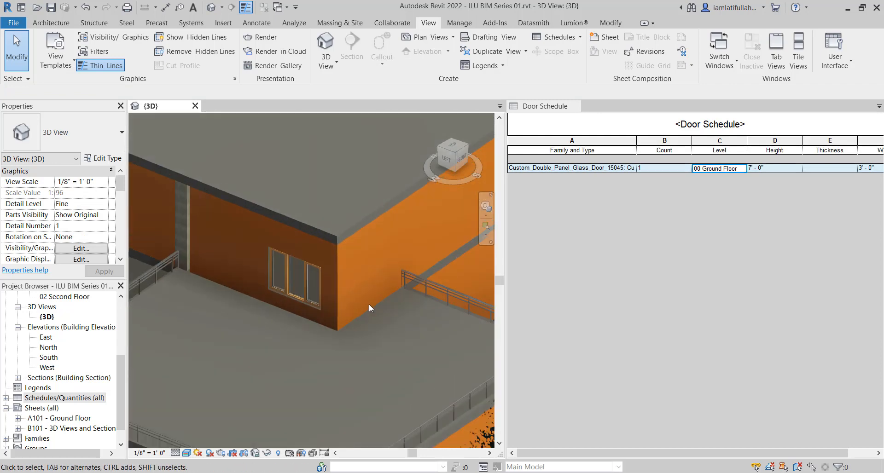
pyautogui.click(48, 23)
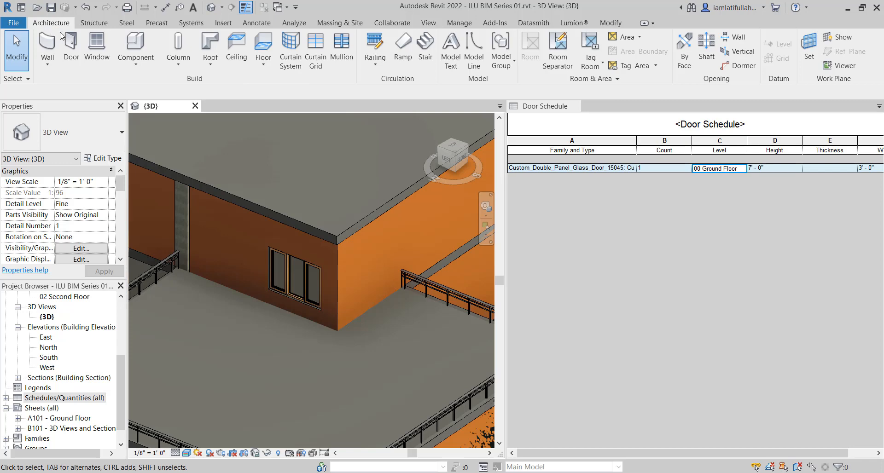
pyautogui.click(70, 46)
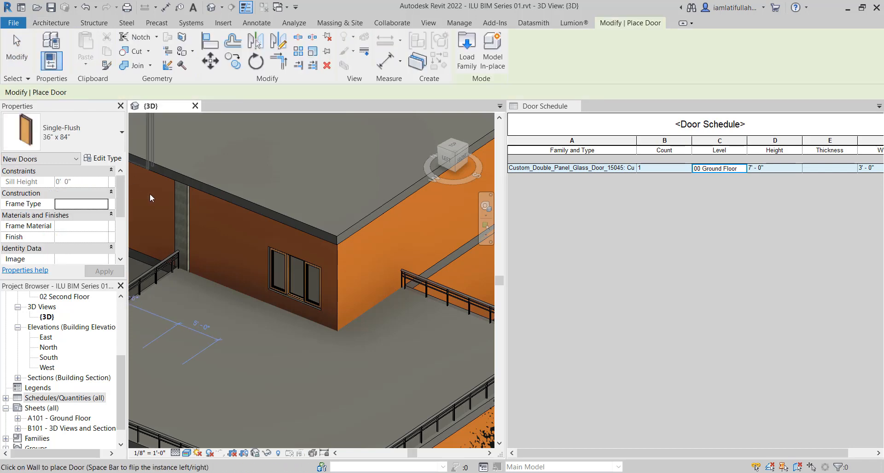
pyautogui.click(150, 198)
pyautogui.click(95, 133)
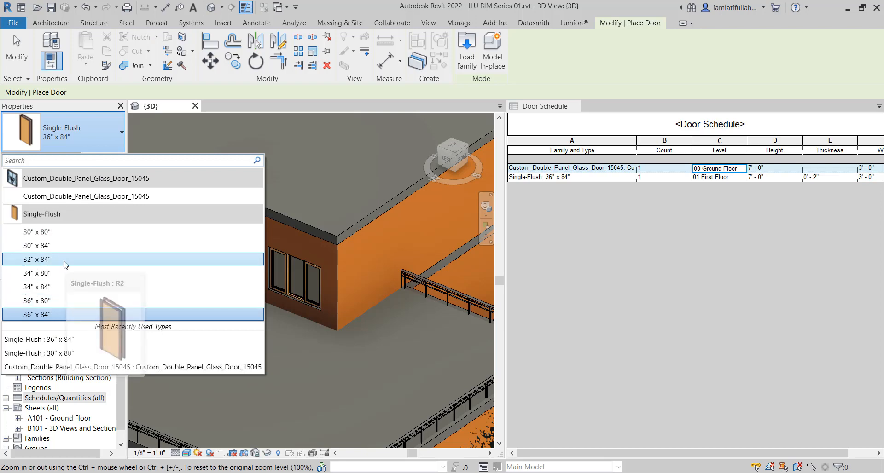
pyautogui.click(92, 316)
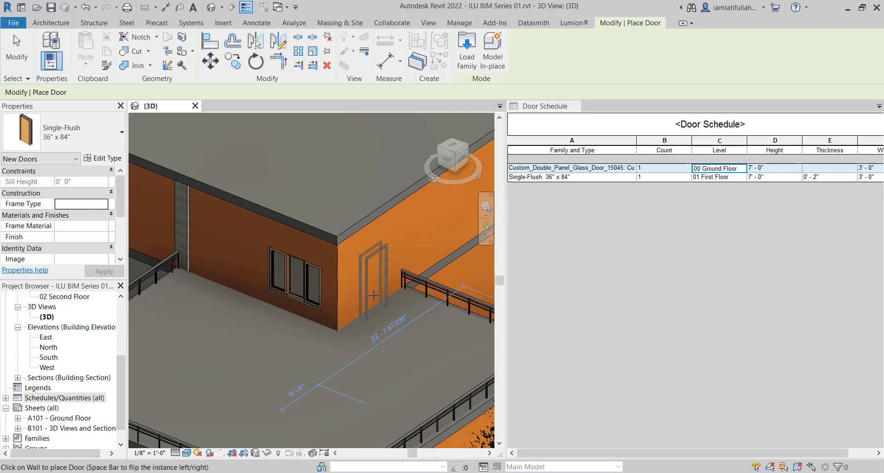
pyautogui.scroll(1, 373, 295)
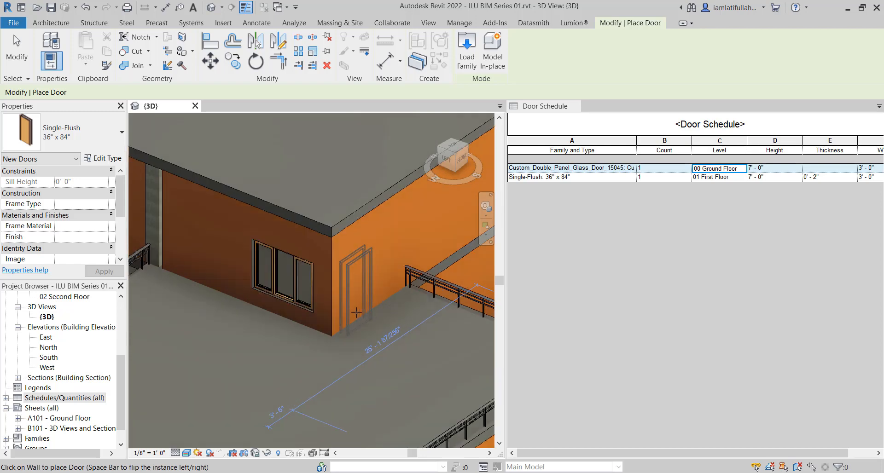
pyautogui.scroll(-2, 330, 317)
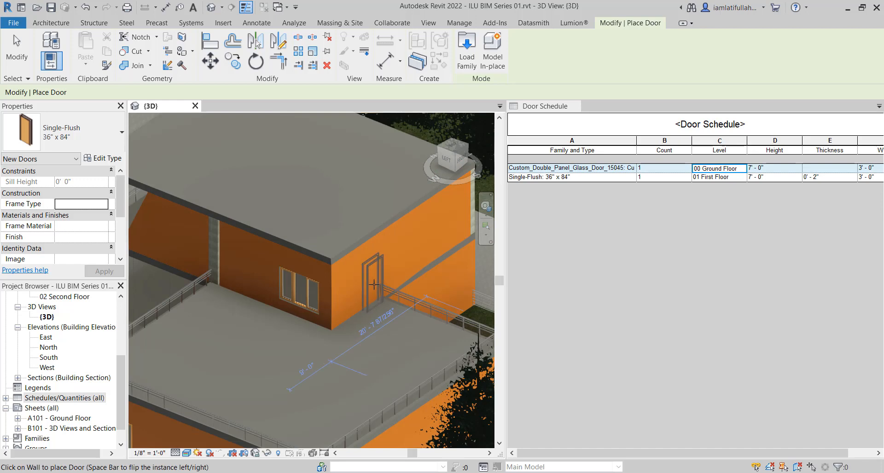
pyautogui.scroll(2, 364, 294)
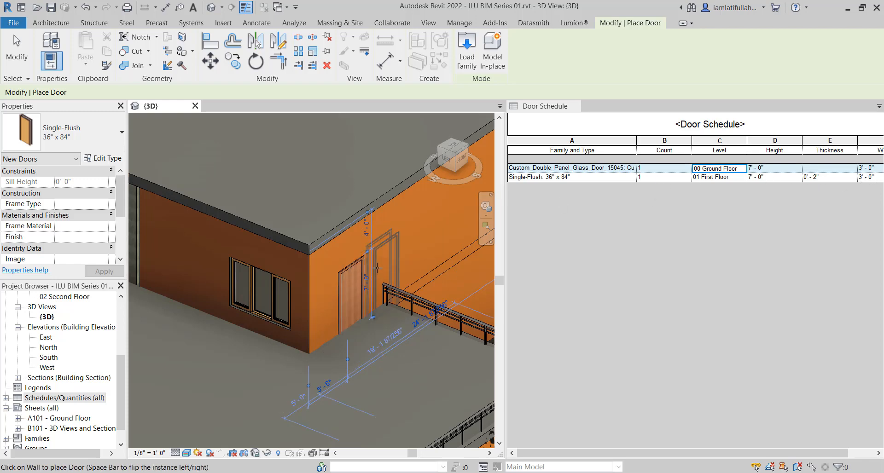
pyautogui.click(358, 305)
pyautogui.hotkey('ctrl', 'z')
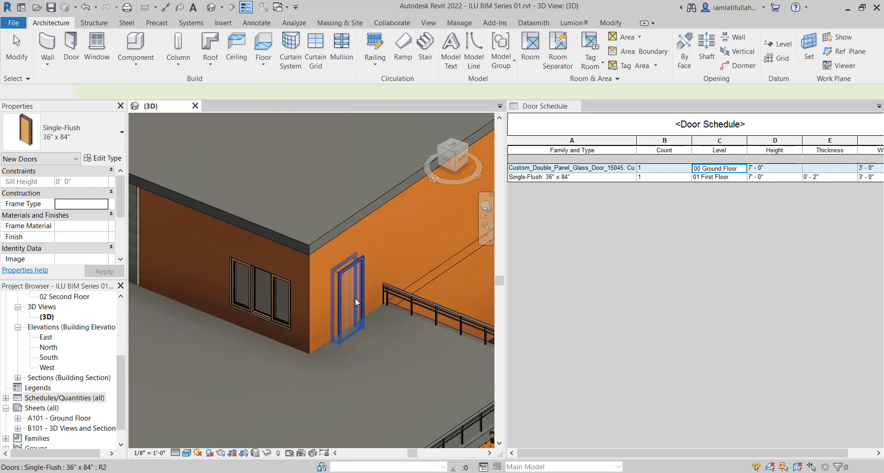
# Set the Thickness of the first-floor door's Single-Flush 36" x 84" type to 0' 1"
pyautogui.click(361, 297)
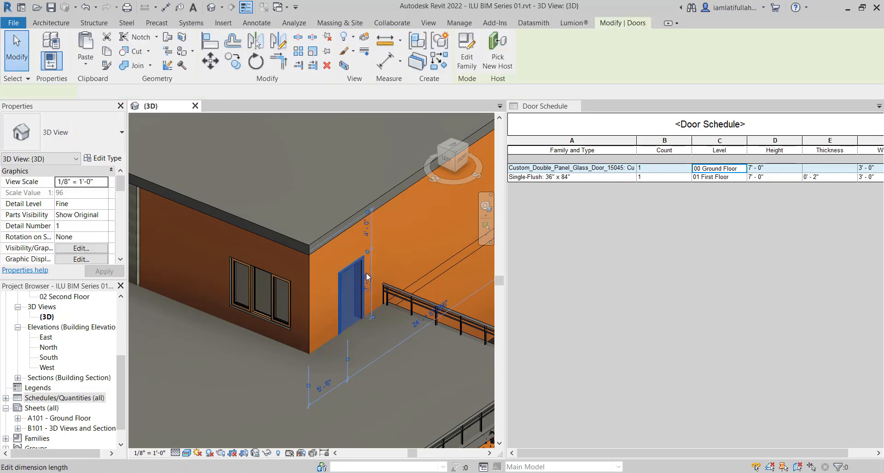
pyautogui.click(351, 294)
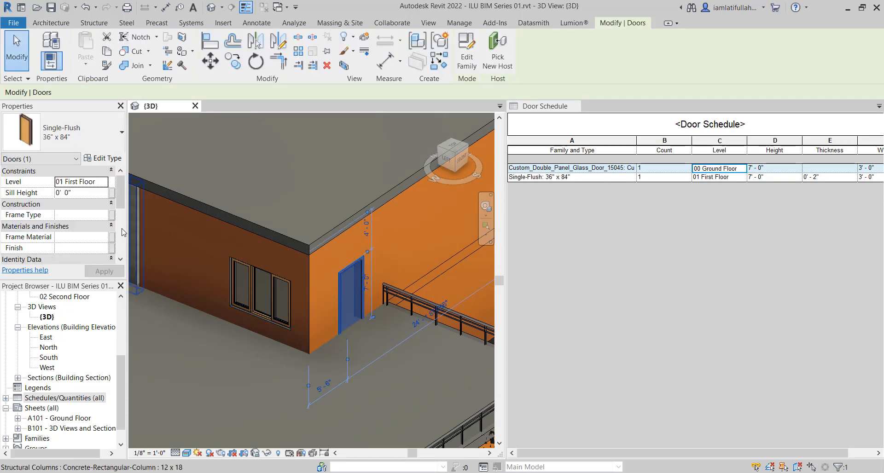
pyautogui.scroll(-5, 104, 233)
pyautogui.scroll(-2, 105, 233)
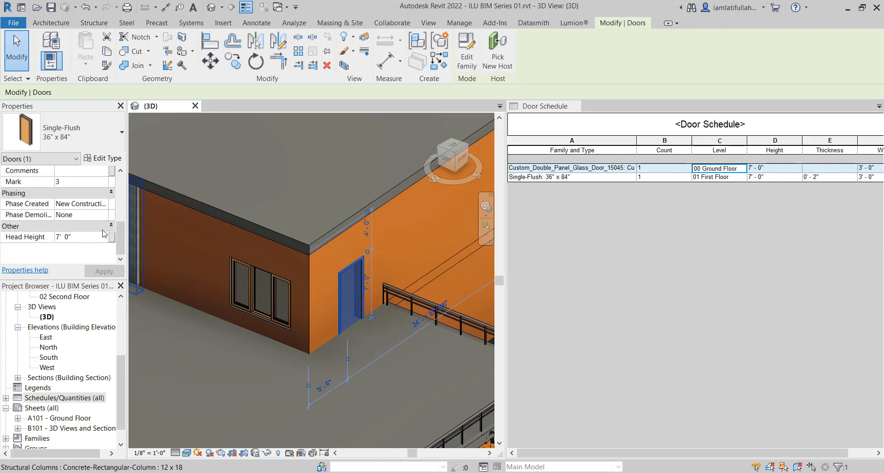
pyautogui.click(102, 158)
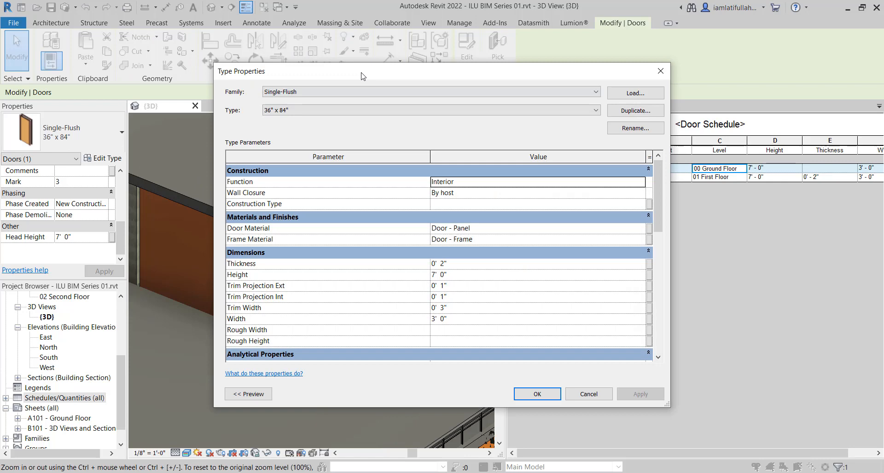
pyautogui.moveTo(361, 75); pyautogui.dragTo(255, 83)
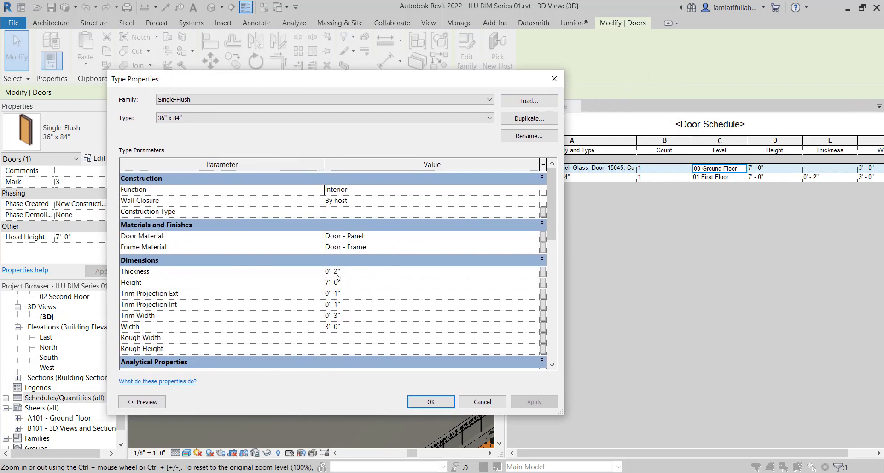
pyautogui.click(336, 272)
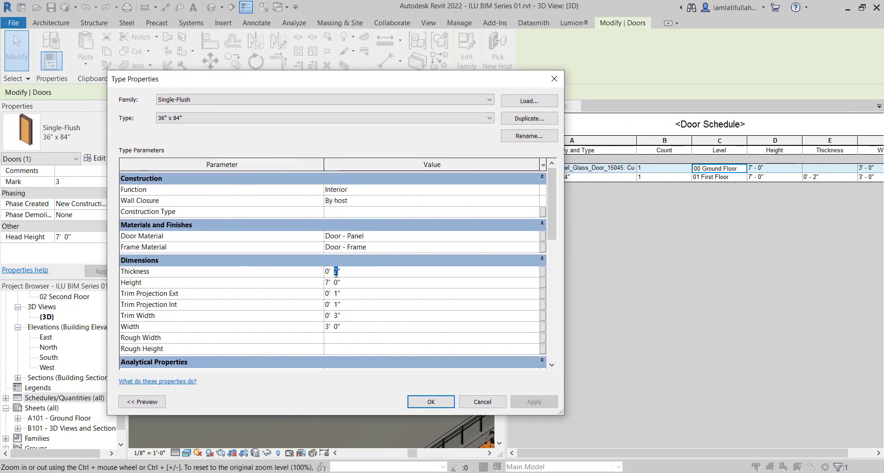
pyautogui.write('1')
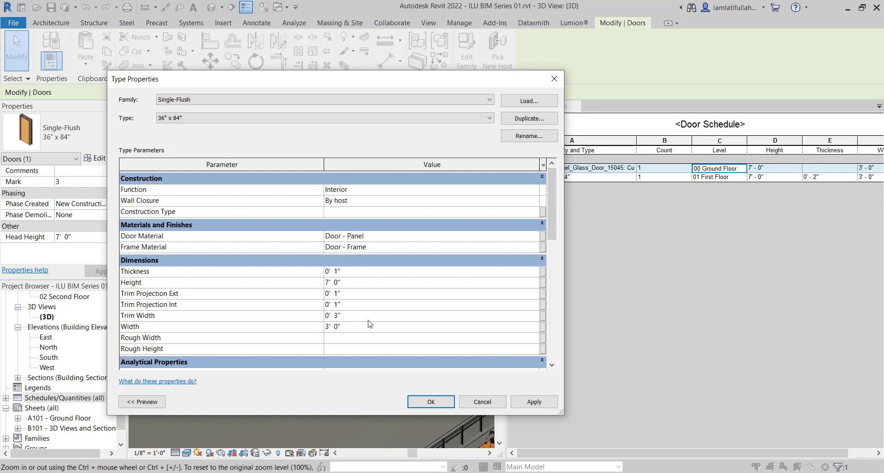
pyautogui.click(415, 404)
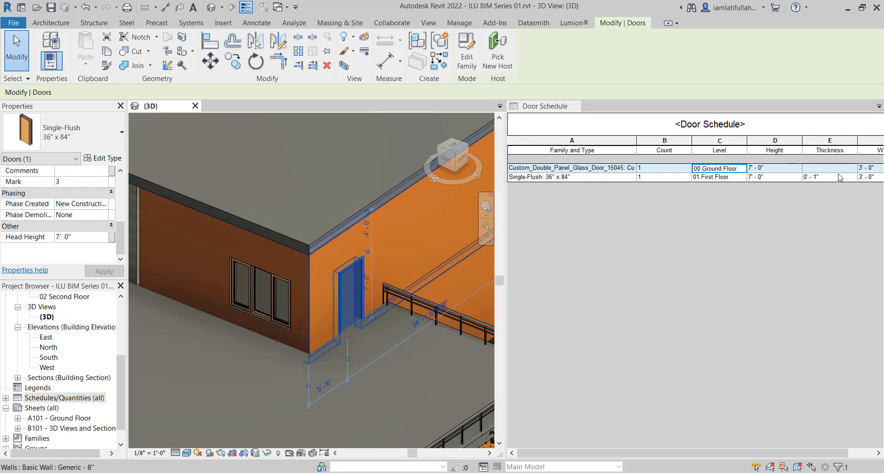
pyautogui.press('Escape')
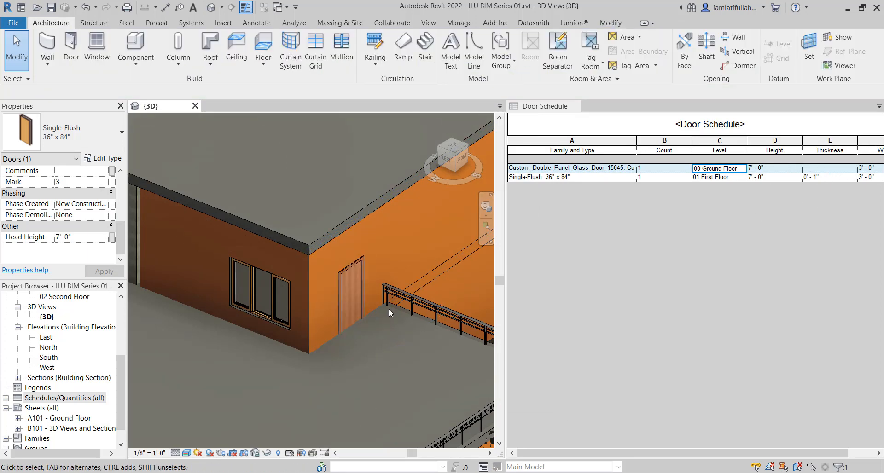
# Compare the ground-floor glass entrance door and the first-floor single-flush door in the 3D view with their rows in the door schedule
pyautogui.scroll(-5, 389, 308)
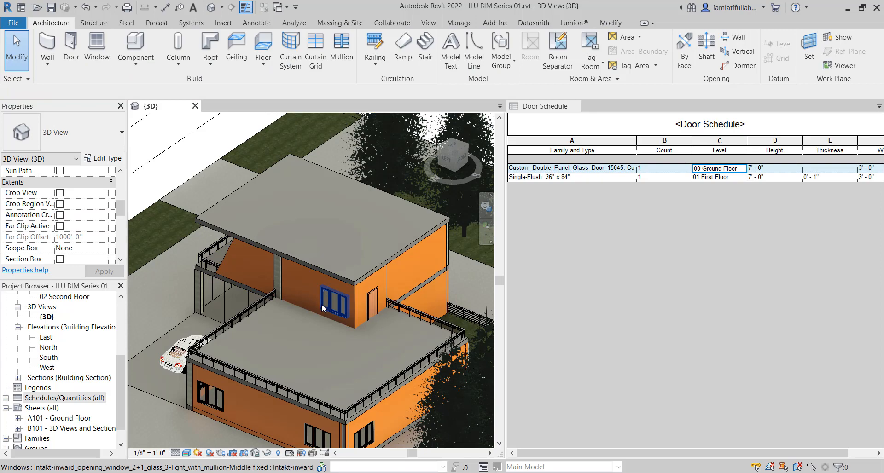
pyautogui.keyDown('shift'); pyautogui.moveTo(322, 307); pyautogui.dragTo(365, 285, button='middle'); pyautogui.keyUp('shift')
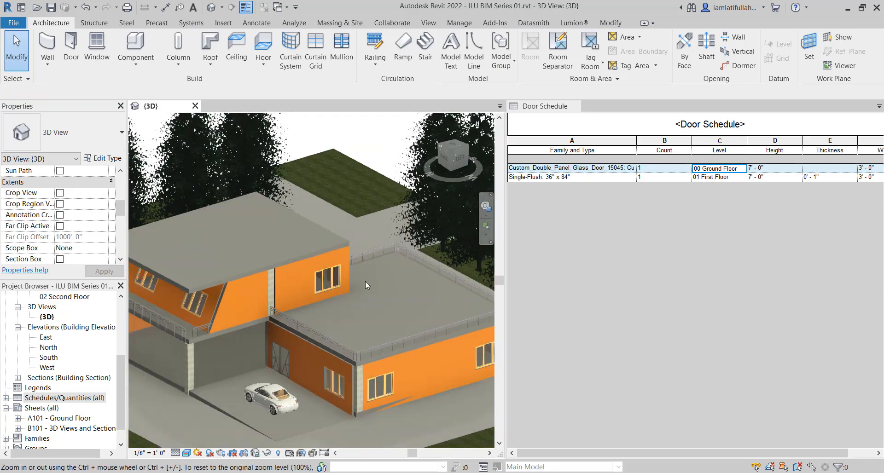
pyautogui.scroll(-5, 365, 280)
pyautogui.scroll(5, 383, 333)
pyautogui.moveTo(371, 314)
pyautogui.mouseDown(button='middle')
pyautogui.moveTo(364, 299)
pyautogui.moveTo(382, 300)
pyautogui.mouseUp(button='middle')
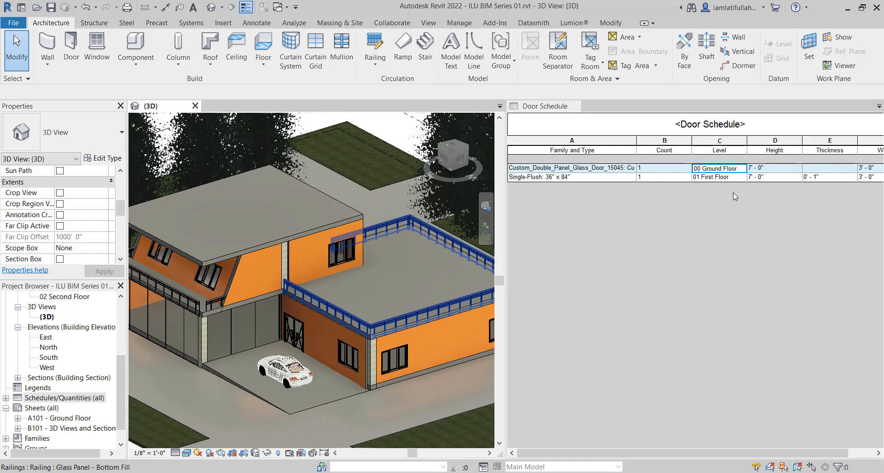
pyautogui.click(658, 216)
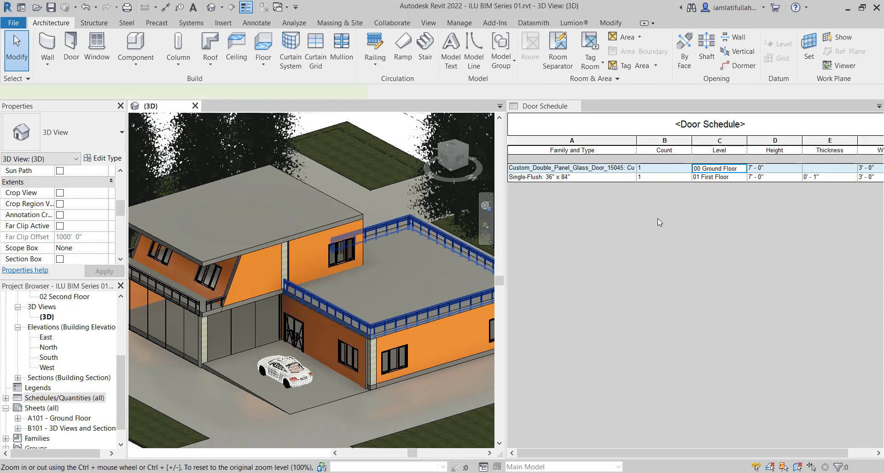
pyautogui.click(355, 153)
pyautogui.moveTo(343, 231); pyautogui.dragTo(320, 235, button='middle')
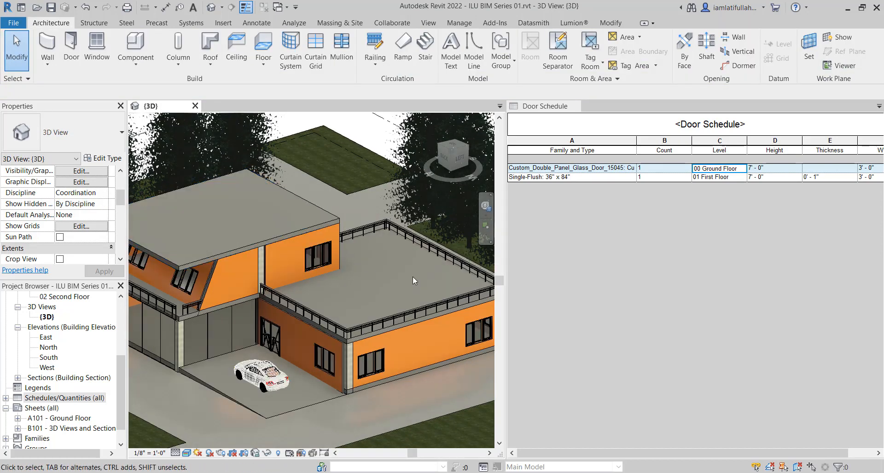
pyautogui.moveTo(429, 285)
pyautogui.mouseDown(button='middle')
pyautogui.moveTo(436, 283)
pyautogui.moveTo(416, 284)
pyautogui.moveTo(424, 276)
pyautogui.mouseUp(button='middle')
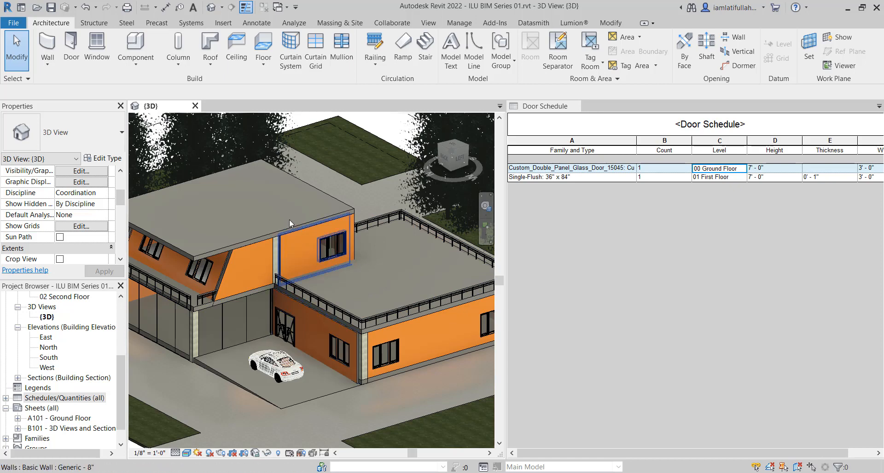
pyautogui.keyDown('shift'); pyautogui.moveTo(346, 225); pyautogui.dragTo(410, 246, button='middle'); pyautogui.keyUp('shift')
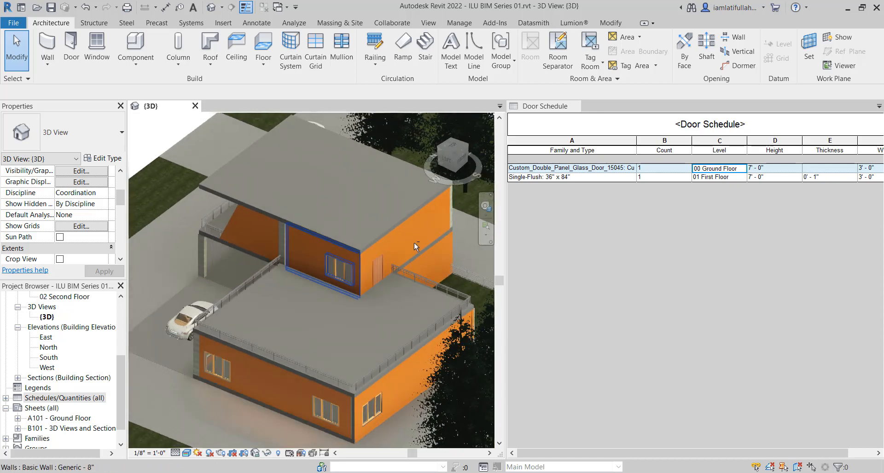
pyautogui.scroll(3, 441, 256)
pyautogui.scroll(3, 405, 267)
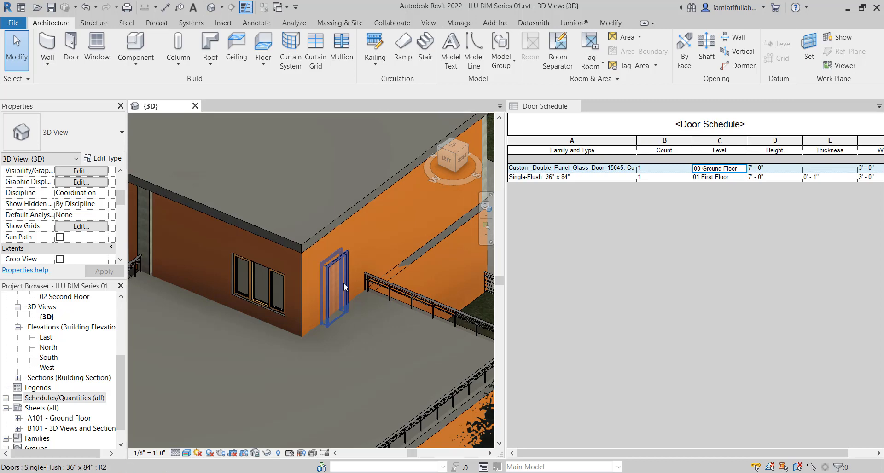
pyautogui.click(631, 199)
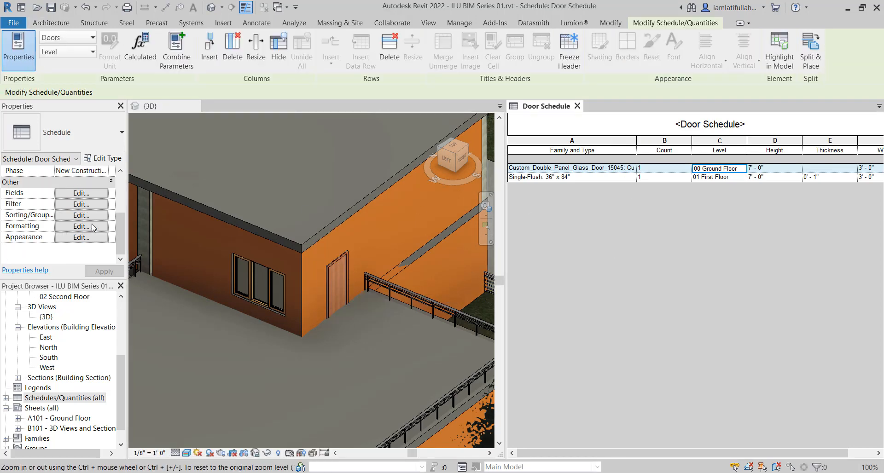
# Open the door schedule's field settings and move the dialog clear of the schedule table
pyautogui.click(78, 195)
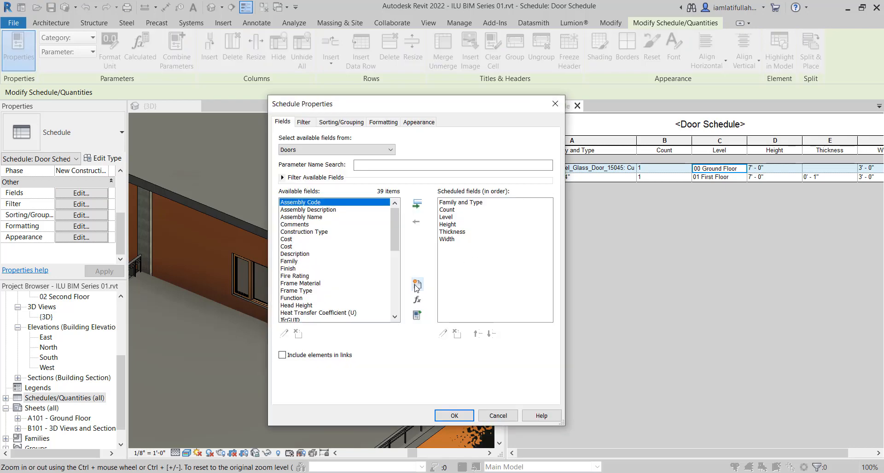
pyautogui.moveTo(399, 105); pyautogui.dragTo(294, 97)
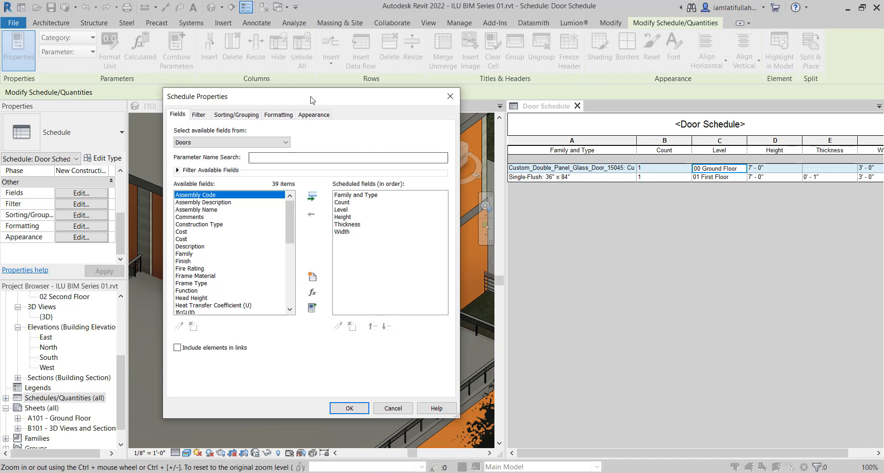
pyautogui.moveTo(310, 97); pyautogui.dragTo(271, 104)
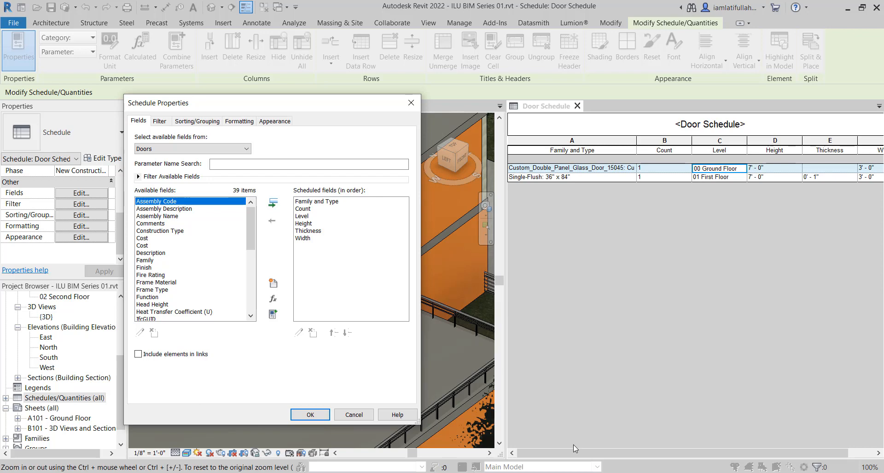
pyautogui.click(568, 455)
pyautogui.moveTo(249, 228)
pyautogui.mouseDown()
pyautogui.moveTo(251, 286)
pyautogui.moveTo(253, 225)
pyautogui.mouseUp()
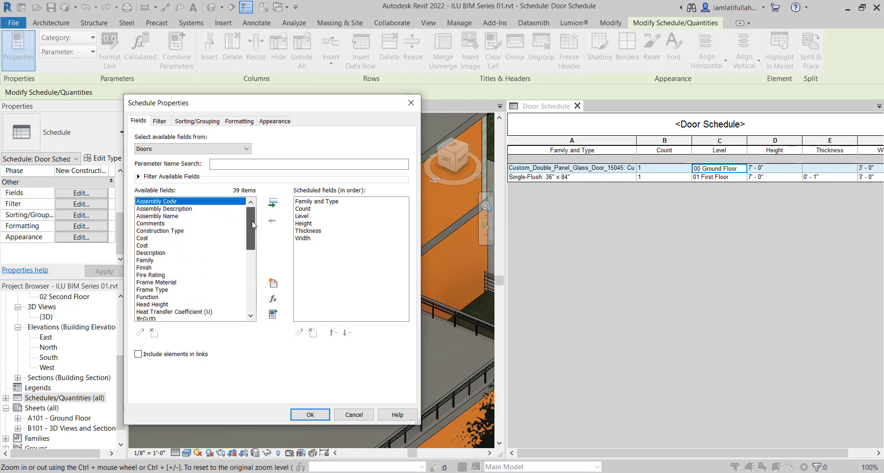
# Create a formula-based calculated value named Area among the door schedule's fields
pyautogui.click(272, 300)
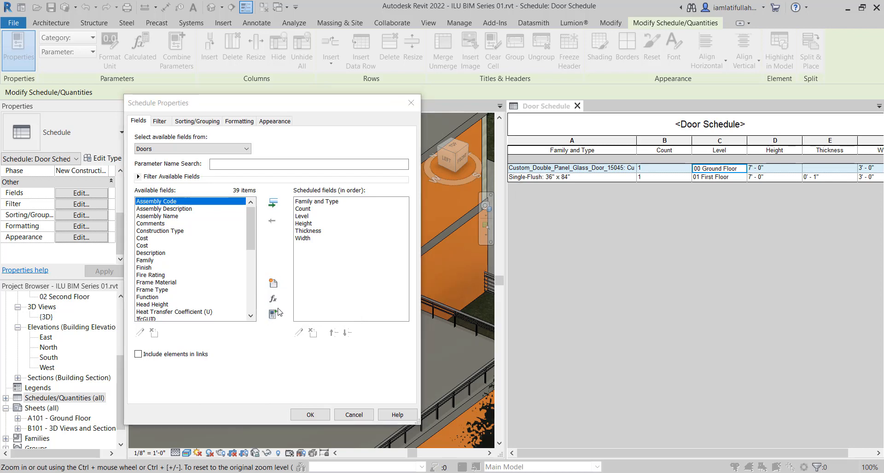
pyautogui.moveTo(546, 186); pyautogui.dragTo(532, 187)
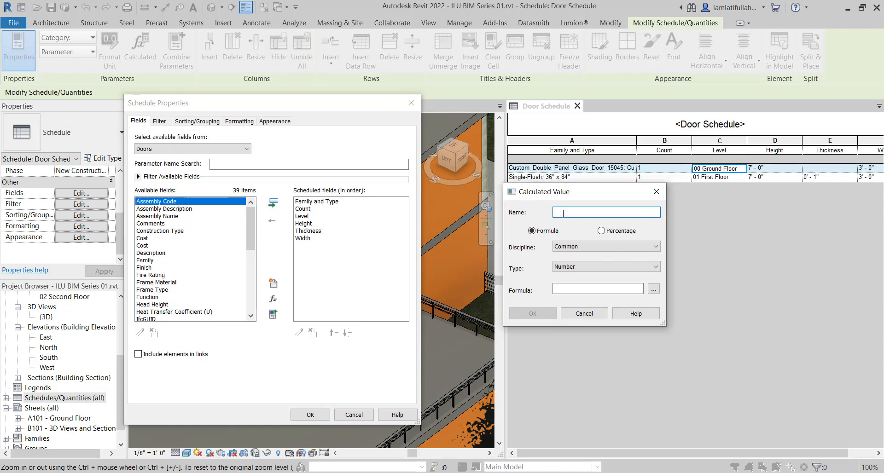
pyautogui.write('are')
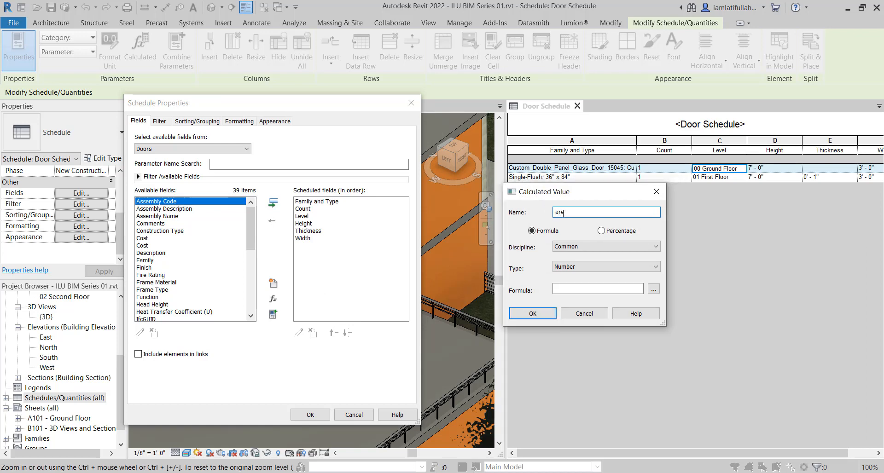
pyautogui.press('BackSpace')
pyautogui.press('BackSpace')
pyautogui.press('BackSpace')
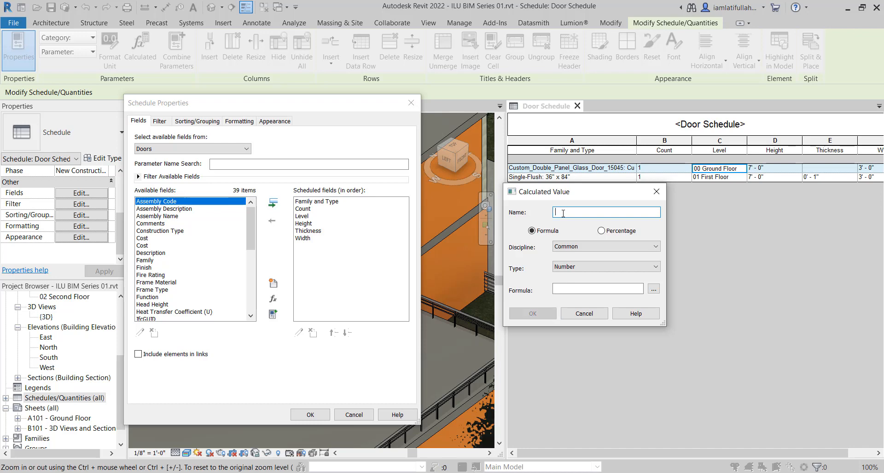
pyautogui.write('Area')
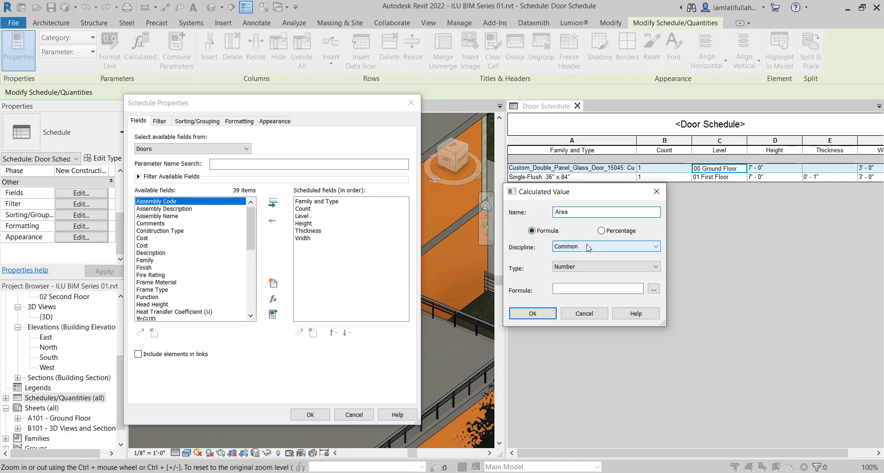
# Keep the Area calculated value's discipline as Common and set its type to Integer
pyautogui.click(601, 247)
pyautogui.click(602, 248)
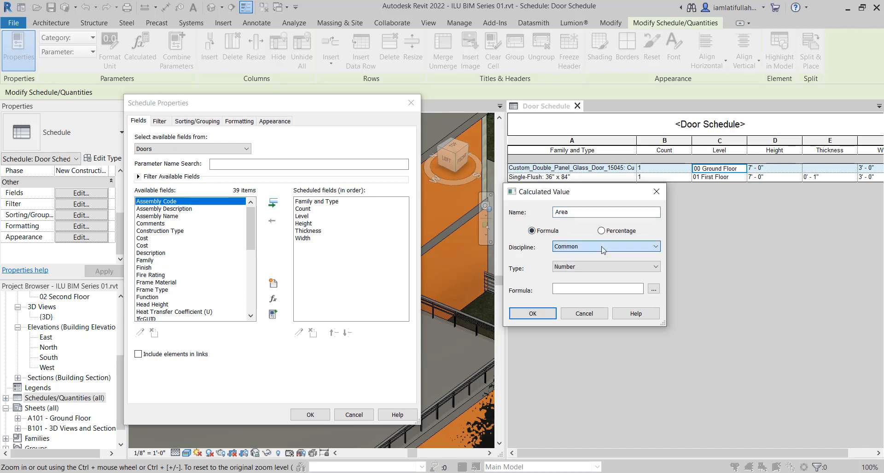
pyautogui.click(580, 267)
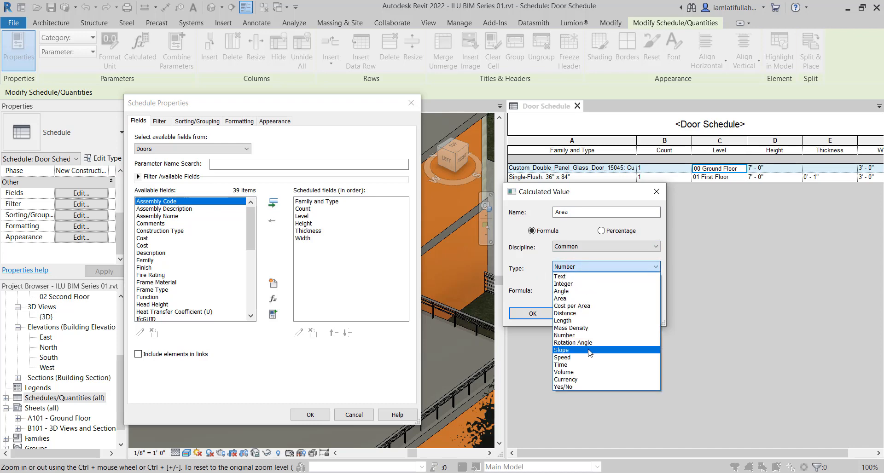
pyautogui.click(570, 285)
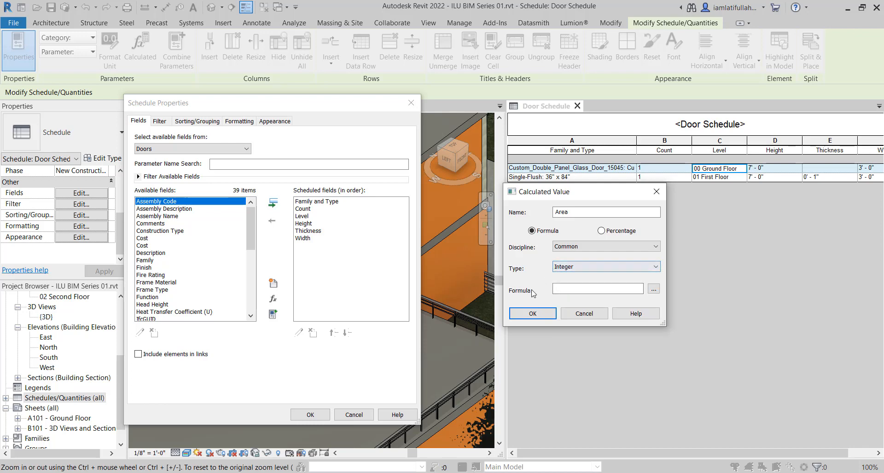
# Build the Area formula as Height*Width from the available schedule fields and try to accept it
pyautogui.click(654, 289)
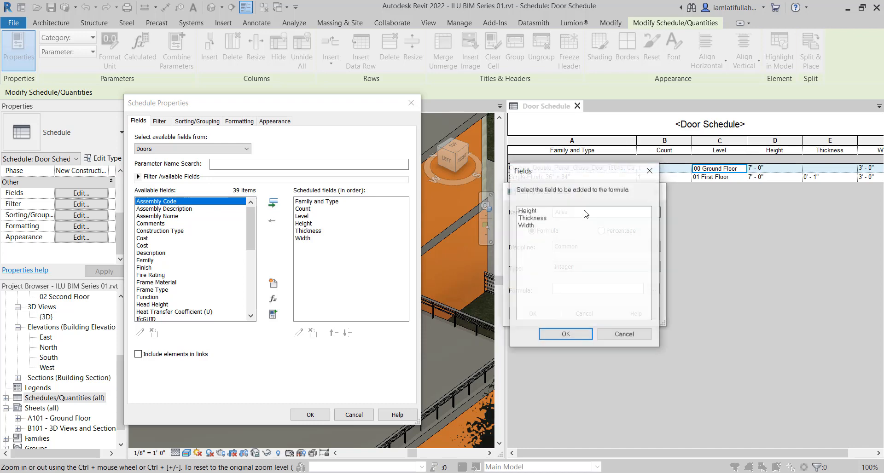
pyautogui.moveTo(543, 183); pyautogui.dragTo(363, 203)
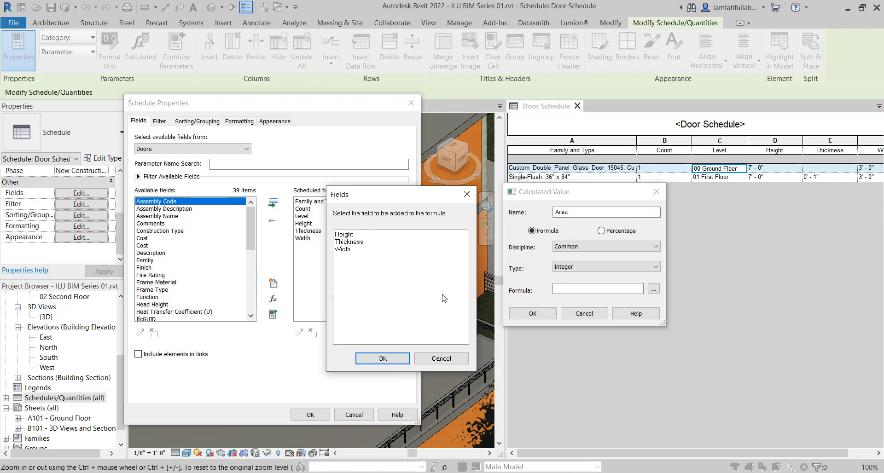
pyautogui.click(352, 237)
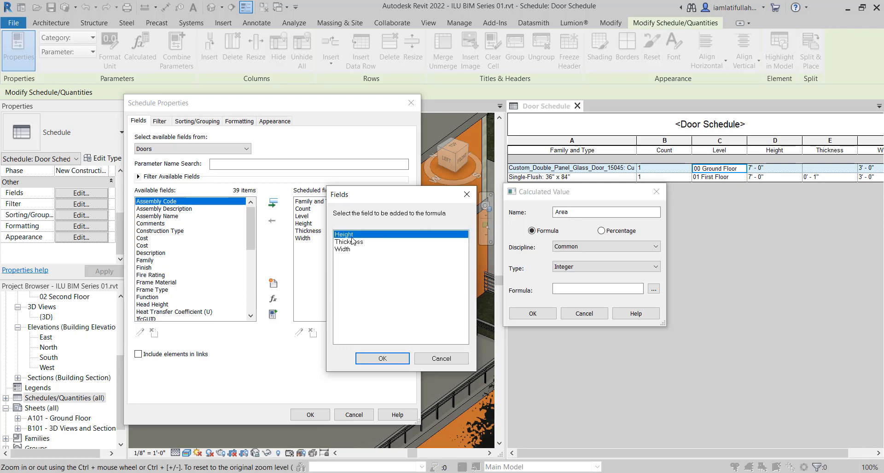
pyautogui.click(370, 358)
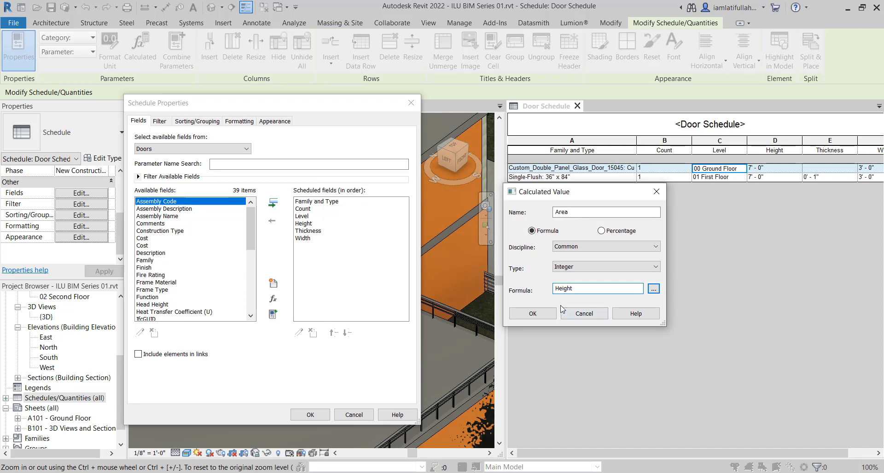
pyautogui.click(653, 290)
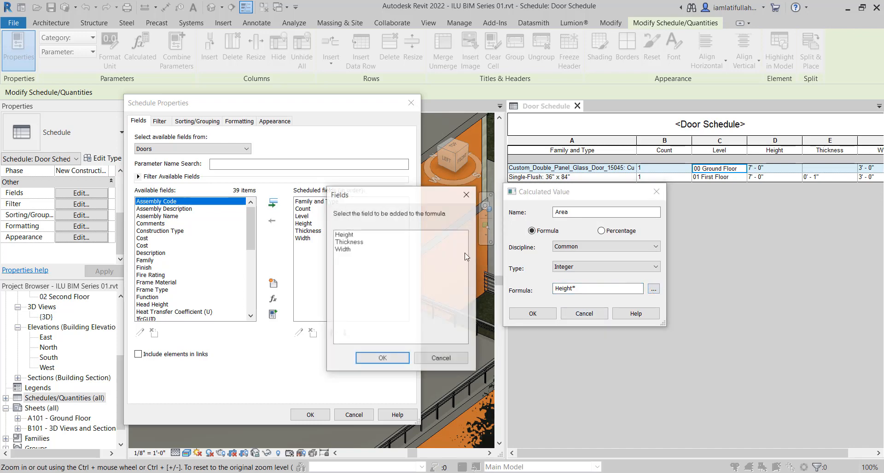
pyautogui.click(343, 249)
pyautogui.click(391, 358)
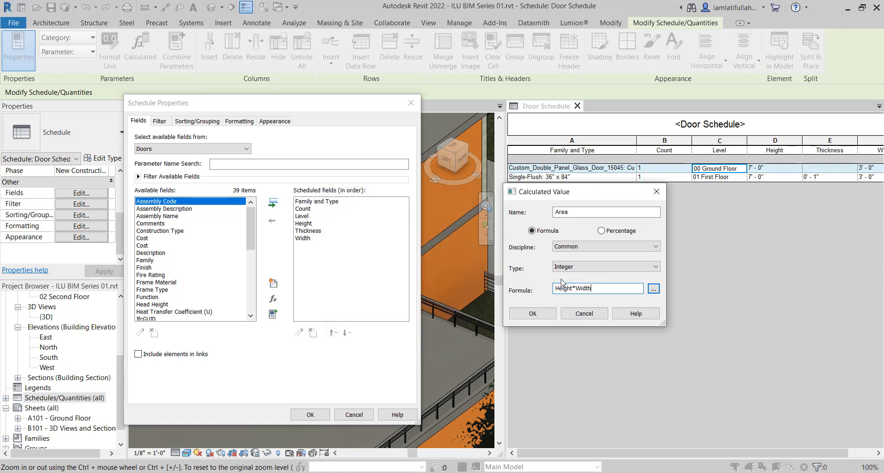
pyautogui.click(545, 314)
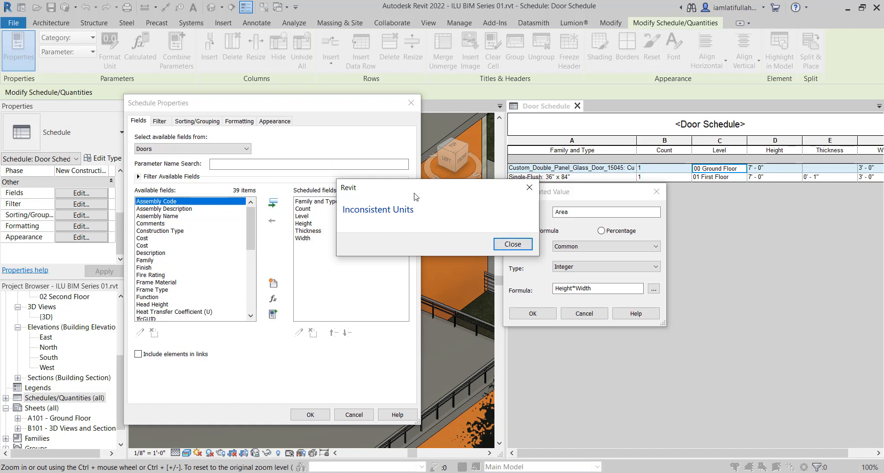
pyautogui.click(502, 245)
# Extend the Area formula to Height*Width/1 and apply the calculated field to the door schedule
pyautogui.click(606, 286)
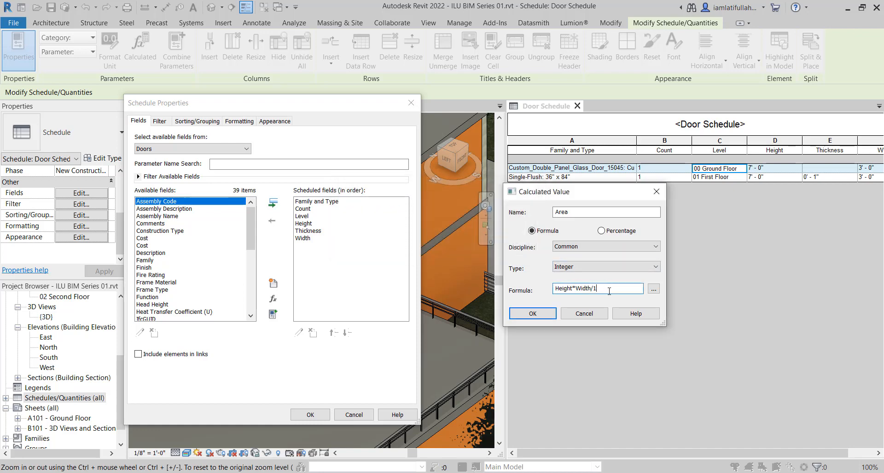
pyautogui.click(535, 315)
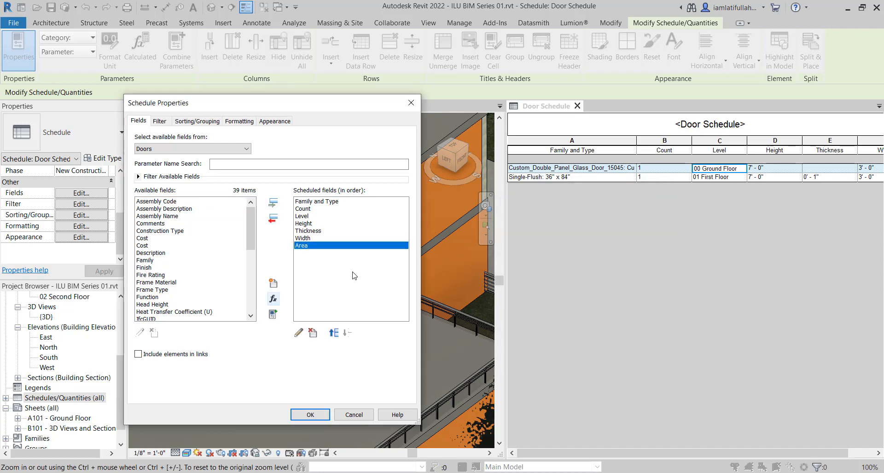
pyautogui.click(310, 414)
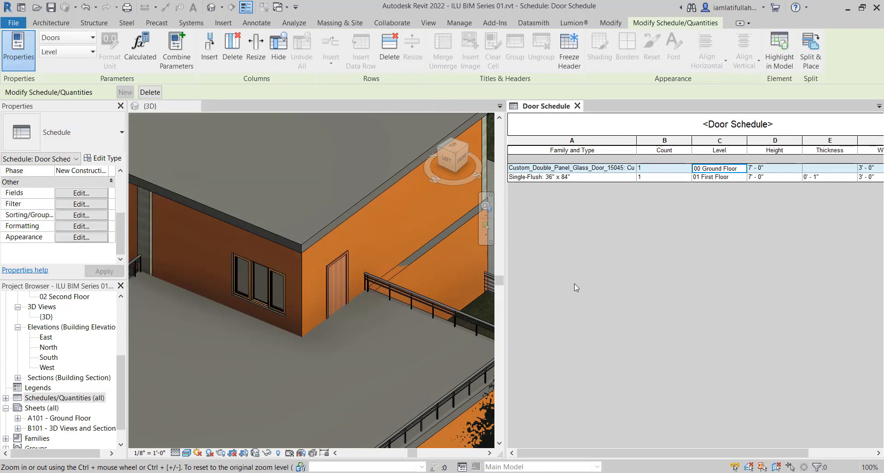
# Widen the door schedule view beside the 3D view until all columns through Area fit
pyautogui.moveTo(507, 282); pyautogui.dragTo(466, 281)
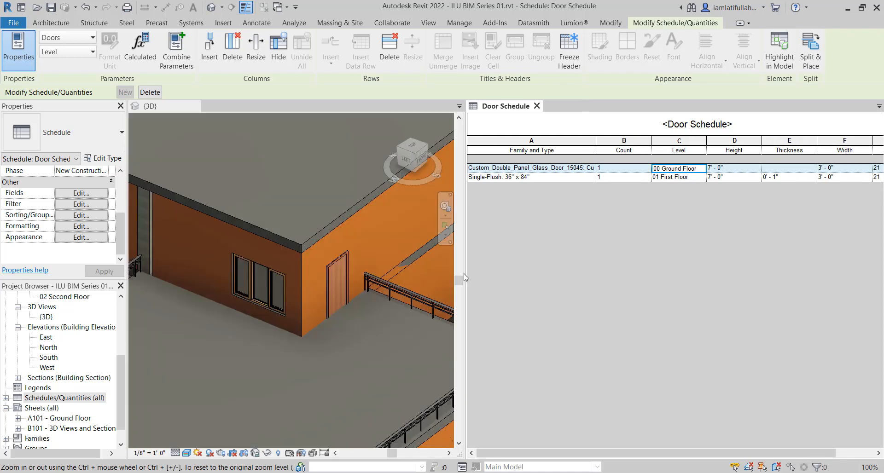
pyautogui.click(464, 277)
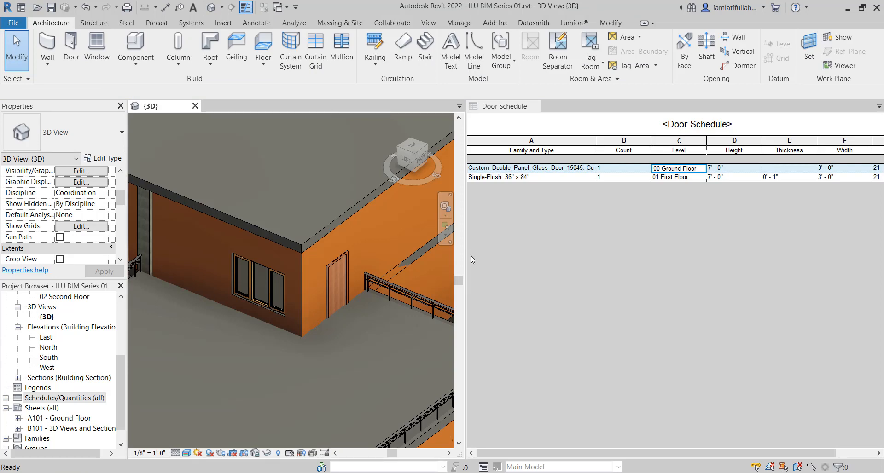
pyautogui.click(426, 254)
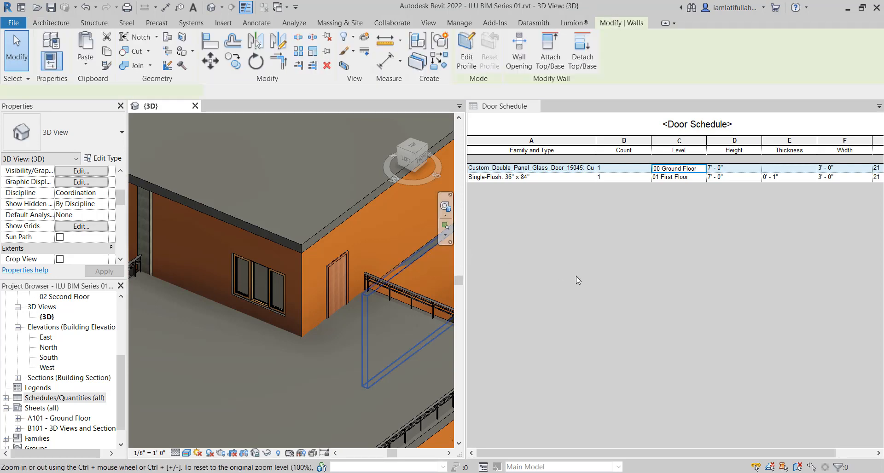
pyautogui.moveTo(598, 452); pyautogui.dragTo(642, 452)
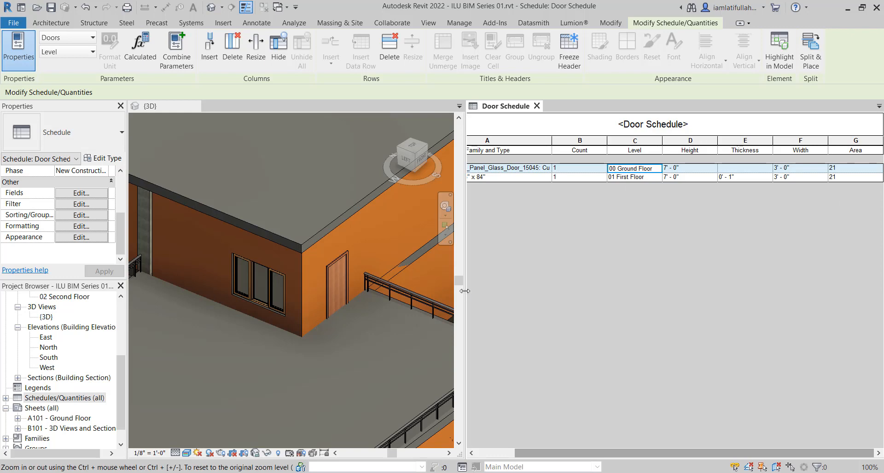
pyautogui.moveTo(464, 295); pyautogui.dragTo(389, 293)
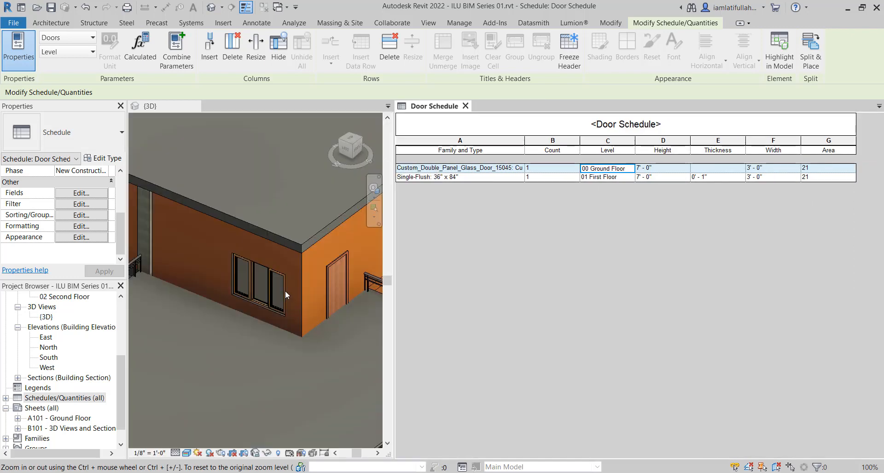
# Set the Height of the first-floor door's Single-Flush 36" x 84" type to 8' 0" and check its door schedule row
pyautogui.click(347, 282)
pyautogui.click(336, 278)
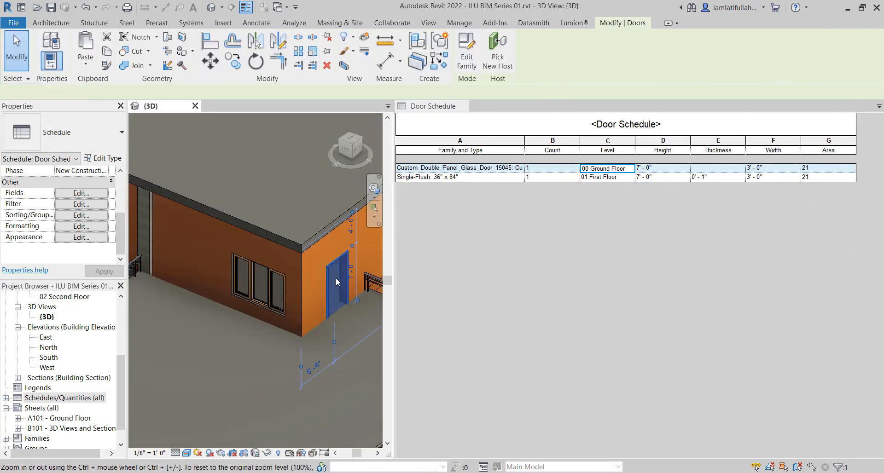
pyautogui.press('Escape')
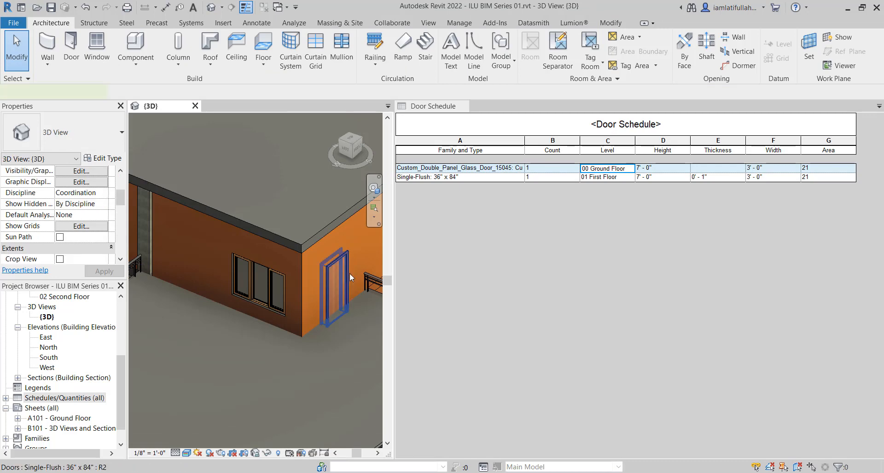
pyautogui.click(347, 274)
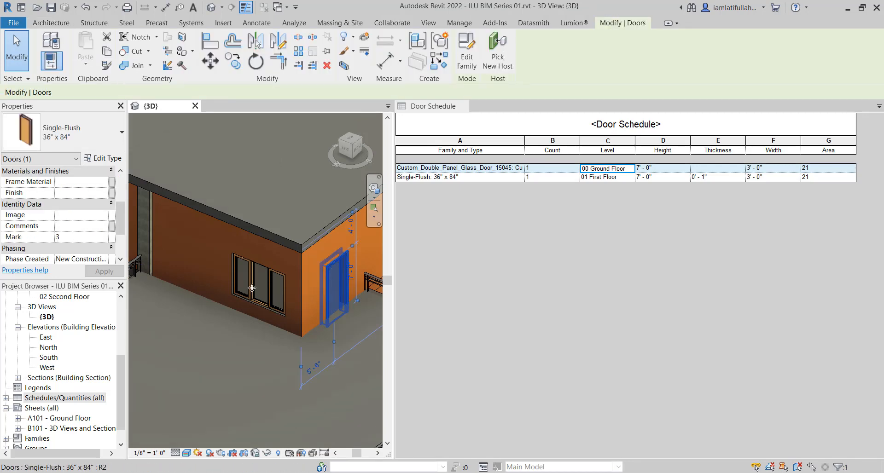
pyautogui.click(115, 163)
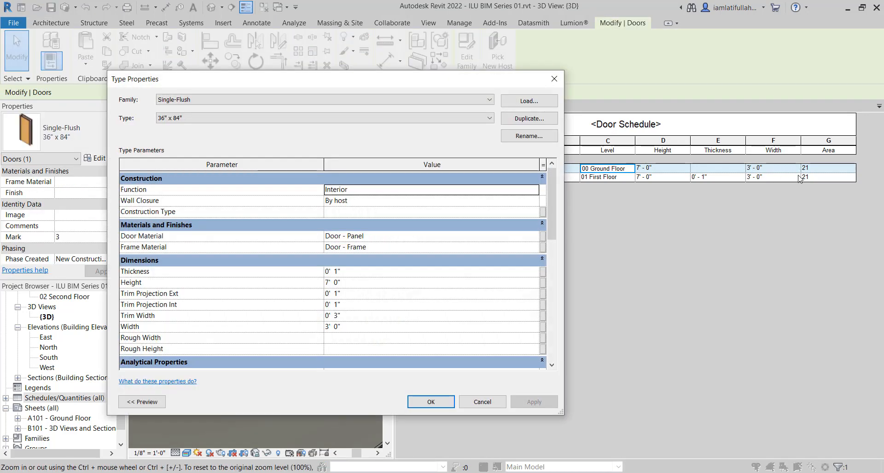
pyautogui.click(326, 282)
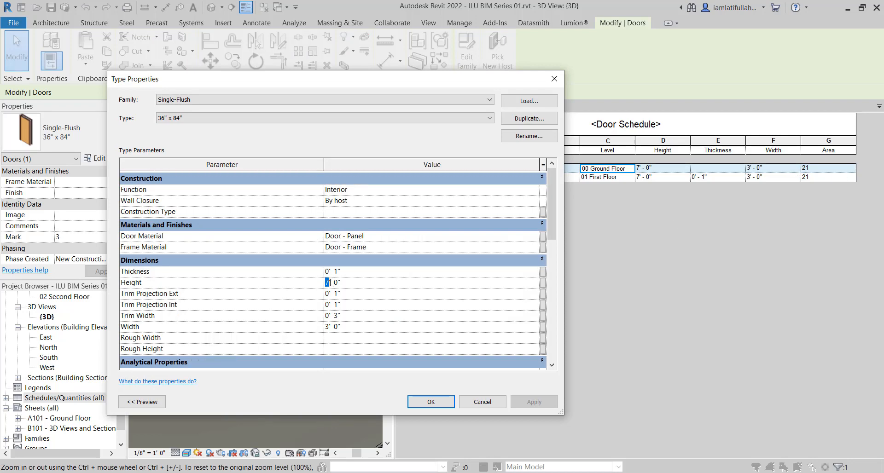
pyautogui.write('8')
pyautogui.click(431, 401)
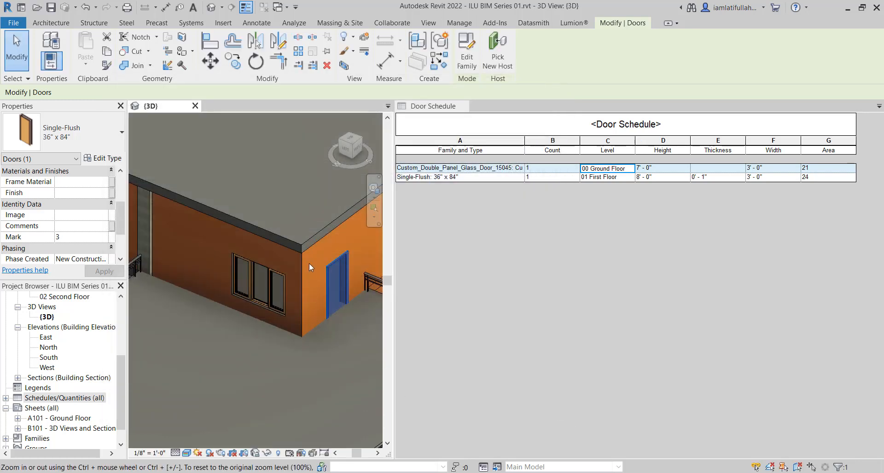
pyautogui.click(340, 279)
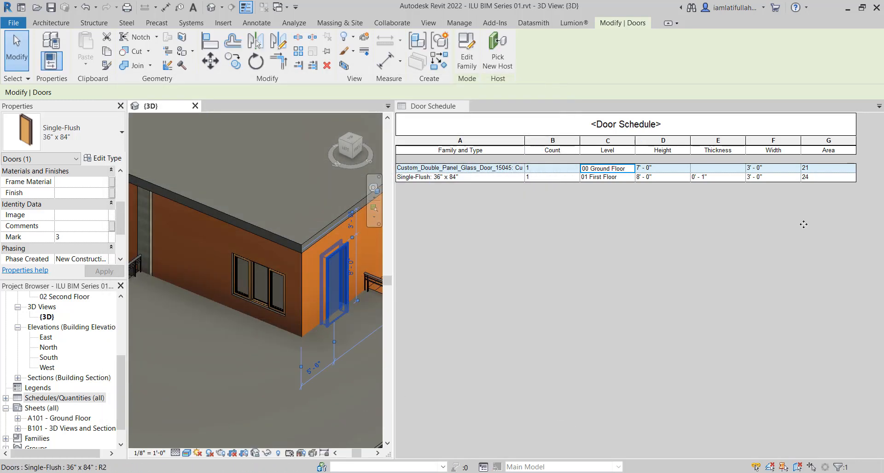
pyautogui.click(810, 180)
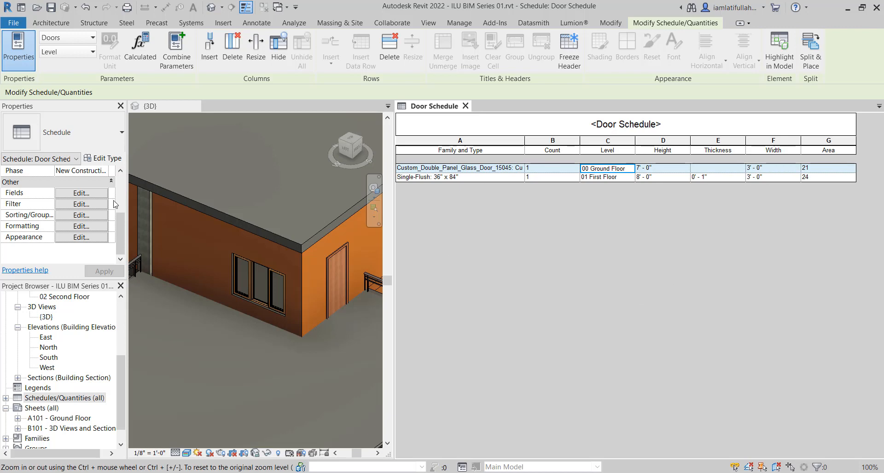
# Start a new project parameter named Code for the door schedule, defined as an instance parameter
pyautogui.click(90, 197)
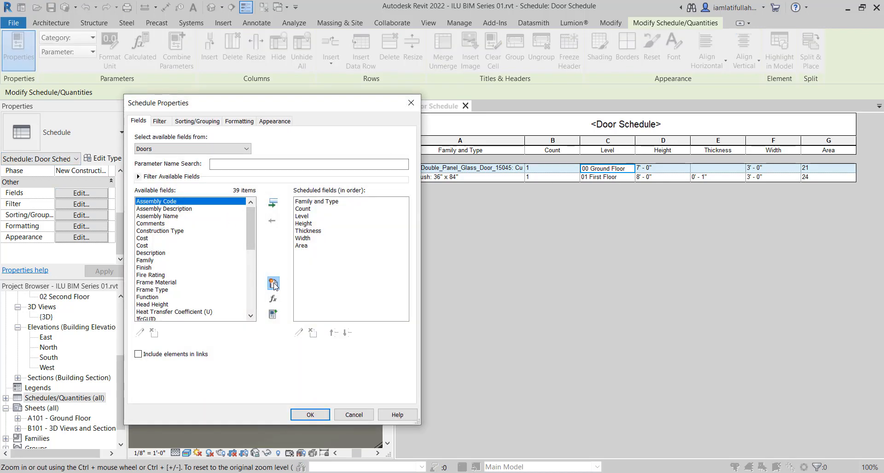
pyautogui.click(273, 284)
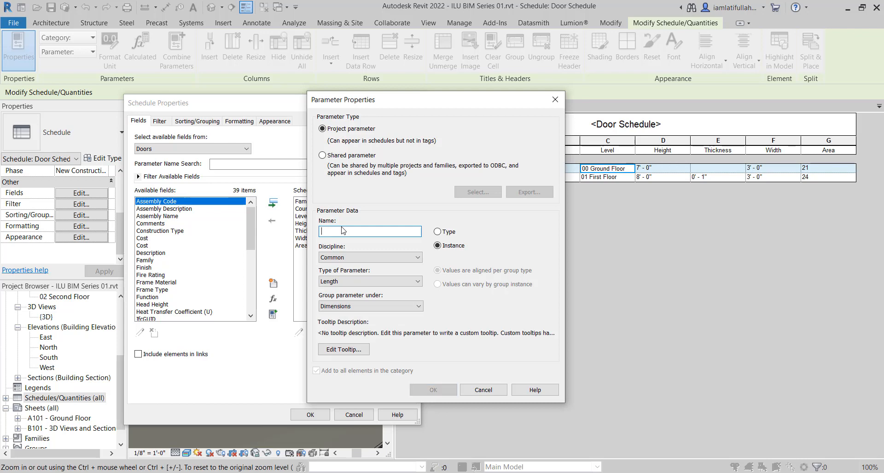
pyautogui.write('Code')
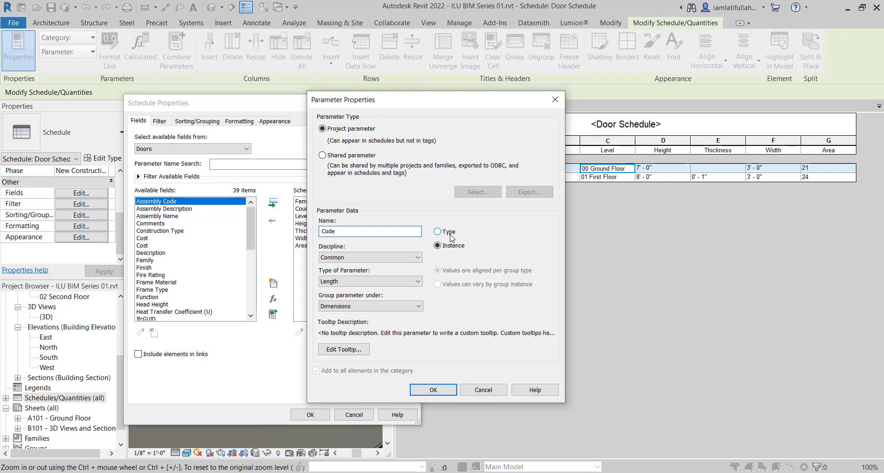
pyautogui.click(451, 248)
pyautogui.click(331, 258)
pyautogui.click(331, 262)
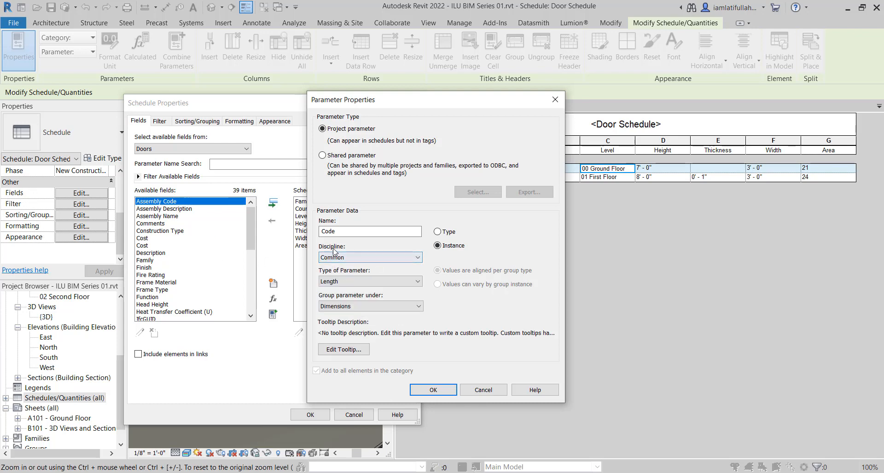
# Set the Code parameter's type to Text, group it under Other, and add it to the door schedule
pyautogui.click(350, 281)
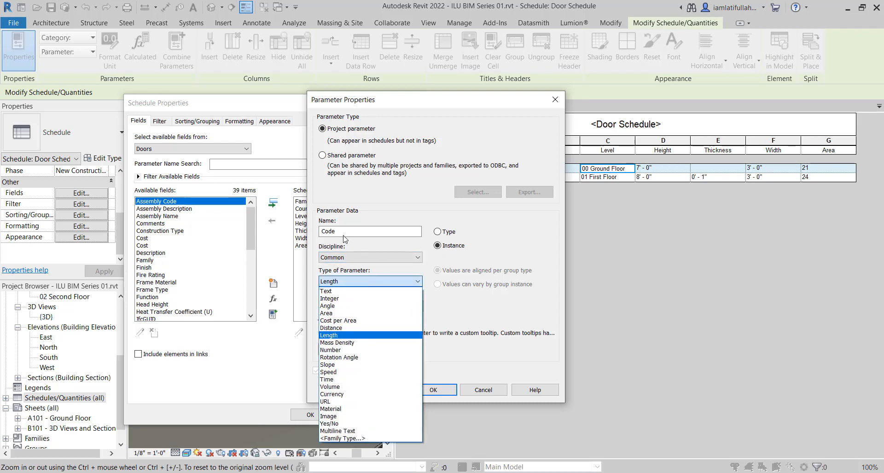
pyautogui.click(347, 298)
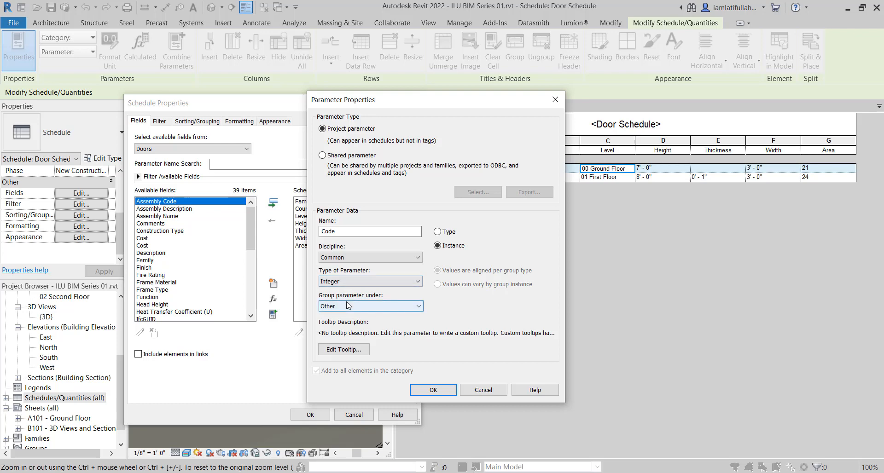
pyautogui.click(358, 281)
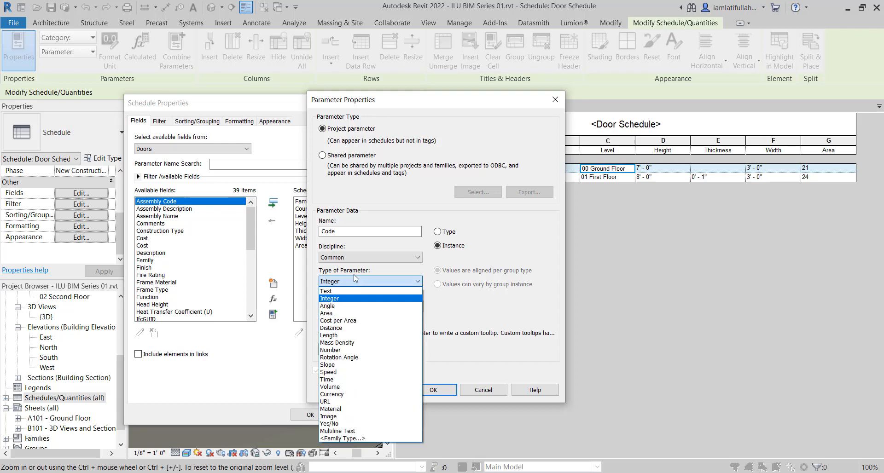
pyautogui.click(346, 289)
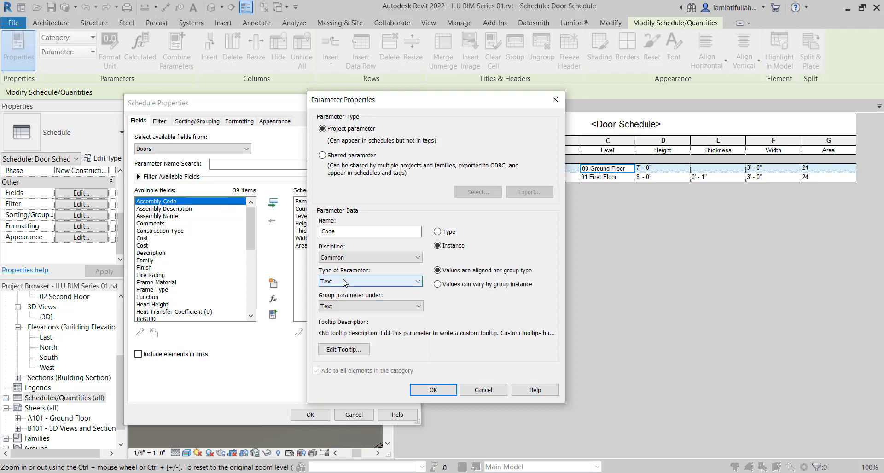
pyautogui.click(382, 310)
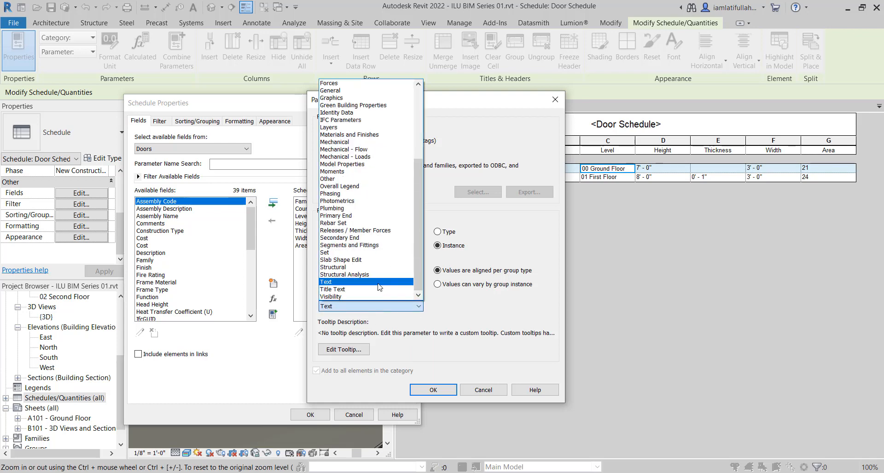
pyautogui.click(330, 178)
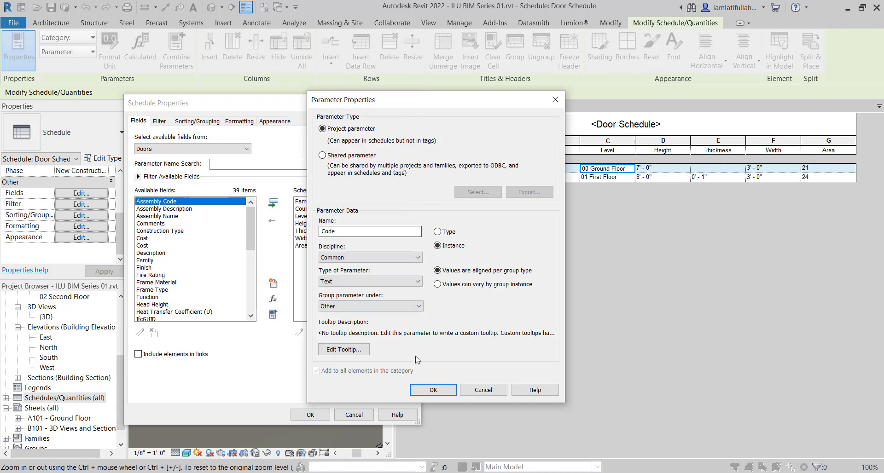
pyautogui.click(433, 389)
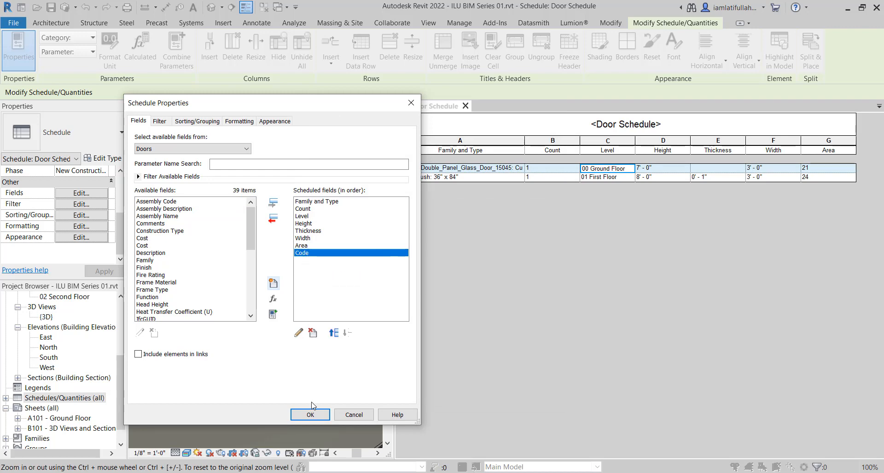
pyautogui.click(311, 414)
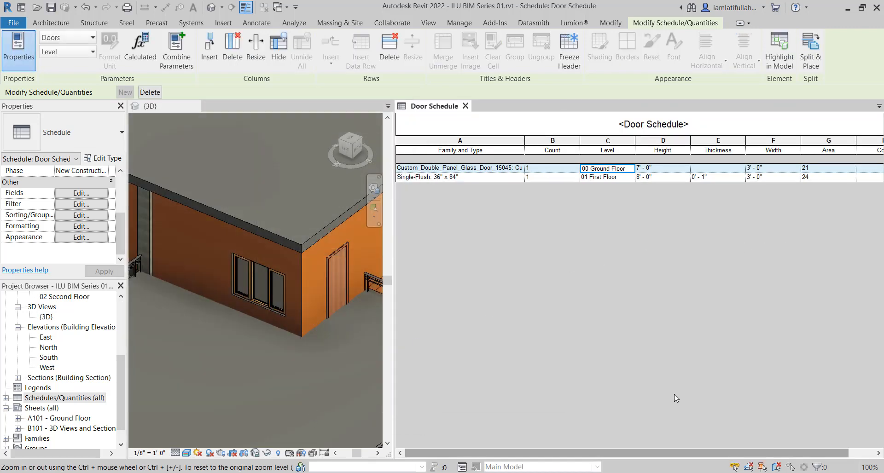
# Enter A01 as the Code of the first-floor Single-Flush 36" x 84" door in the door schedule
pyautogui.moveTo(684, 456); pyautogui.dragTo(745, 455)
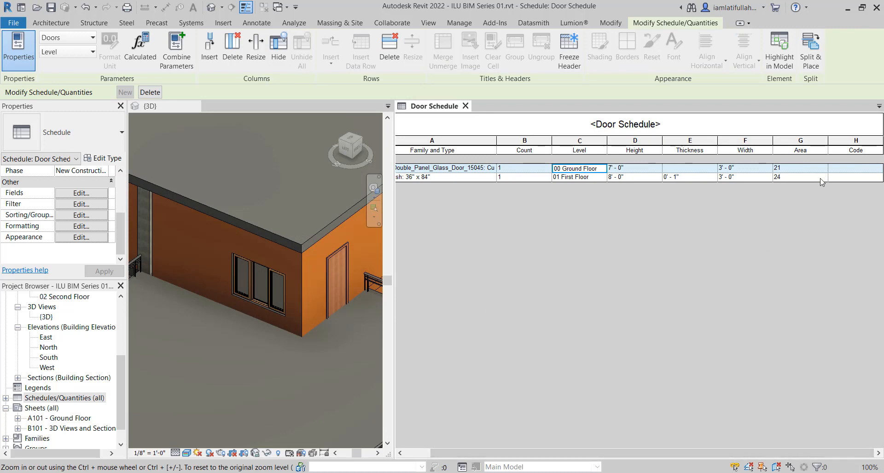
pyautogui.click(842, 177)
pyautogui.write('A01')
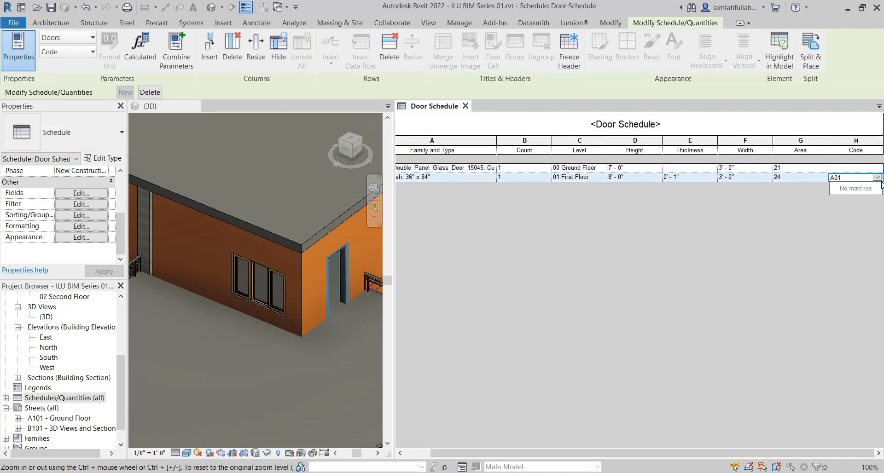
pyautogui.press('Return')
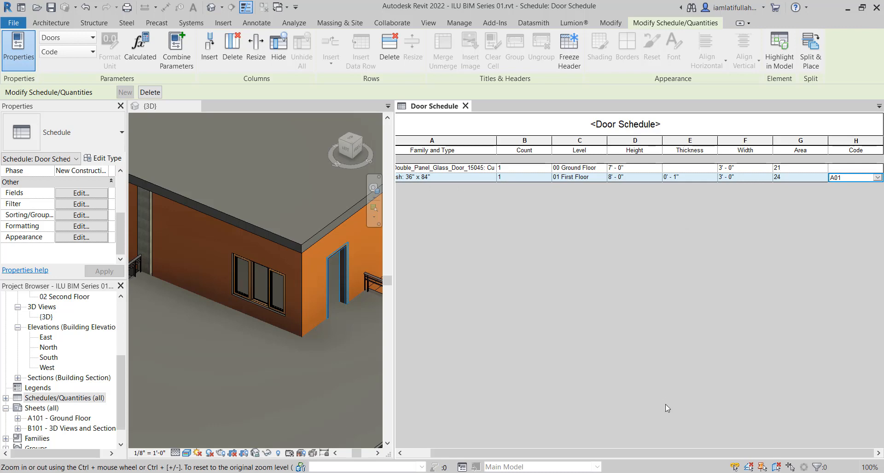
pyautogui.moveTo(663, 453); pyautogui.dragTo(649, 453)
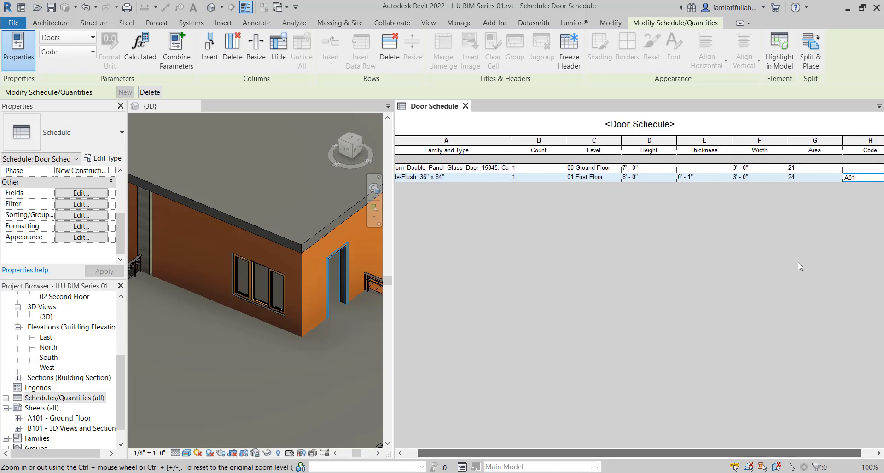
# Find the ground-floor Custom_Double_Panel_Glass_Door_15045 listed in the schedule and select it in the 3D view behind the car
pyautogui.click(427, 172)
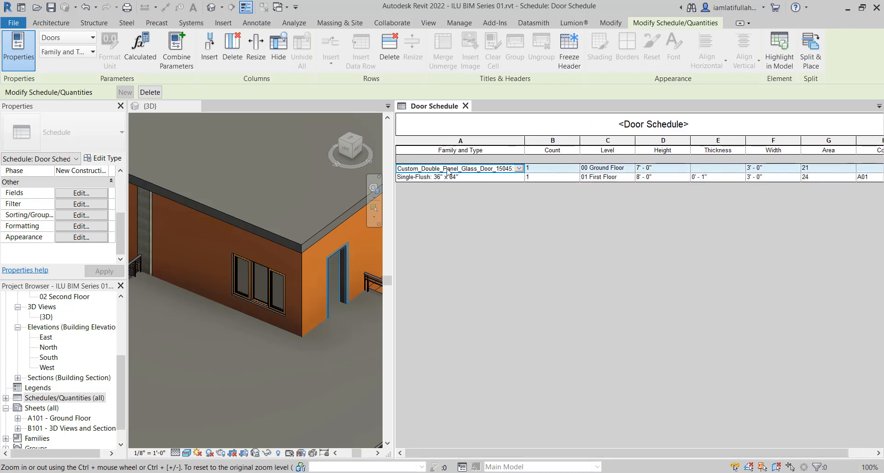
pyautogui.moveTo(550, 456); pyautogui.dragTo(616, 455)
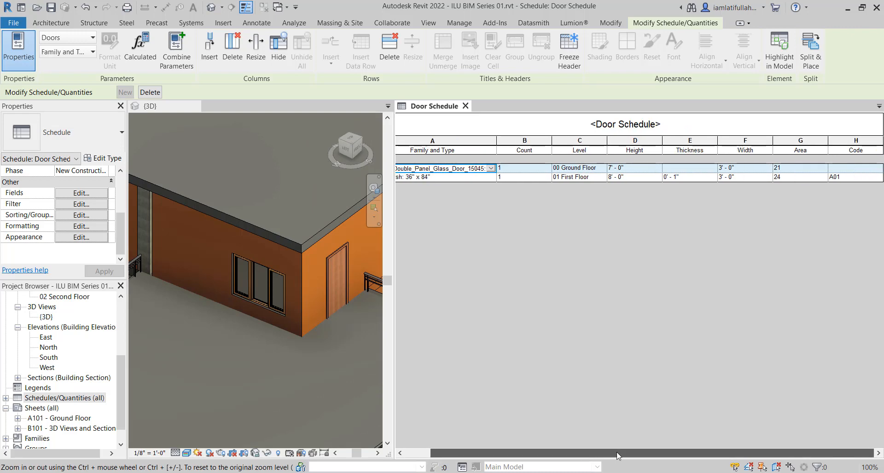
pyautogui.click(236, 337)
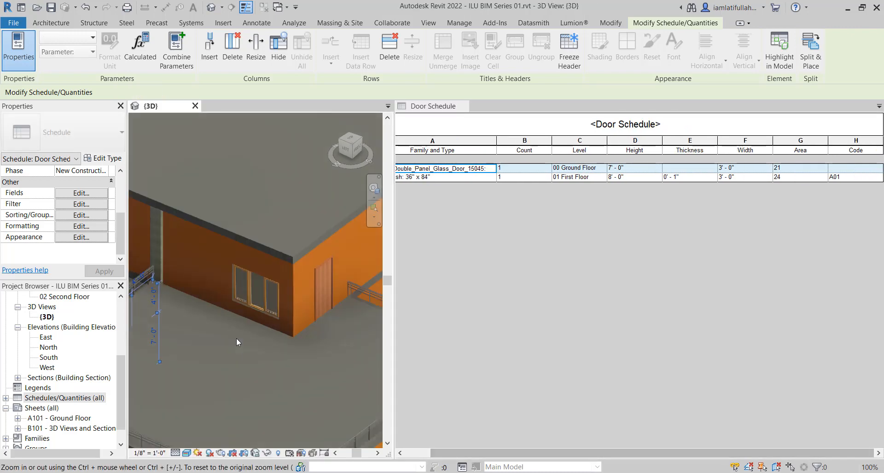
pyautogui.scroll(-5, 237, 338)
pyautogui.keyDown('shift'); pyautogui.moveTo(220, 317); pyautogui.dragTo(371, 303, button='middle'); pyautogui.keyUp('shift')
pyautogui.click(261, 391)
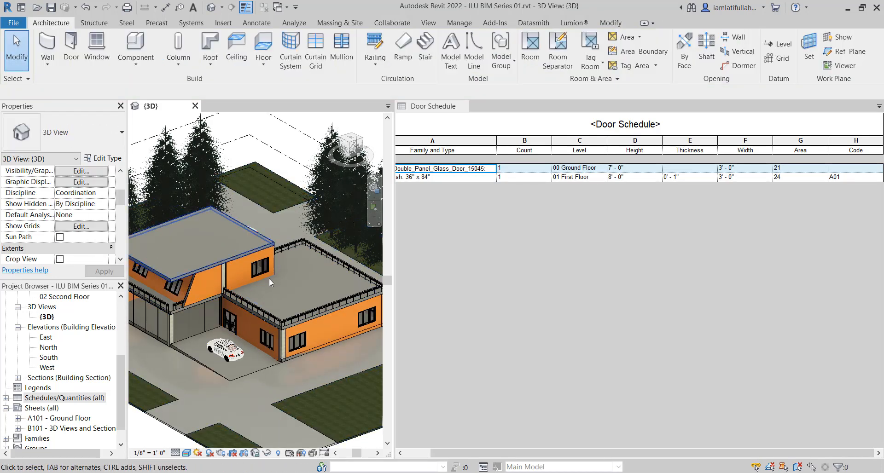
pyautogui.scroll(2, 268, 278)
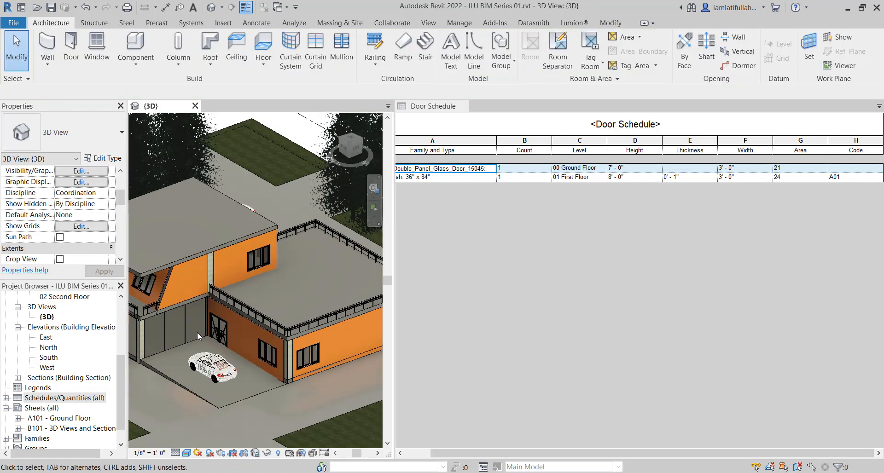
pyautogui.scroll(2, 197, 332)
pyautogui.click(225, 327)
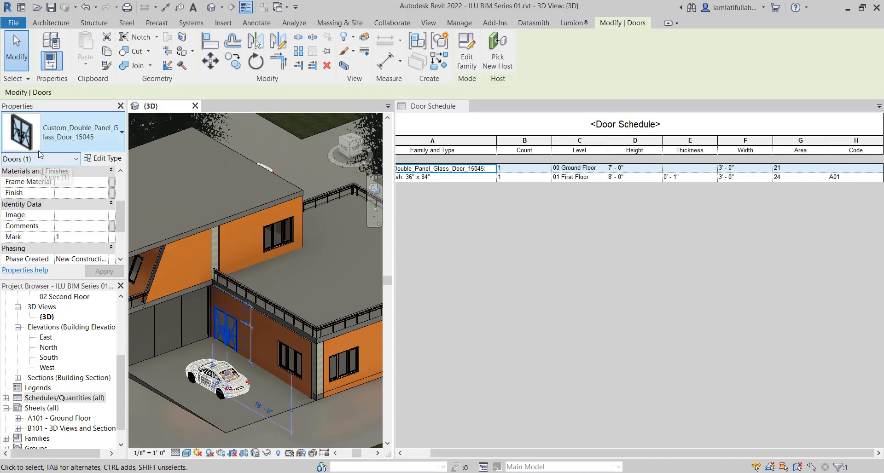
pyautogui.scroll(-3, 72, 189)
pyautogui.scroll(-1, 38, 166)
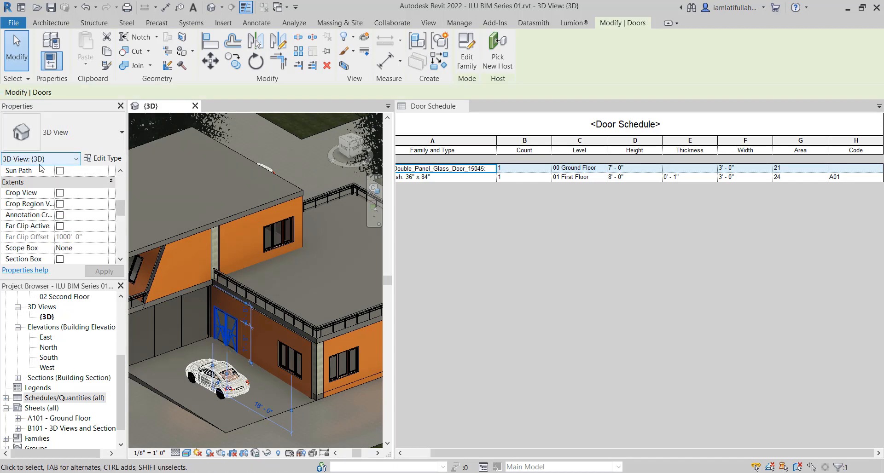
pyautogui.scroll(-1, 47, 176)
pyautogui.scroll(2, 49, 174)
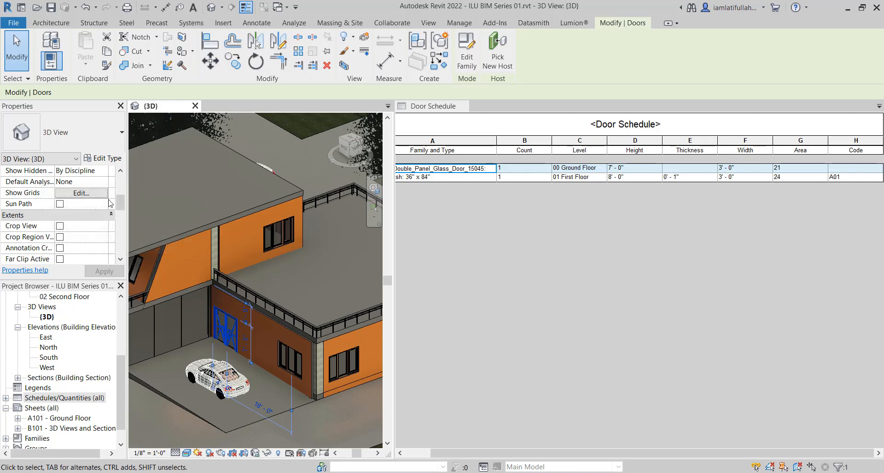
pyautogui.moveTo(122, 206); pyautogui.dragTo(126, 242)
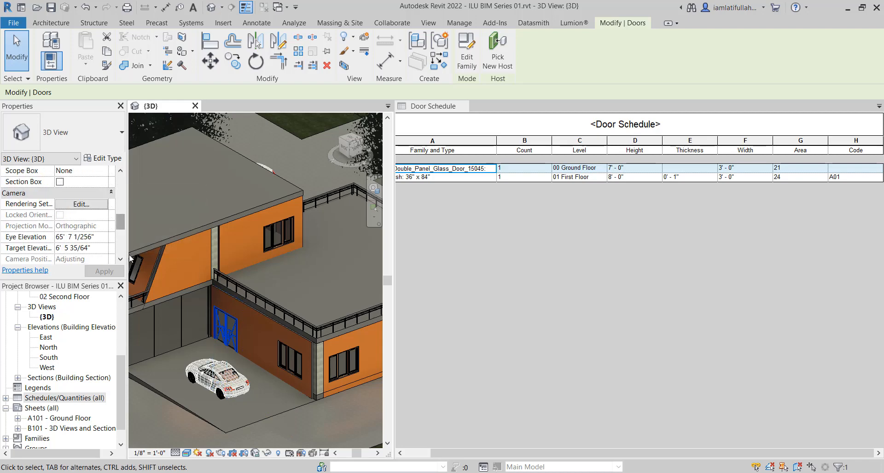
pyautogui.click(120, 212)
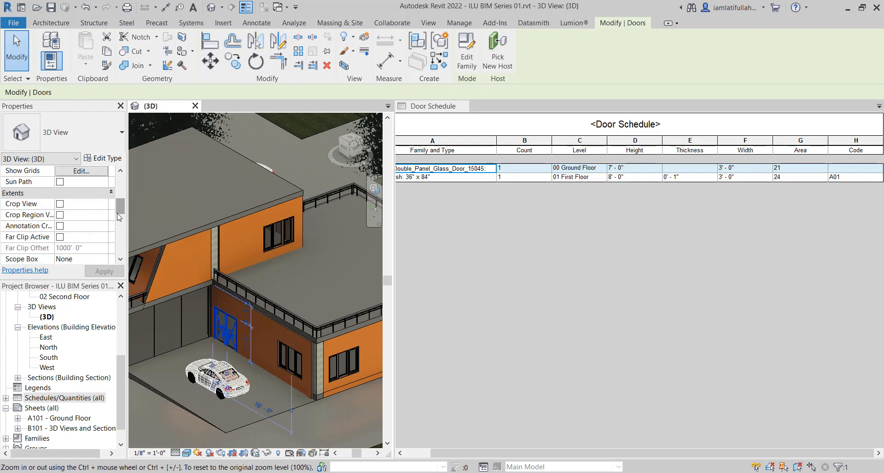
pyautogui.moveTo(120, 207); pyautogui.dragTo(120, 192)
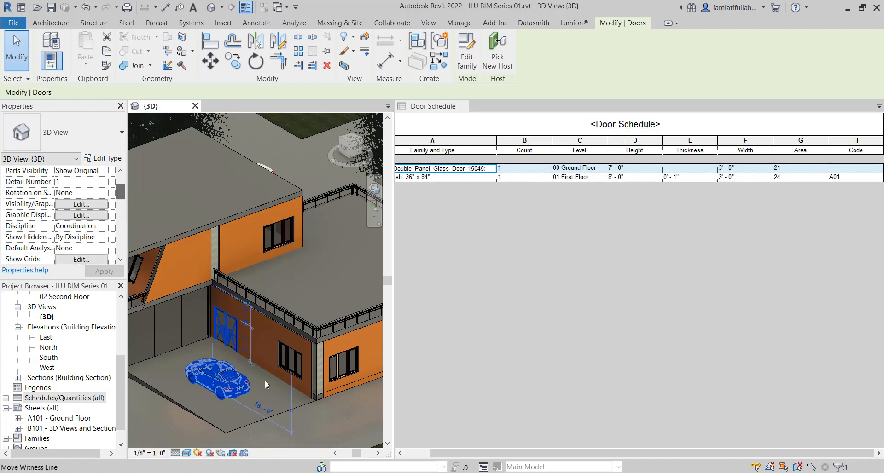
pyautogui.click(233, 343)
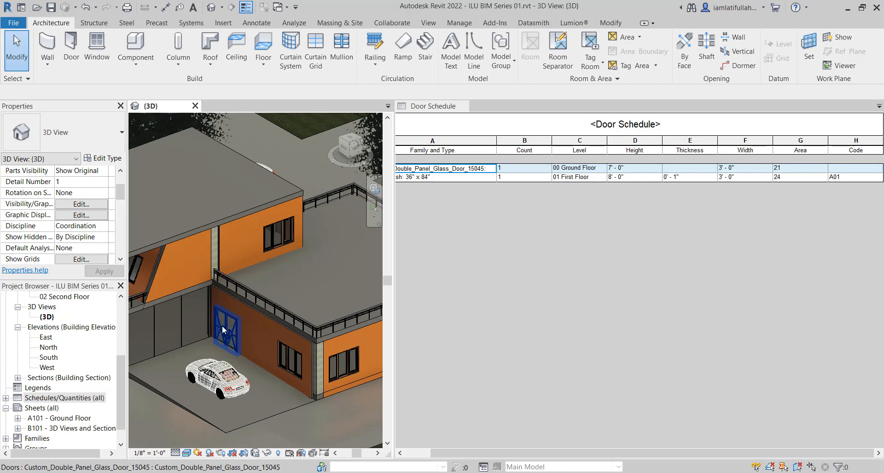
# Set the ground-floor double-panel glass door's Code to B01 in its instance properties, apply it, and return to the door schedule
pyautogui.click(227, 338)
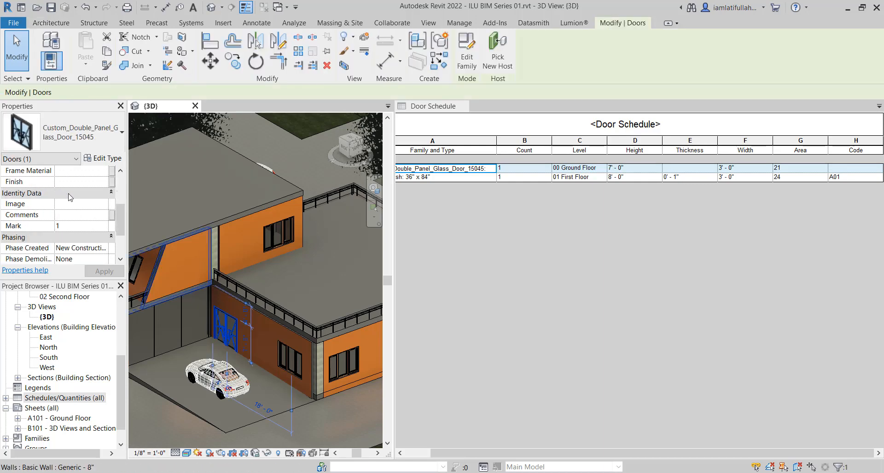
pyautogui.scroll(1, 71, 199)
pyautogui.scroll(-3, 69, 202)
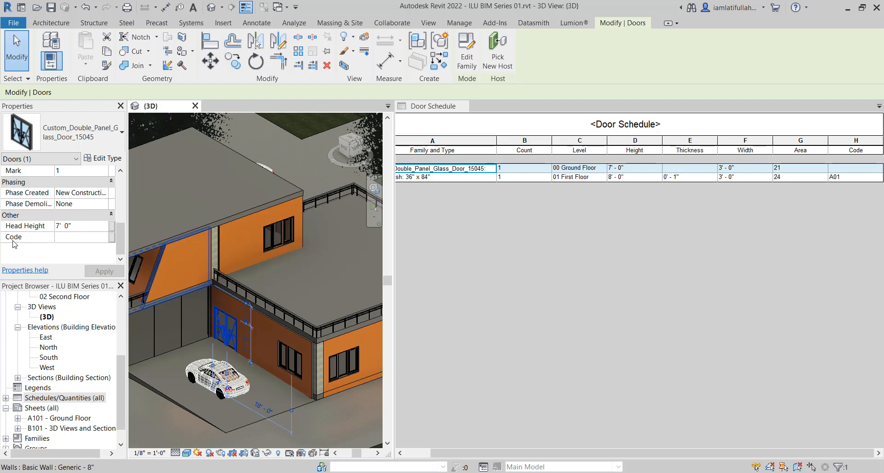
pyautogui.click(87, 237)
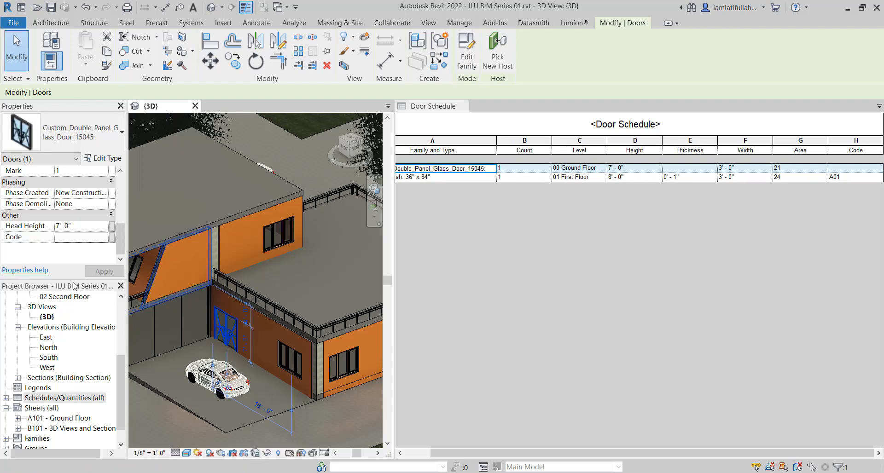
pyautogui.click(75, 238)
pyautogui.write('B01')
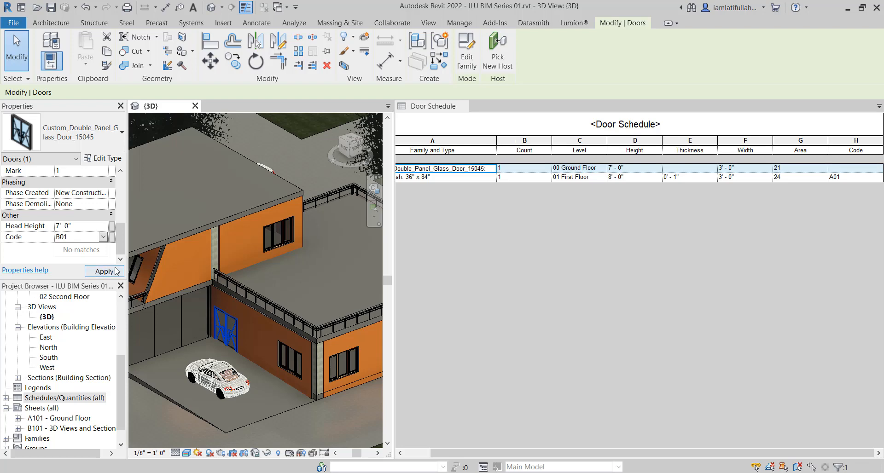
pyautogui.click(98, 270)
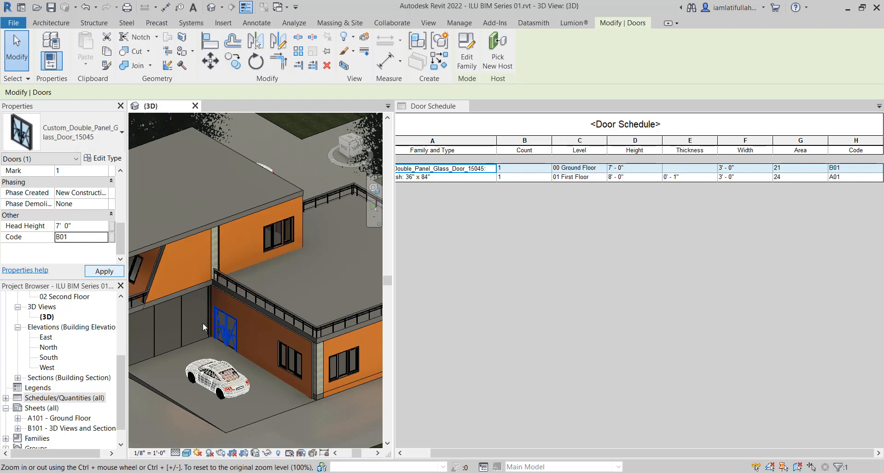
pyautogui.click(224, 329)
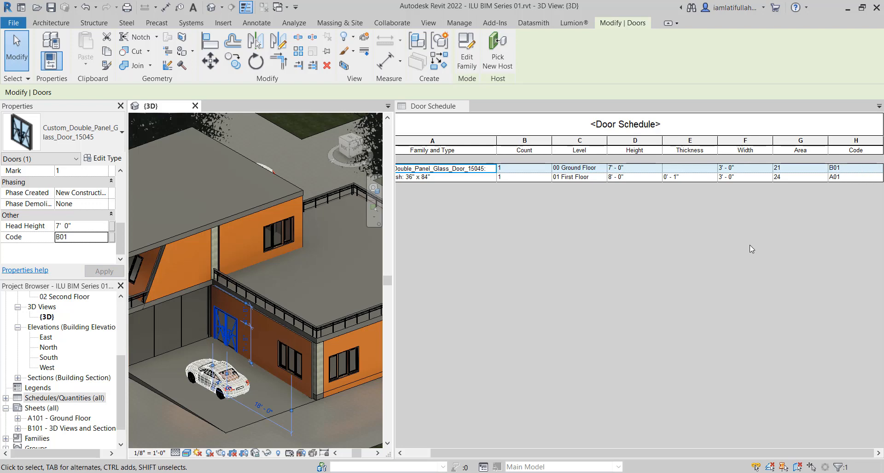
pyautogui.click(724, 218)
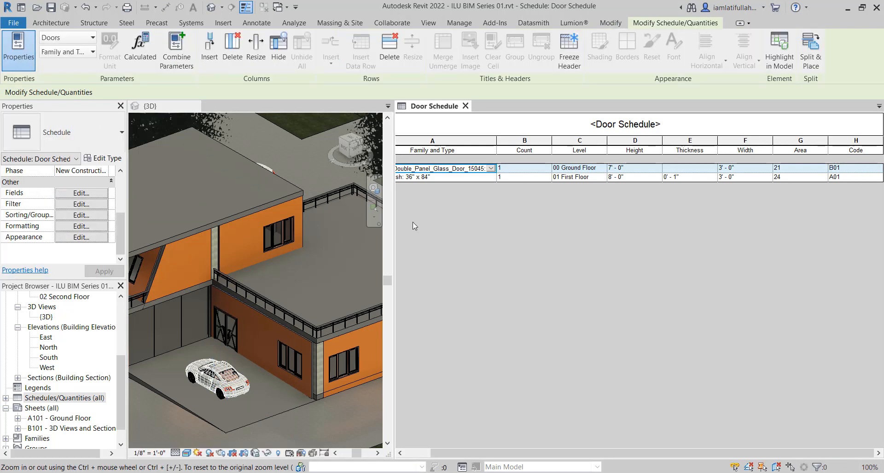
pyautogui.scroll(-4, 286, 292)
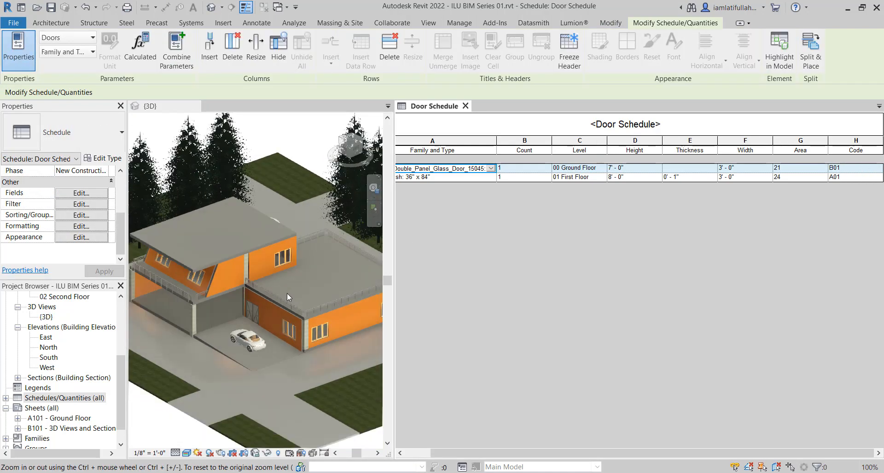
pyautogui.scroll(1, 284, 291)
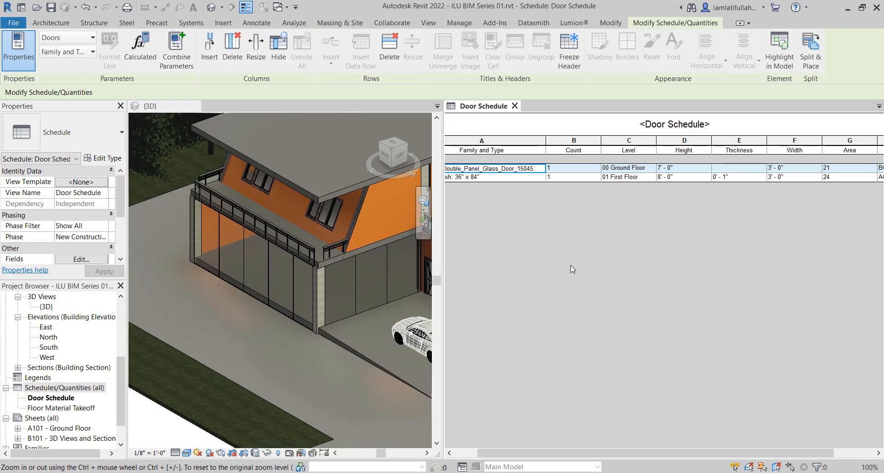
# Start a new material takeoff for the Floors category and name it Floor Materials
pyautogui.rightClick(75, 386)
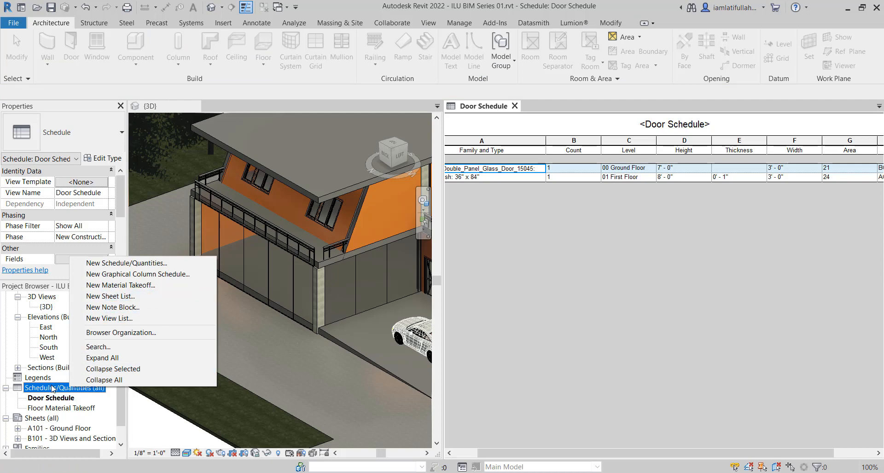
pyautogui.click(124, 289)
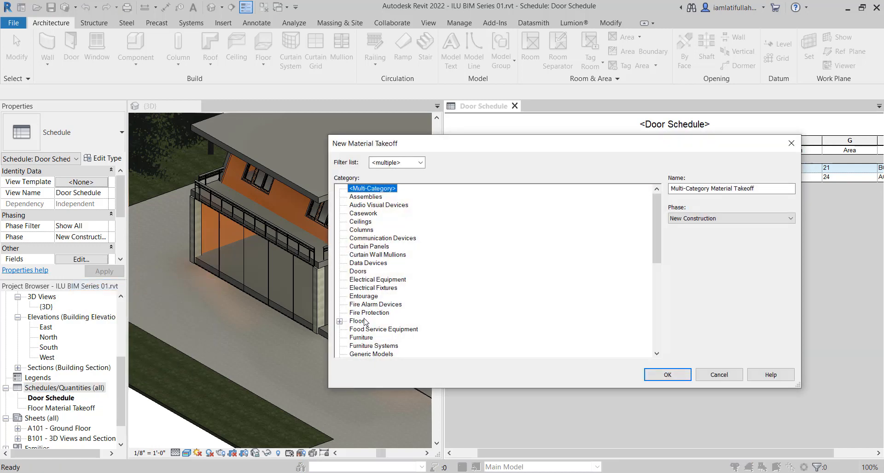
pyautogui.click(358, 321)
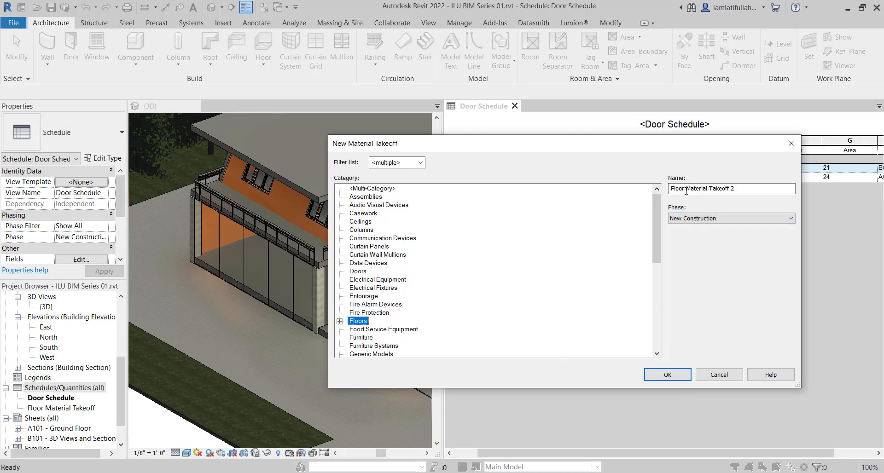
pyautogui.click(740, 189)
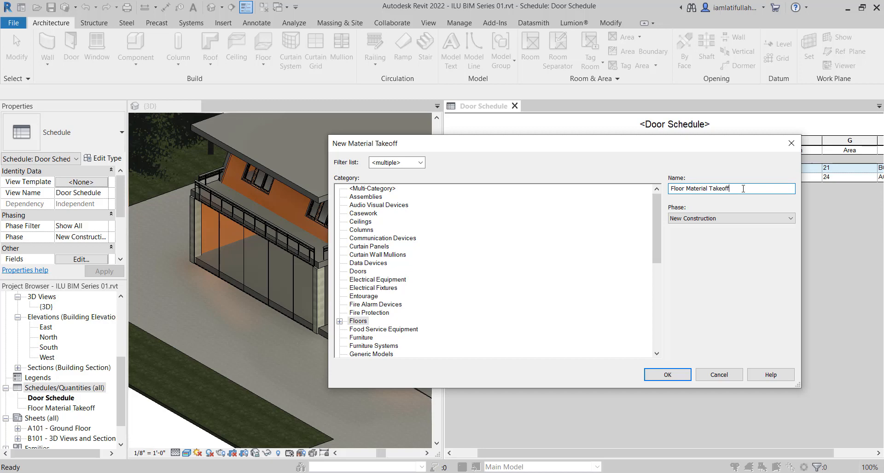
pyautogui.press('BackSpace')
pyautogui.press('BackSpace')
pyautogui.press('BackSpace')
pyautogui.press('BackSpace')
pyautogui.press('BackSpace')
pyautogui.press('BackSpace')
pyautogui.click(668, 372)
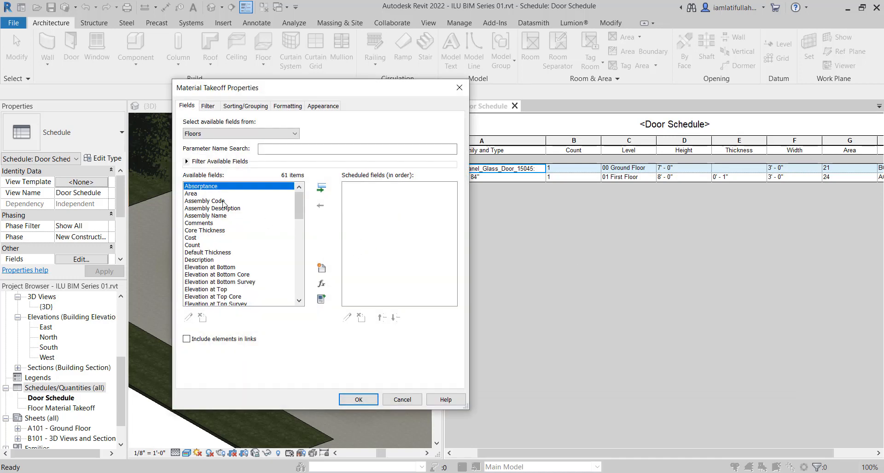
# Add the Assembly Name, Area and Default Thickness fields to the floor material takeoff
pyautogui.click(214, 216)
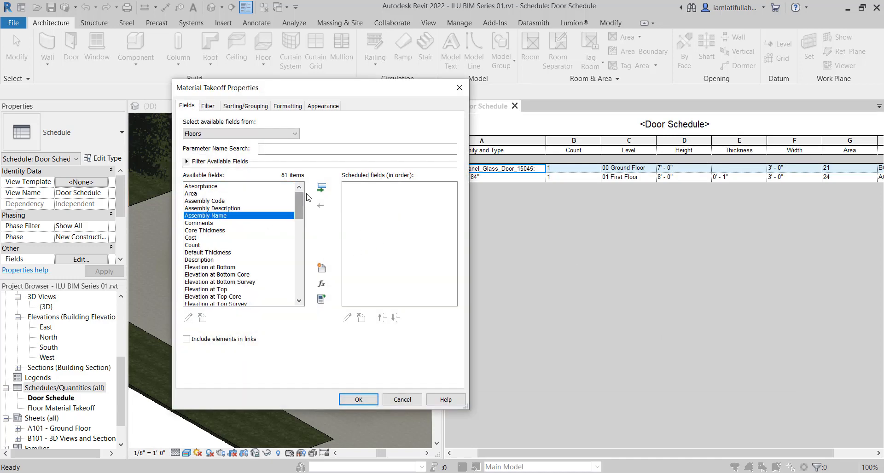
pyautogui.click(321, 187)
pyautogui.click(239, 194)
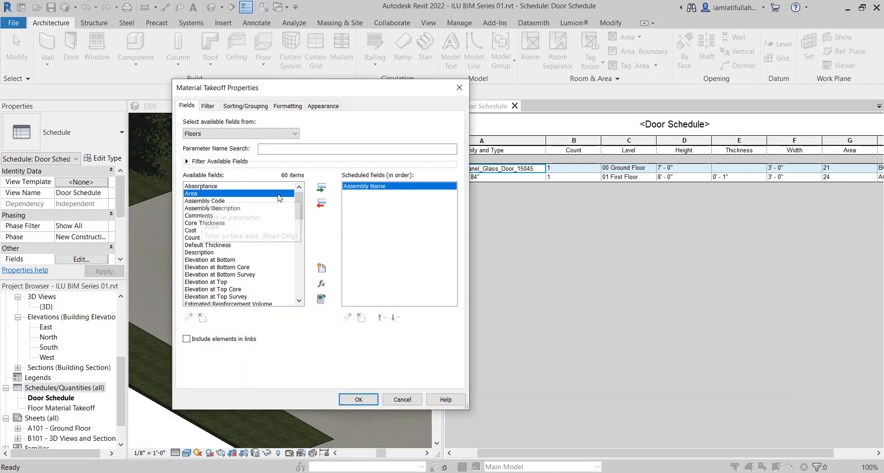
pyautogui.click(322, 188)
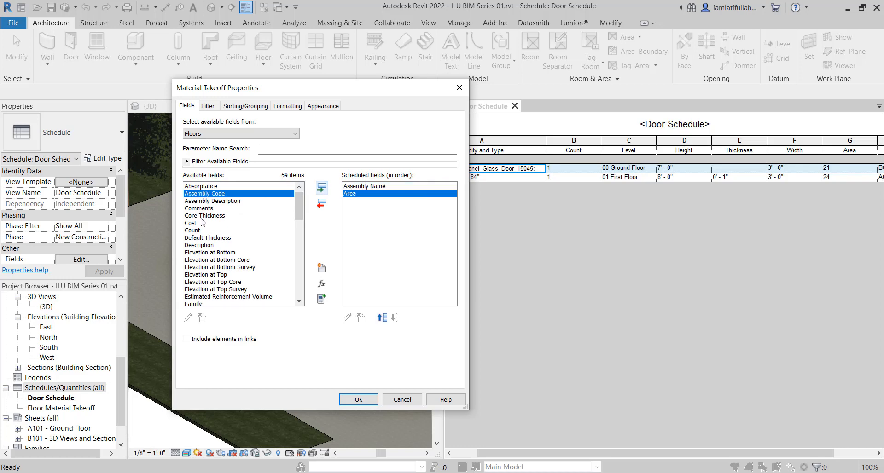
pyautogui.click(209, 217)
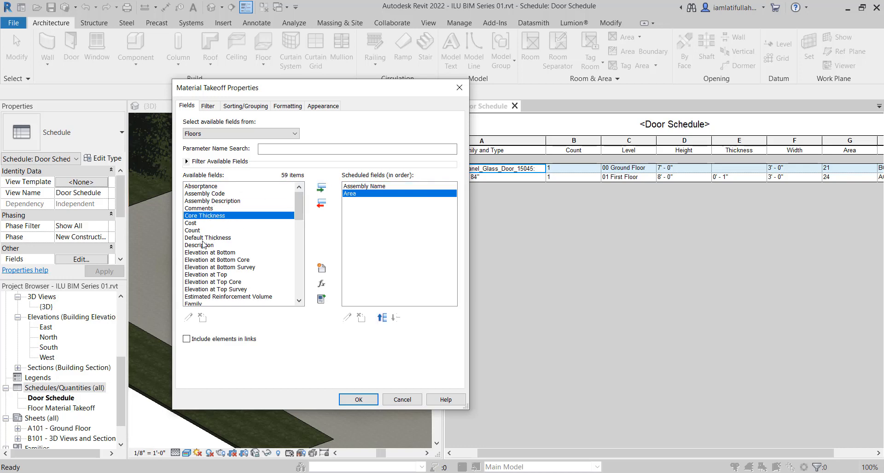
pyautogui.click(209, 237)
pyautogui.click(321, 188)
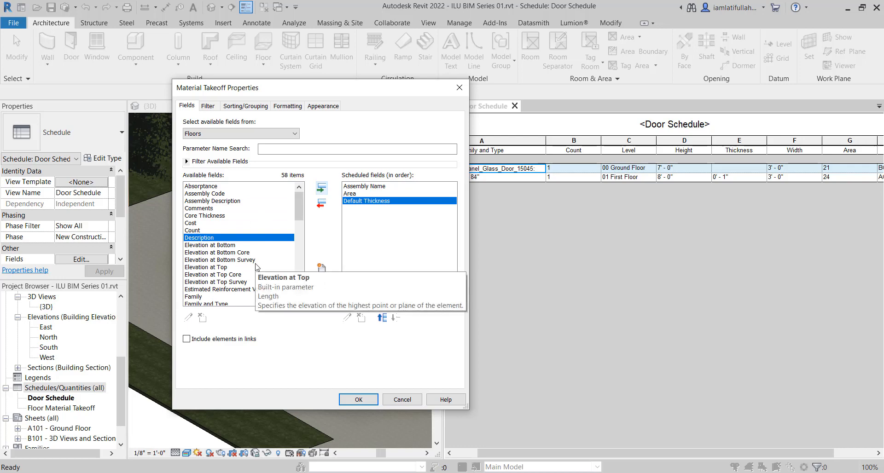
# Add the Family and Type, Level and Material: Area fields to the floor material takeoff
pyautogui.scroll(-1, 248, 269)
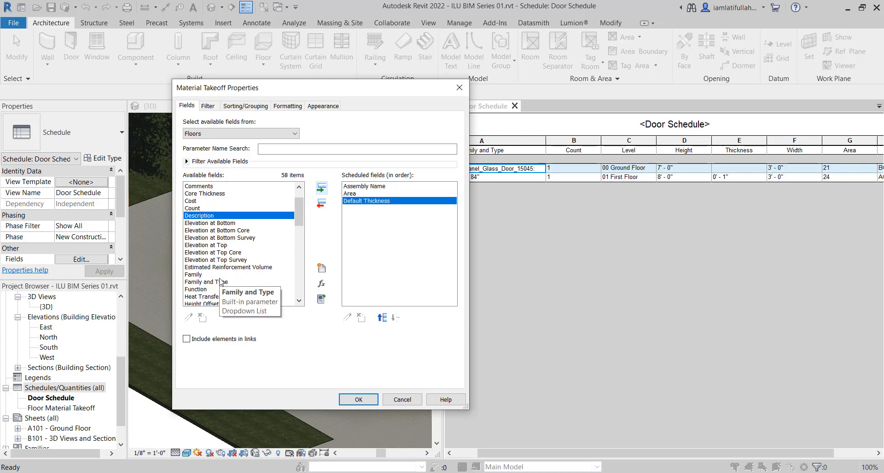
pyautogui.click(247, 282)
pyautogui.click(322, 188)
pyautogui.scroll(-3, 198, 263)
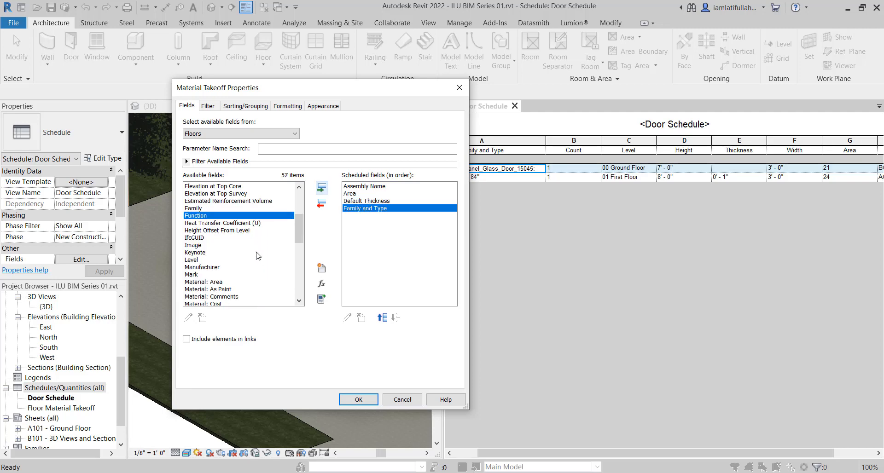
pyautogui.click(198, 261)
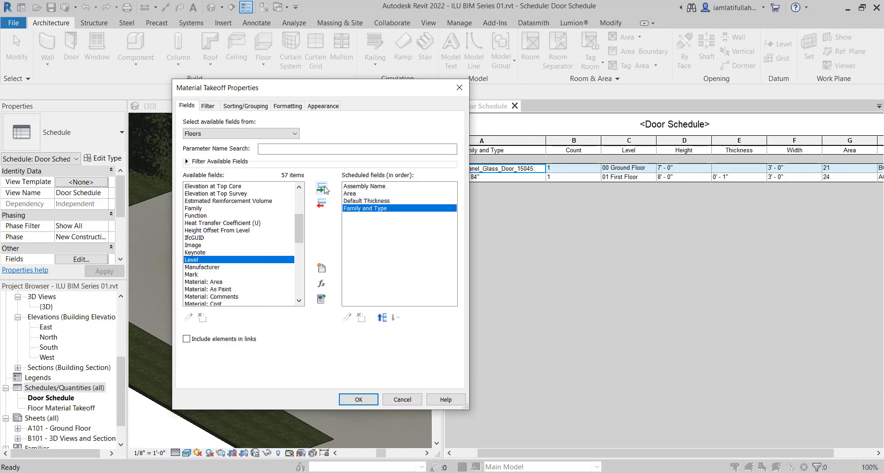
pyautogui.click(321, 188)
pyautogui.scroll(-2, 234, 276)
pyautogui.click(235, 230)
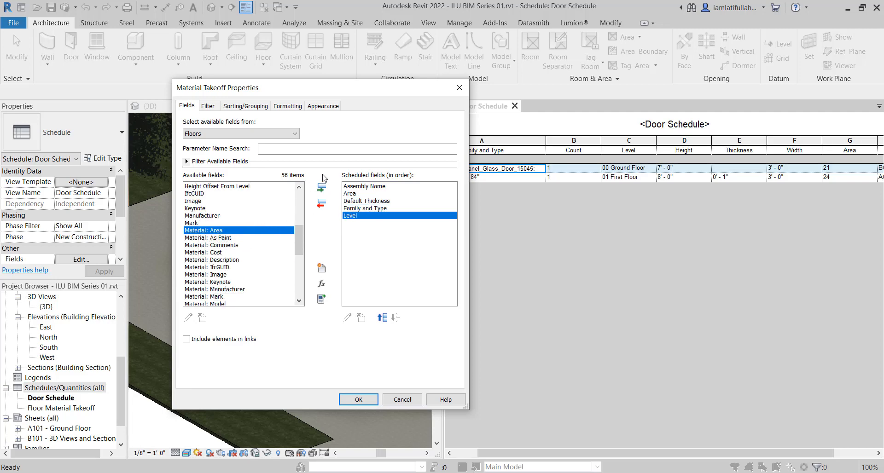
pyautogui.click(321, 188)
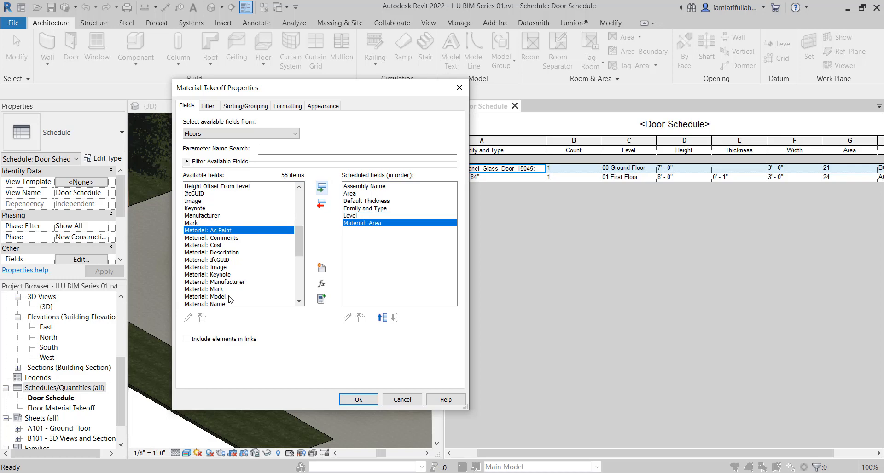
# Add the Material: Name, Material: Volume and Volume fields, and create the Floor Materials takeoff
pyautogui.scroll(-1, 231, 299)
pyautogui.click(243, 282)
pyautogui.click(322, 188)
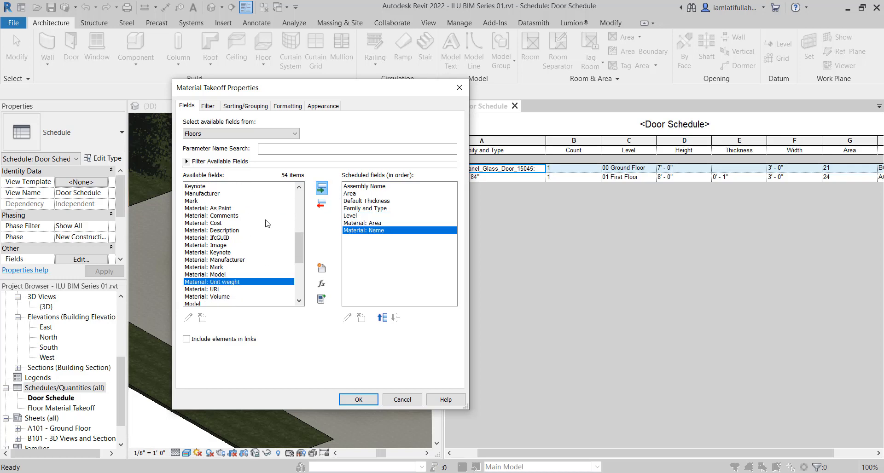
pyautogui.scroll(-2, 235, 248)
pyautogui.click(235, 253)
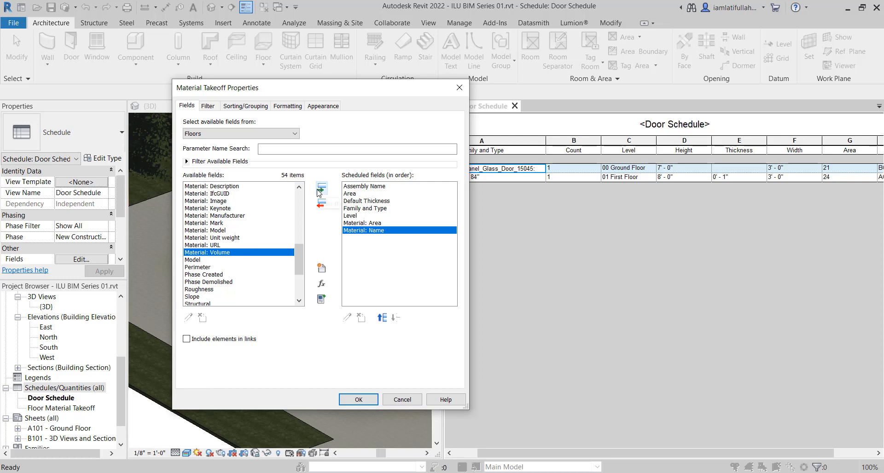
pyautogui.click(321, 188)
pyautogui.scroll(-3, 270, 262)
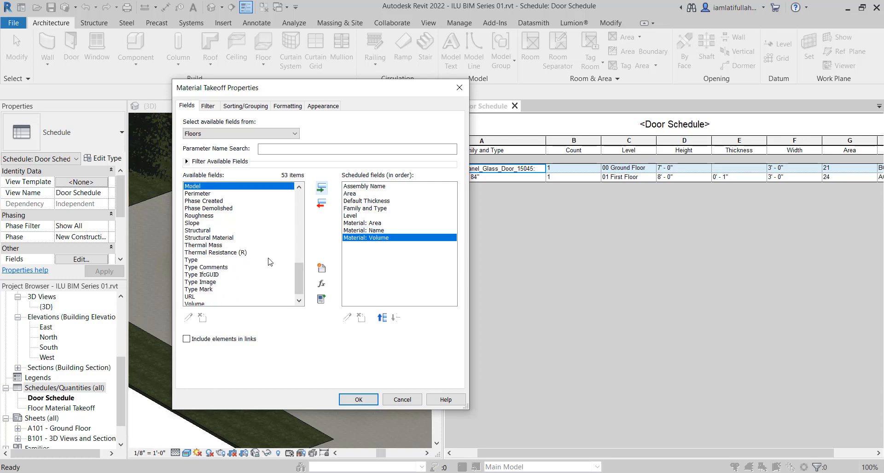
pyautogui.scroll(-1, 230, 299)
pyautogui.click(223, 296)
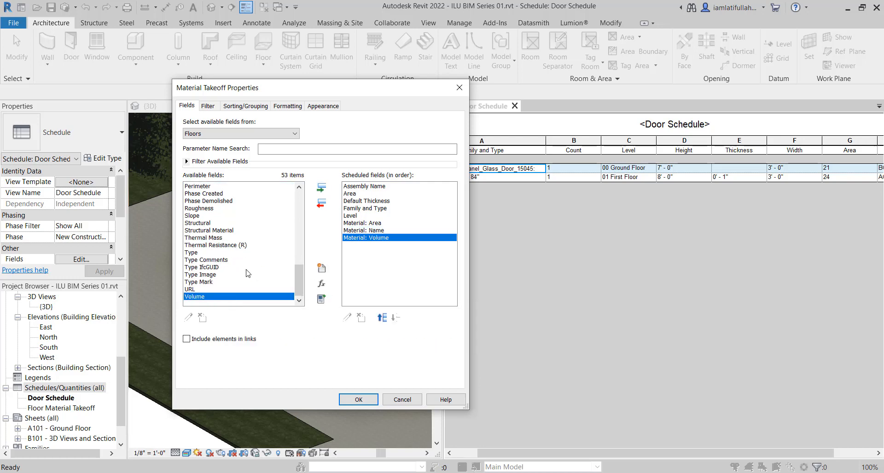
pyautogui.click(324, 191)
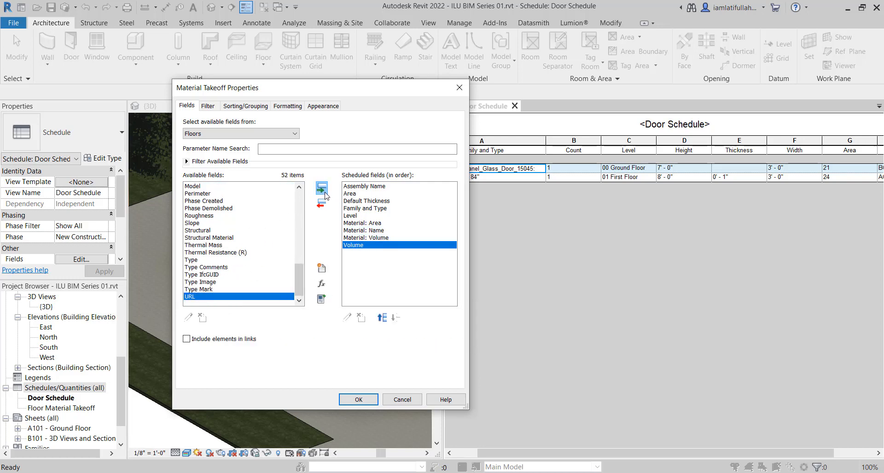
pyautogui.click(358, 400)
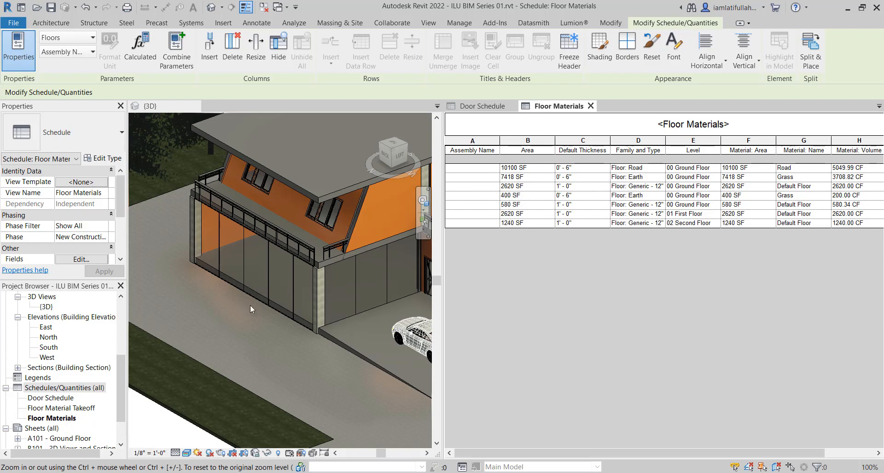
# Select the Road floor and the first Grass floor in the Floor Materials takeoff to locate them in the 3D view
pyautogui.scroll(-8, 250, 305)
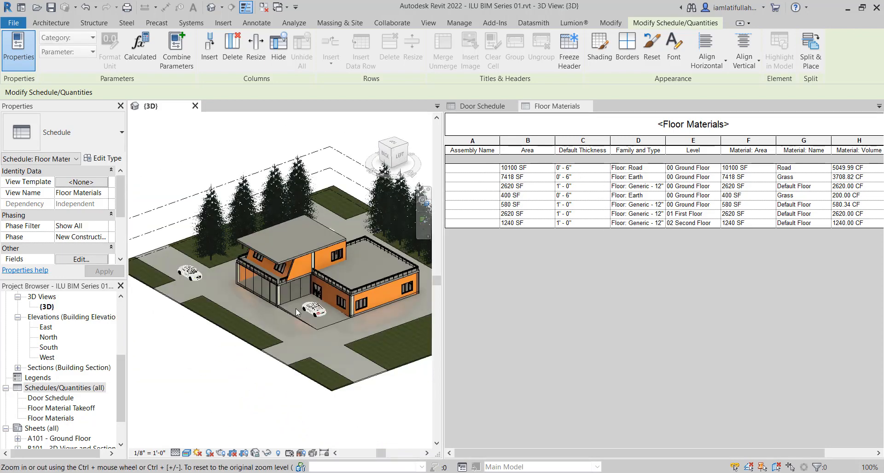
pyautogui.scroll(5, 277, 312)
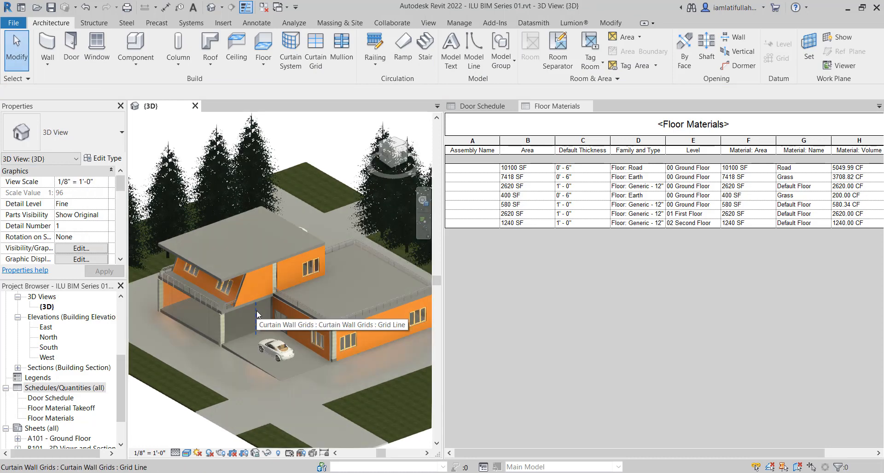
pyautogui.scroll(-1, 257, 315)
pyautogui.moveTo(276, 317); pyautogui.dragTo(258, 319, button='middle')
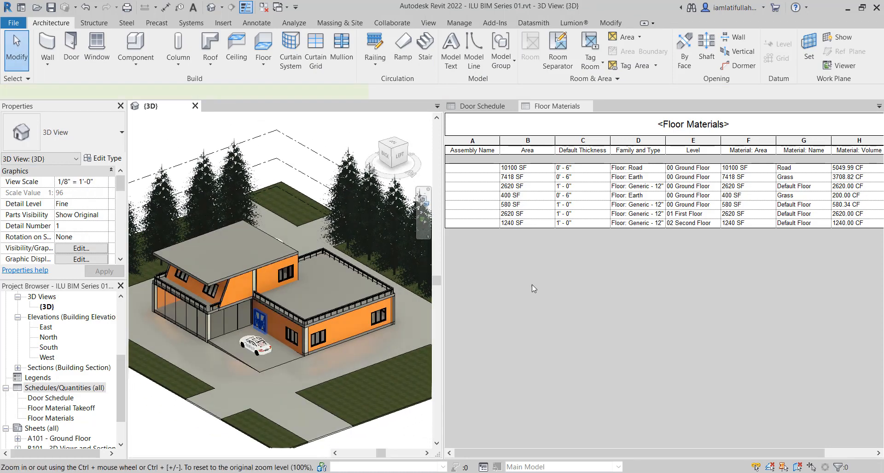
pyautogui.click(582, 172)
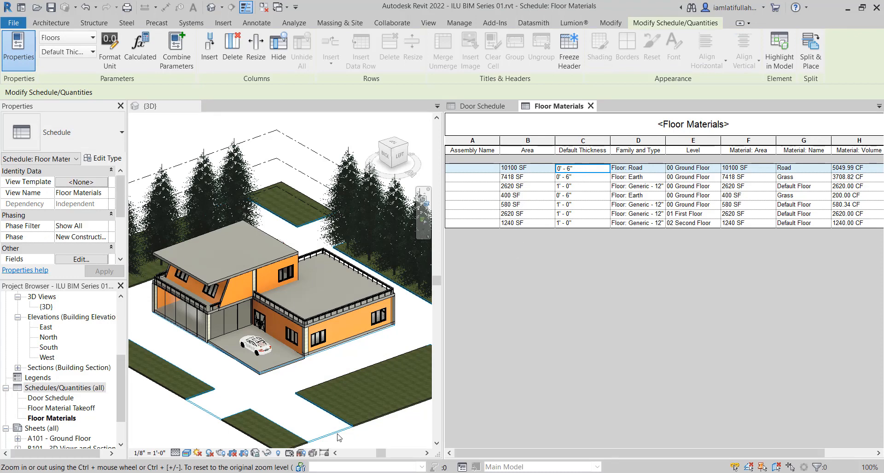
pyautogui.click(585, 179)
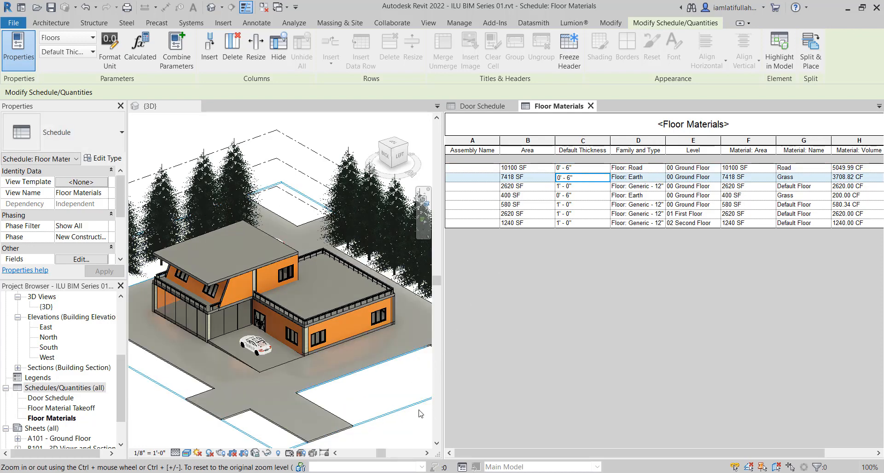
pyautogui.click(793, 169)
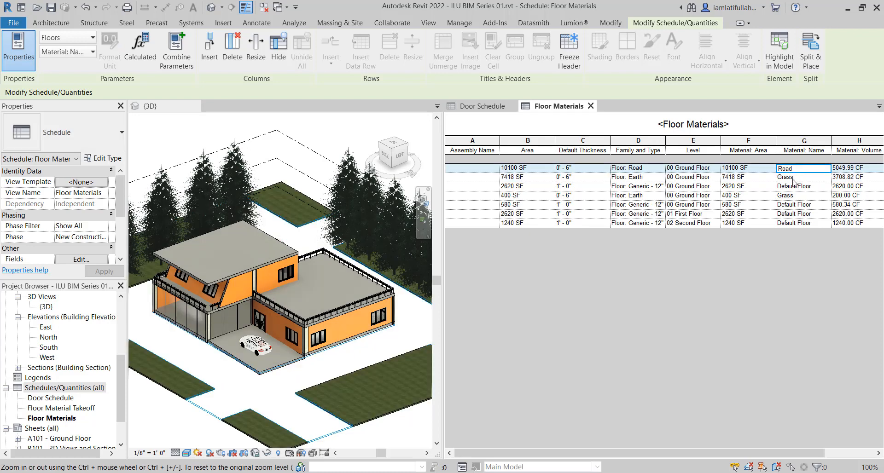
pyautogui.click(796, 179)
# Locate the ground-floor 2620 SF Default Floor from its takeoff row and inspect its slab edge in the 3D view
pyautogui.click(798, 188)
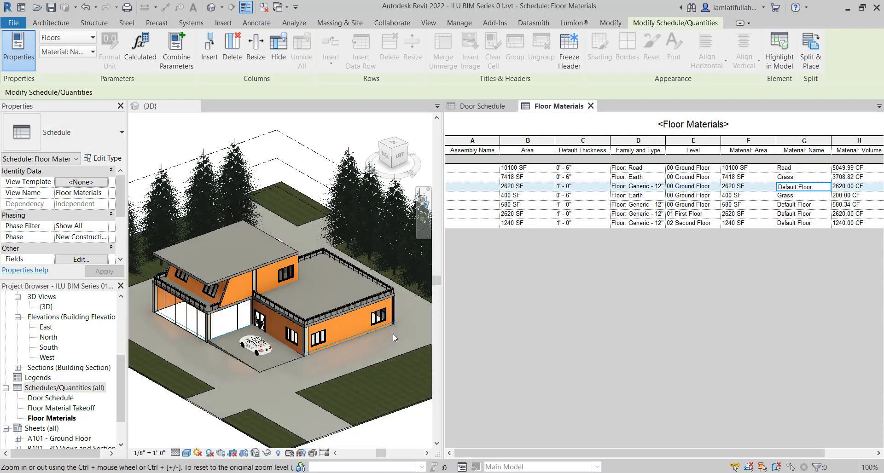
pyautogui.scroll(5, 393, 333)
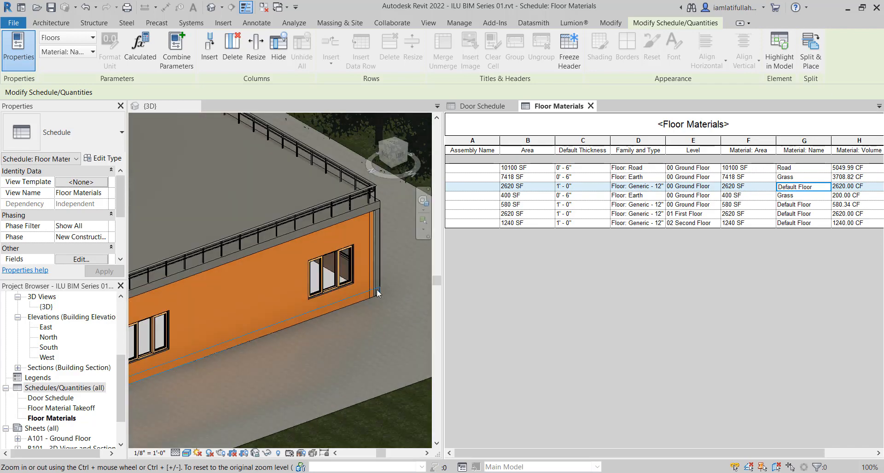
pyautogui.scroll(-6, 322, 252)
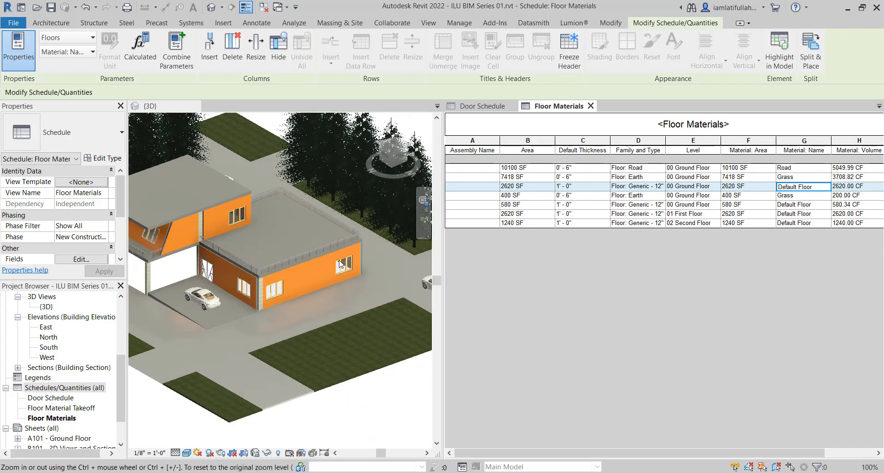
pyautogui.click(379, 267)
pyautogui.moveTo(338, 272)
pyautogui.mouseDown(button='middle')
pyautogui.moveTo(362, 277)
pyautogui.moveTo(341, 272)
pyautogui.mouseUp(button='middle')
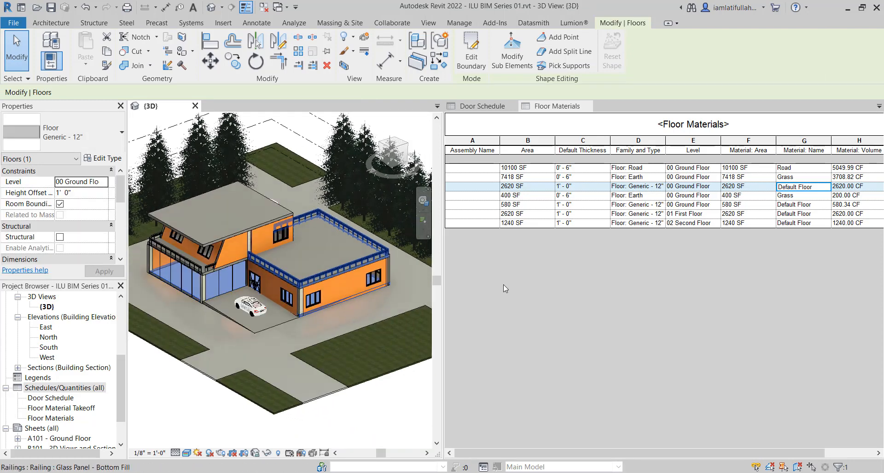
# Locate the 400 SF Grass, 580 SF Default Floor, First Floor and Second Floor slabs in the 3D view from their takeoff rows
pyautogui.click(591, 197)
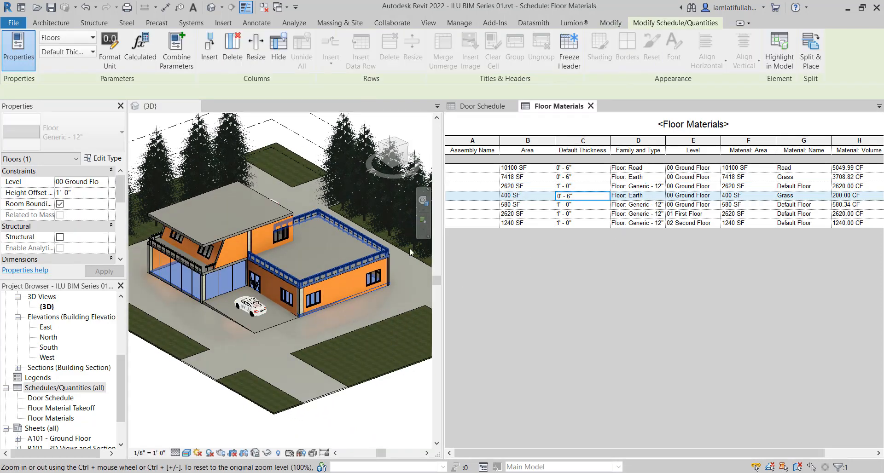
pyautogui.click(578, 206)
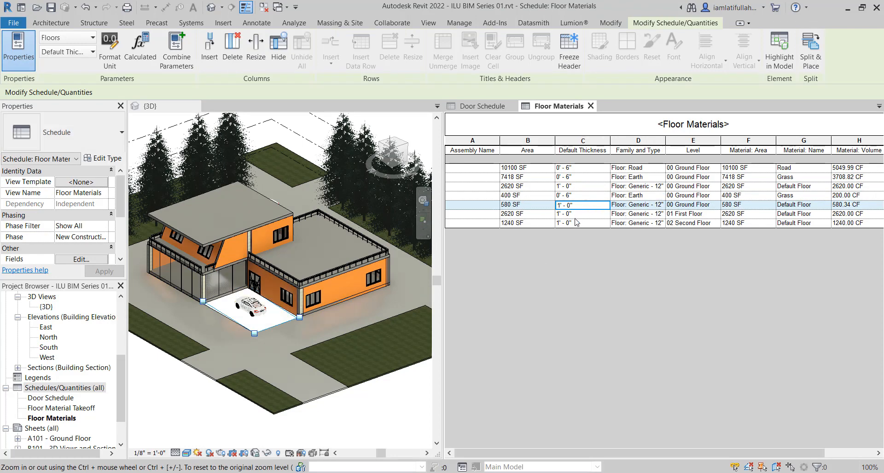
pyautogui.click(578, 215)
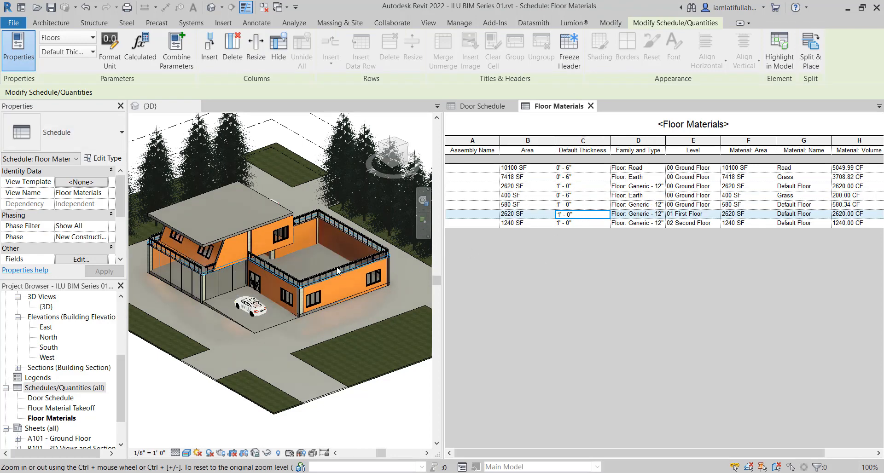
pyautogui.click(527, 223)
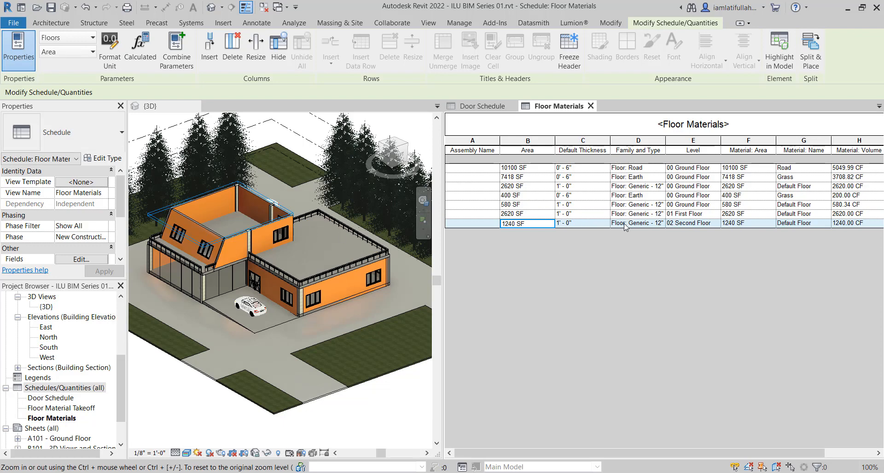
# Check the Level entries of the First Floor and 400 SF Grass rows, and the Volume entry of the Road row
pyautogui.click(701, 215)
pyautogui.click(704, 200)
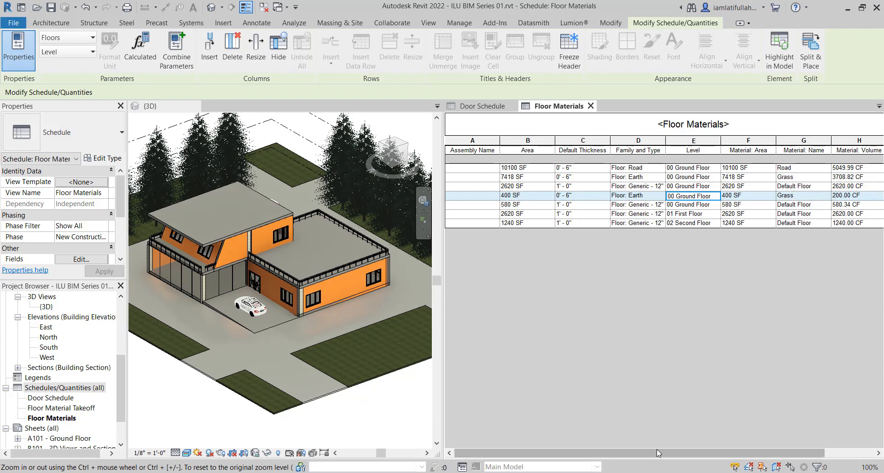
pyautogui.moveTo(655, 449); pyautogui.dragTo(742, 448)
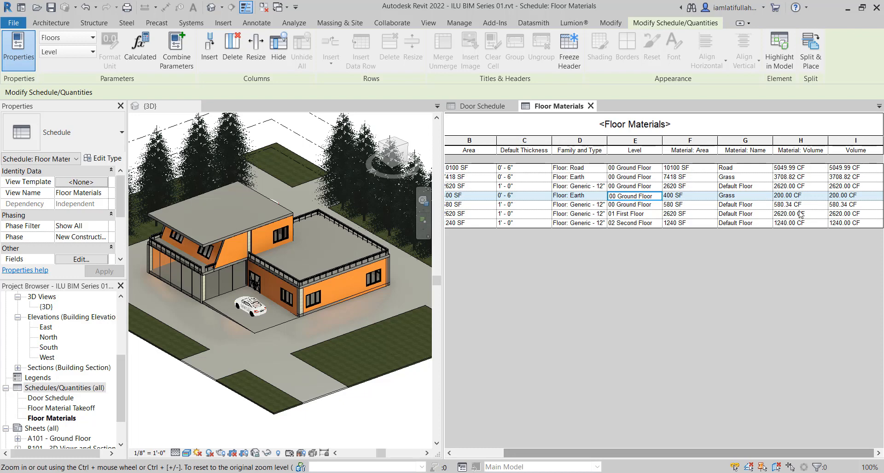
pyautogui.click(855, 169)
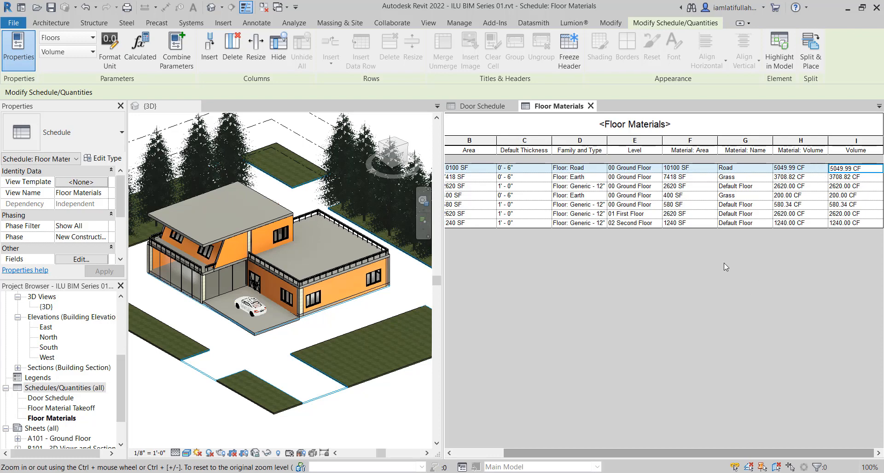
# Close the Floor Materials and Door Schedule views and show the whole building site in the 3D view
pyautogui.click(590, 106)
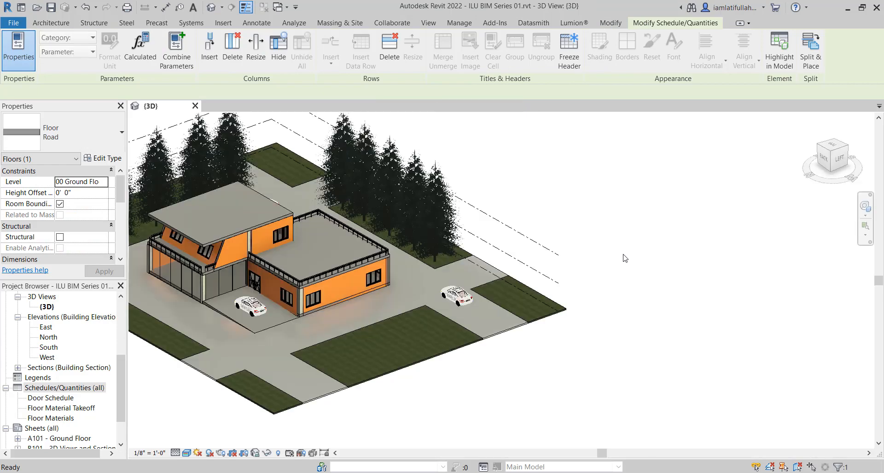
pyautogui.moveTo(599, 246); pyautogui.dragTo(766, 269, button='middle')
pyautogui.scroll(2, 593, 253)
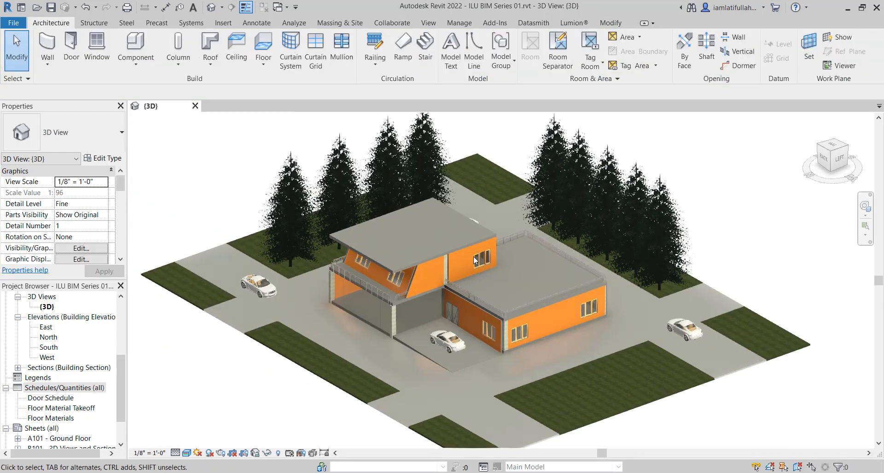
pyautogui.moveTo(454, 269)
pyautogui.mouseDown(button='middle')
pyautogui.moveTo(456, 296)
pyautogui.moveTo(451, 253)
pyautogui.mouseUp(button='middle')
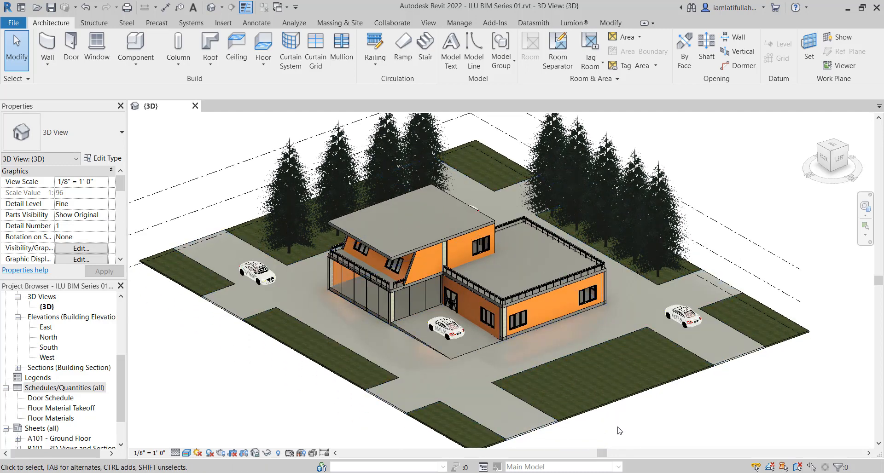
pyautogui.moveTo(622, 427); pyautogui.dragTo(616, 402, button='middle')
pyautogui.scroll(-1, 616, 402)
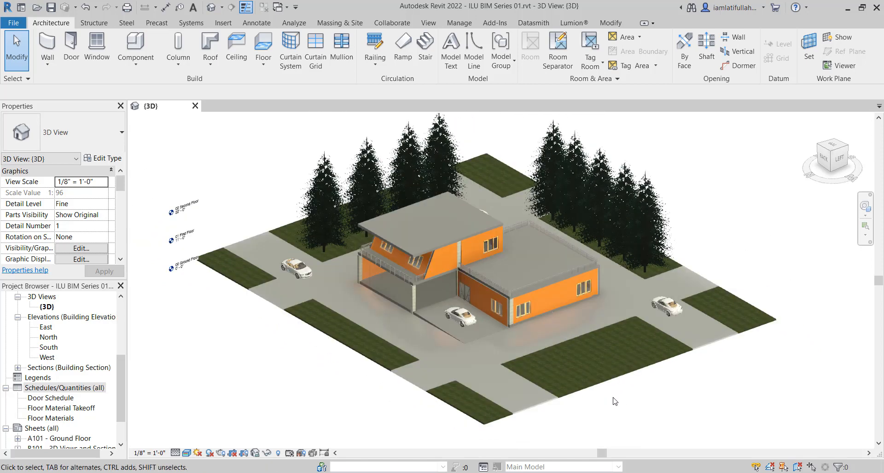